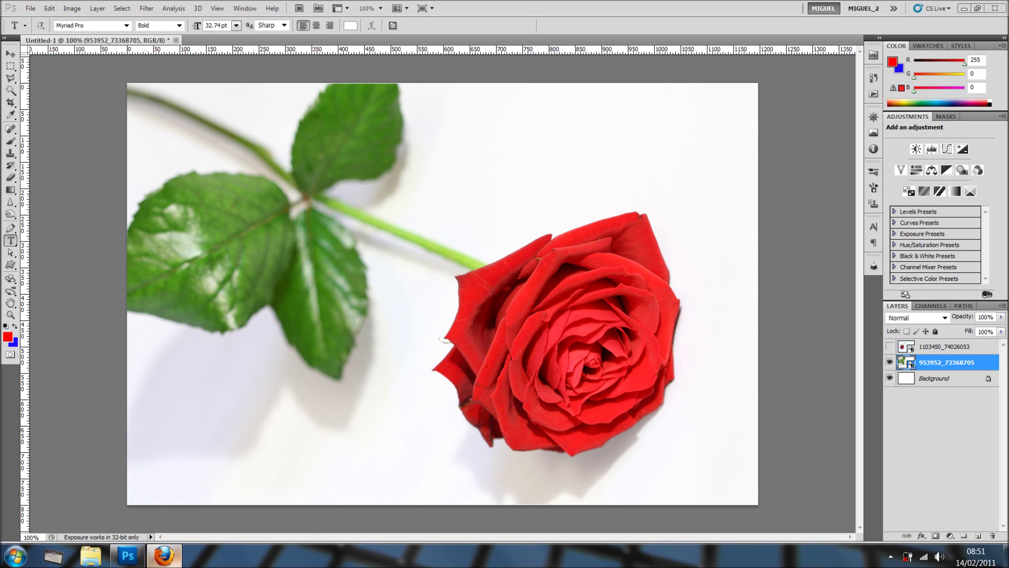
Switch to Firefox and look through the Valentine fonts on dafont.com previewed with the text I Love You
{"action": "left_click", "coordinate": [163, 556]}
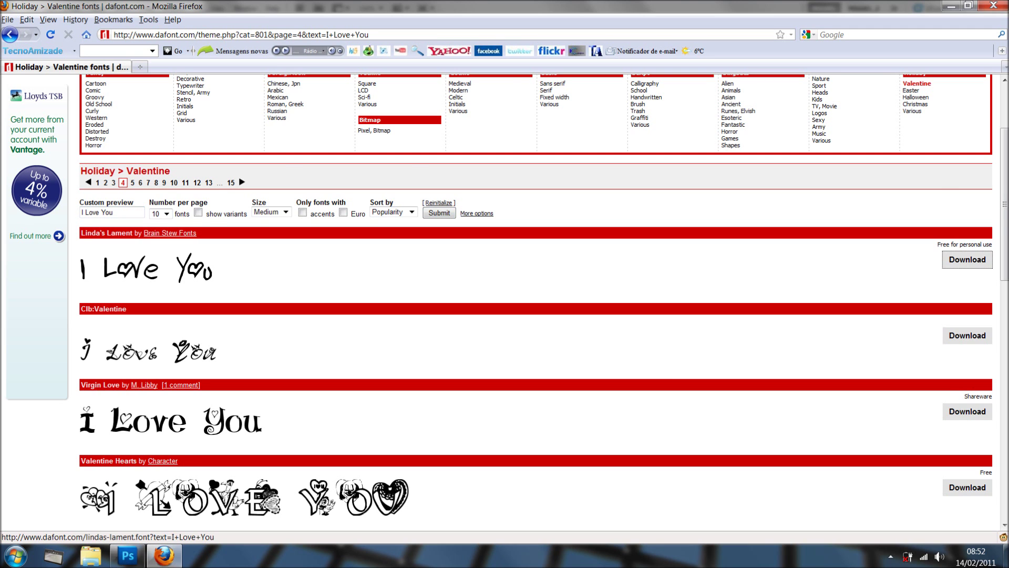
{"action": "scroll", "coordinate": [504, 302], "scroll_direction": "down", "scroll_amount": 5}
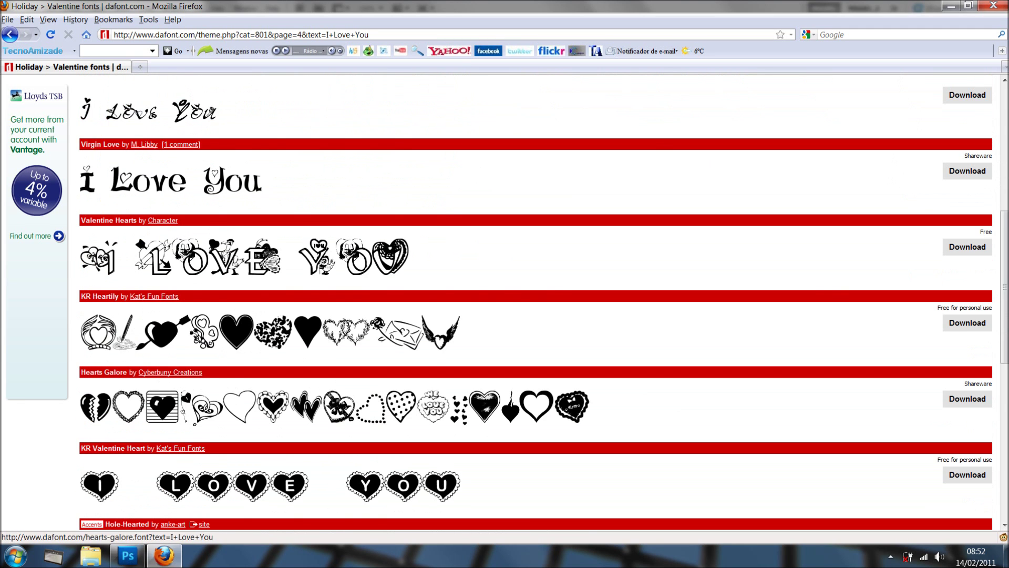
{"action": "scroll", "coordinate": [505, 302], "scroll_direction": "down", "scroll_amount": 7}
{"action": "scroll", "coordinate": [504, 303], "scroll_direction": "up", "scroll_amount": 6}
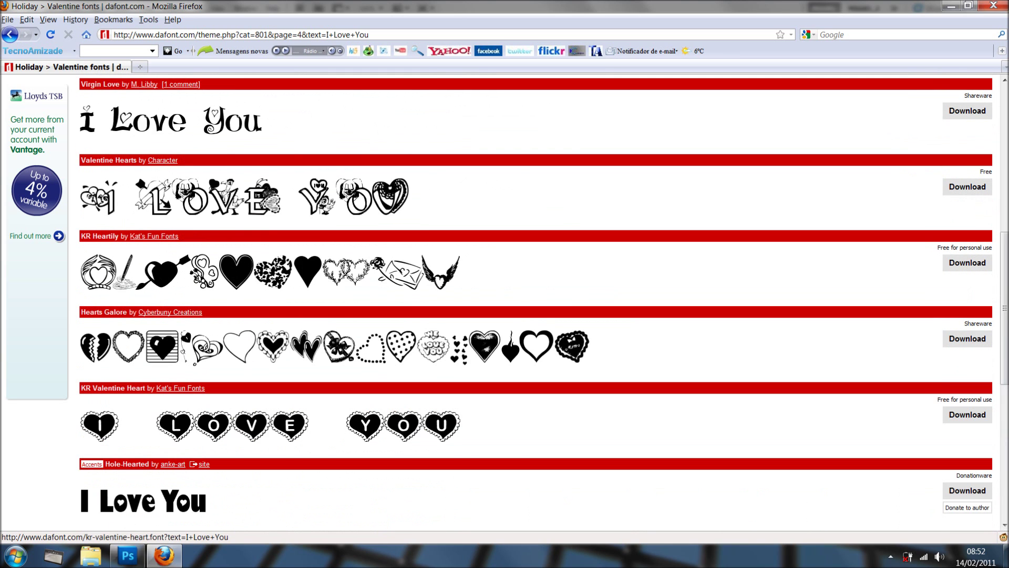
{"action": "scroll", "coordinate": [504, 302], "scroll_direction": "up", "scroll_amount": 5}
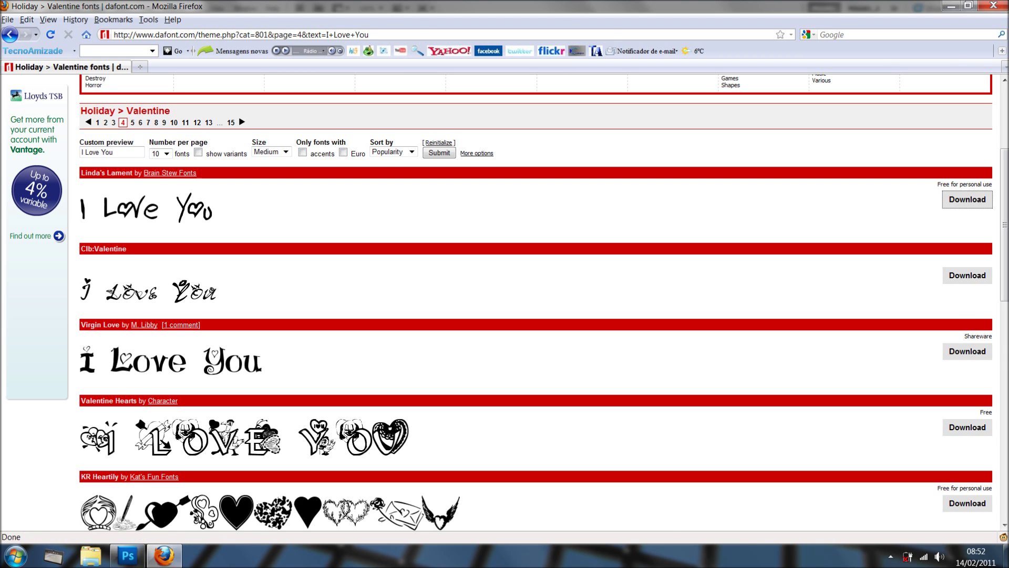
Minimize the open windows, preview the LINDL__ font file on the desktop and close the preview
{"action": "left_click", "coordinate": [951, 6]}
{"action": "left_click", "coordinate": [962, 8]}
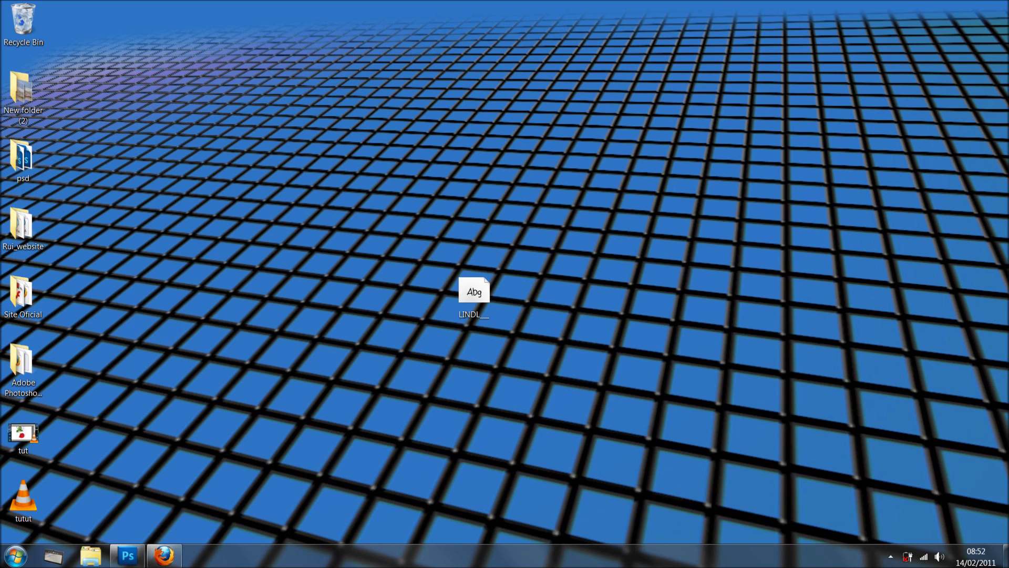
{"action": "double_click", "coordinate": [474, 292]}
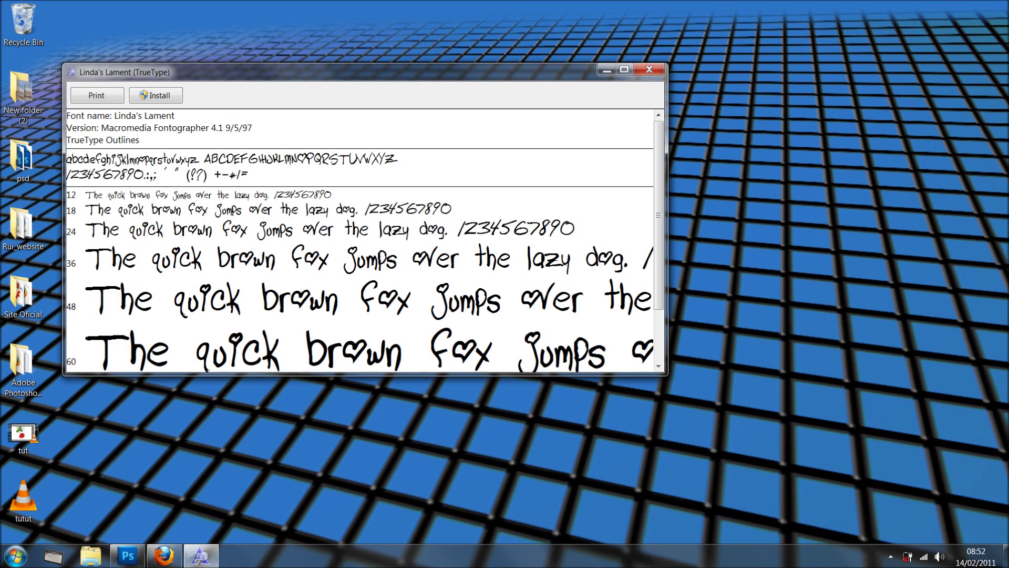
{"action": "left_click", "coordinate": [649, 70]}
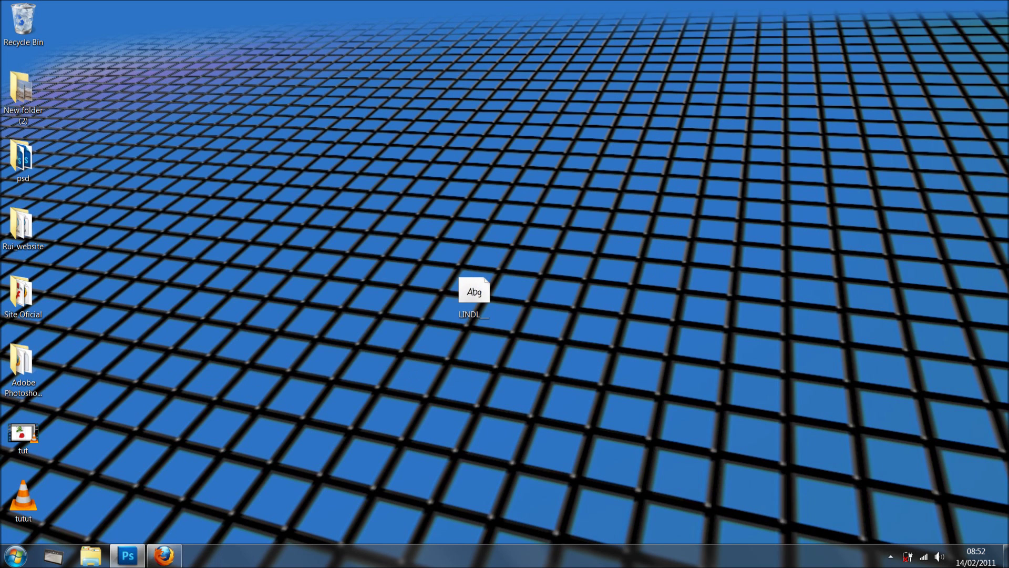
Switch to Photoshop and set the Type tool's font to Linda's Lament
{"action": "left_click", "coordinate": [127, 556]}
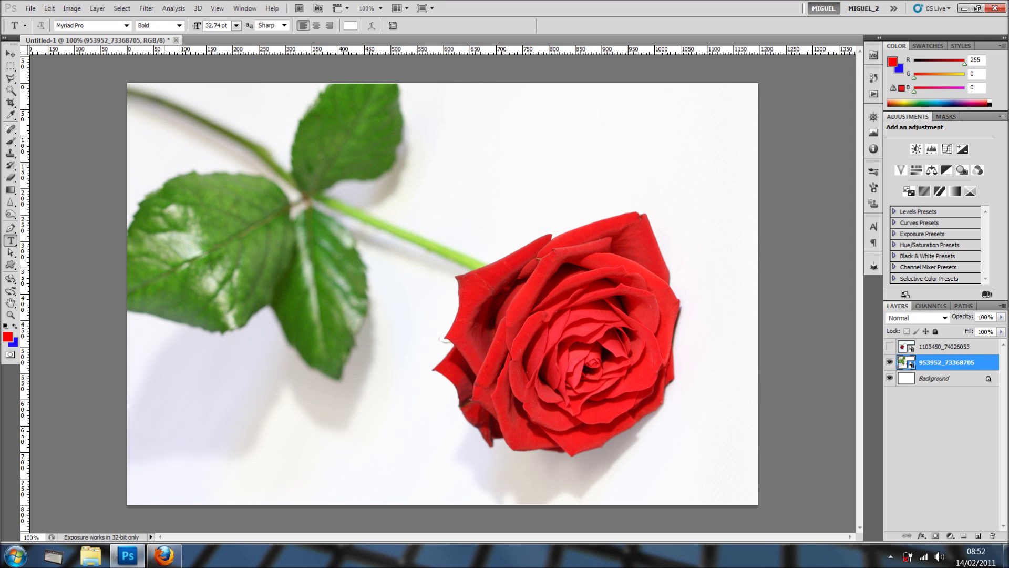
{"action": "left_click", "coordinate": [126, 25]}
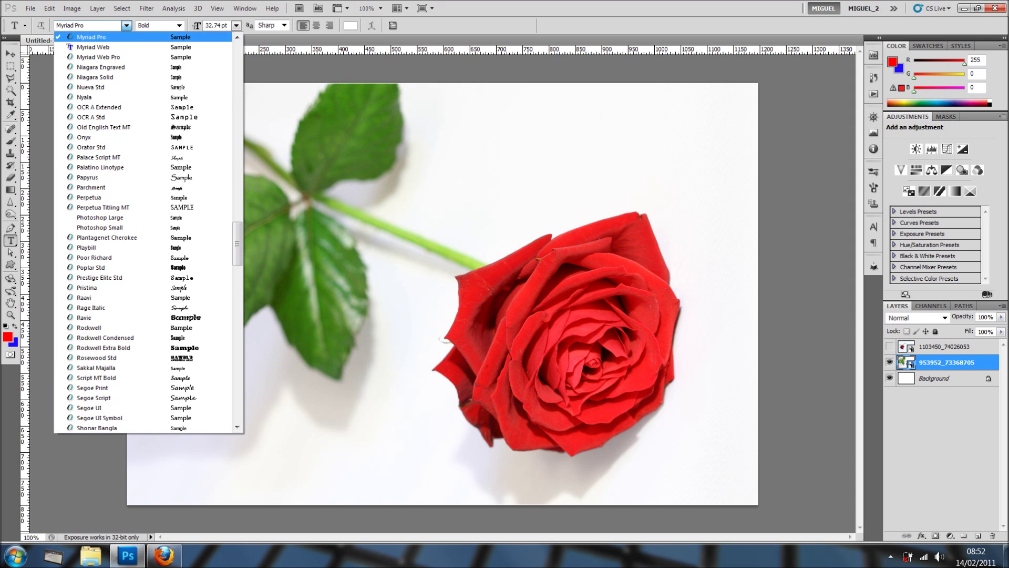
{"action": "scroll", "coordinate": [147, 231], "scroll_direction": "up", "scroll_amount": 20}
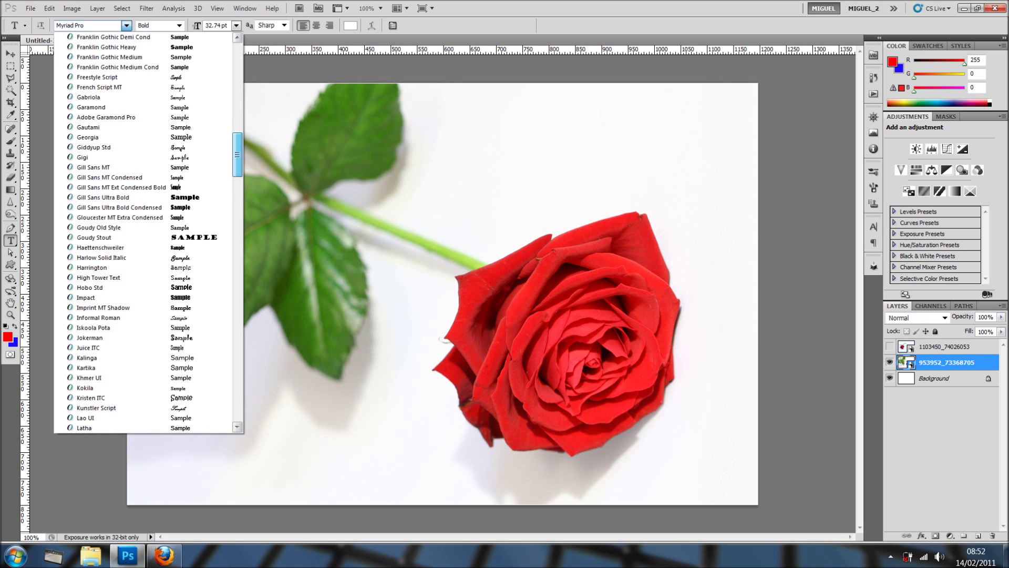
{"action": "scroll", "coordinate": [147, 231], "scroll_direction": "down", "scroll_amount": 5}
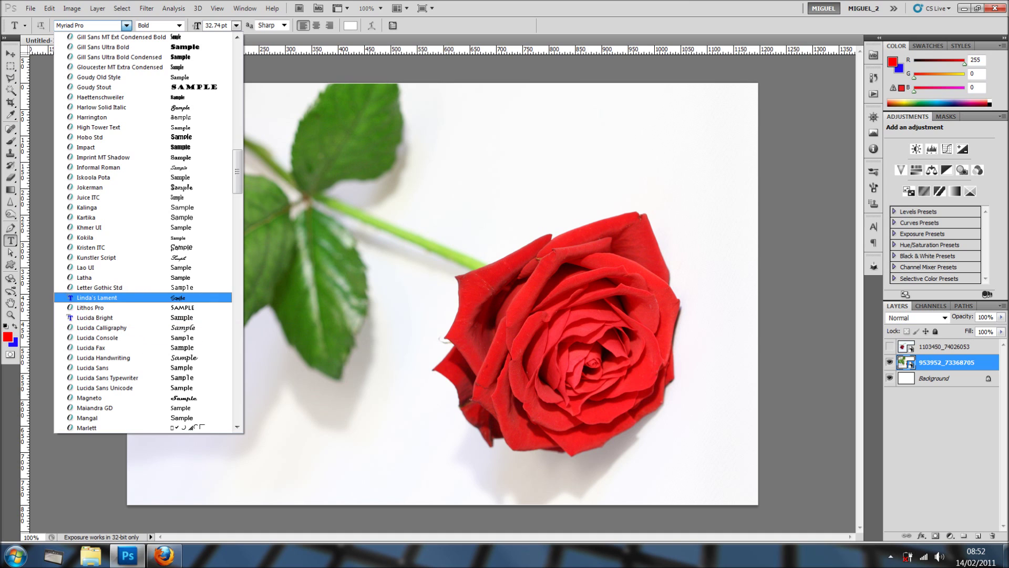
{"action": "left_click", "coordinate": [97, 297]}
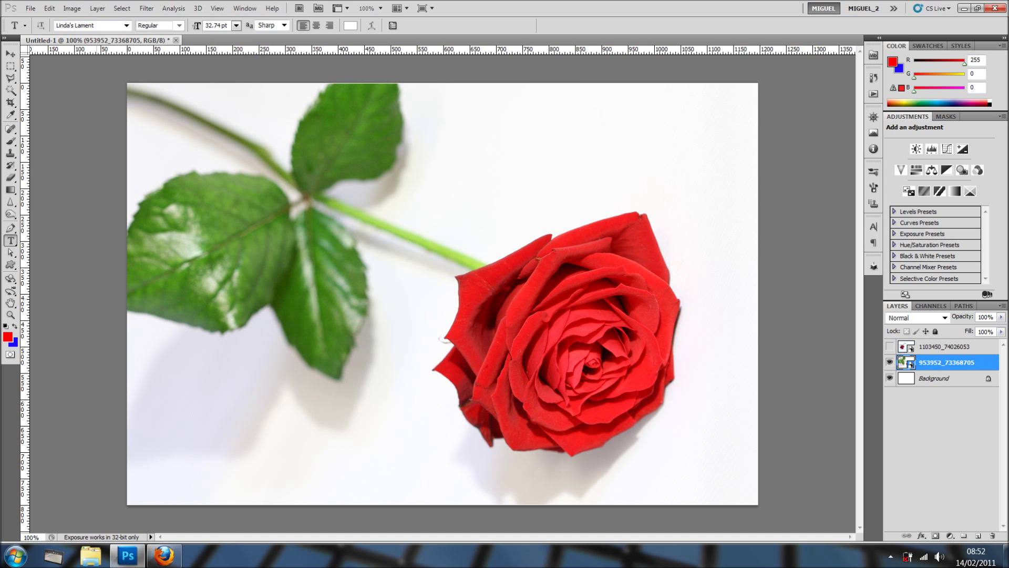
Set the text colour to bright red fe2829
{"action": "left_click", "coordinate": [350, 26]}
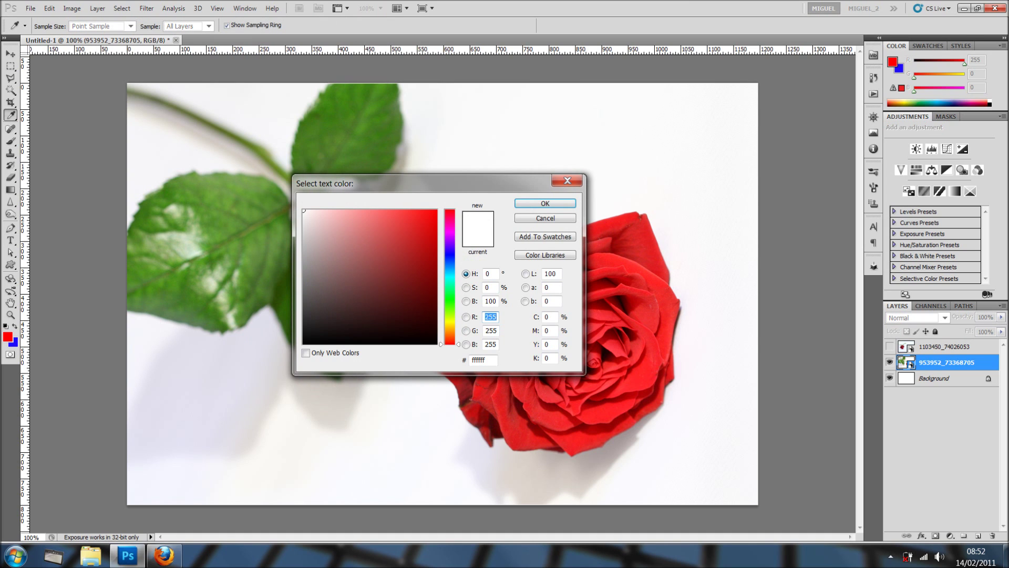
{"action": "mouse_move", "coordinate": [417, 216]}
{"action": "left_mouse_down"}
{"action": "mouse_move", "coordinate": [405, 210]}
{"action": "mouse_move", "coordinate": [405, 250]}
{"action": "left_mouse_up"}
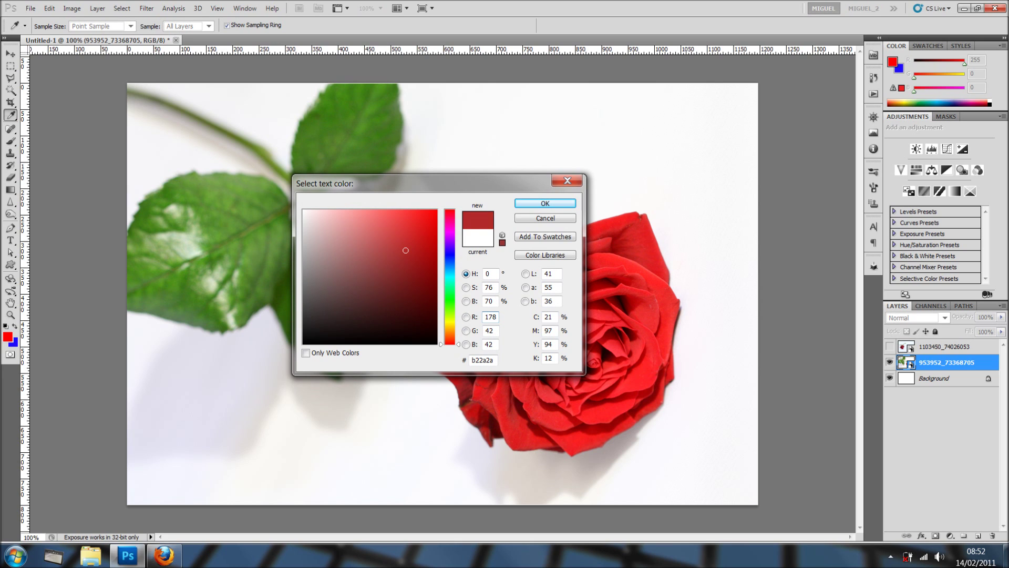
{"action": "left_click", "coordinate": [415, 211]}
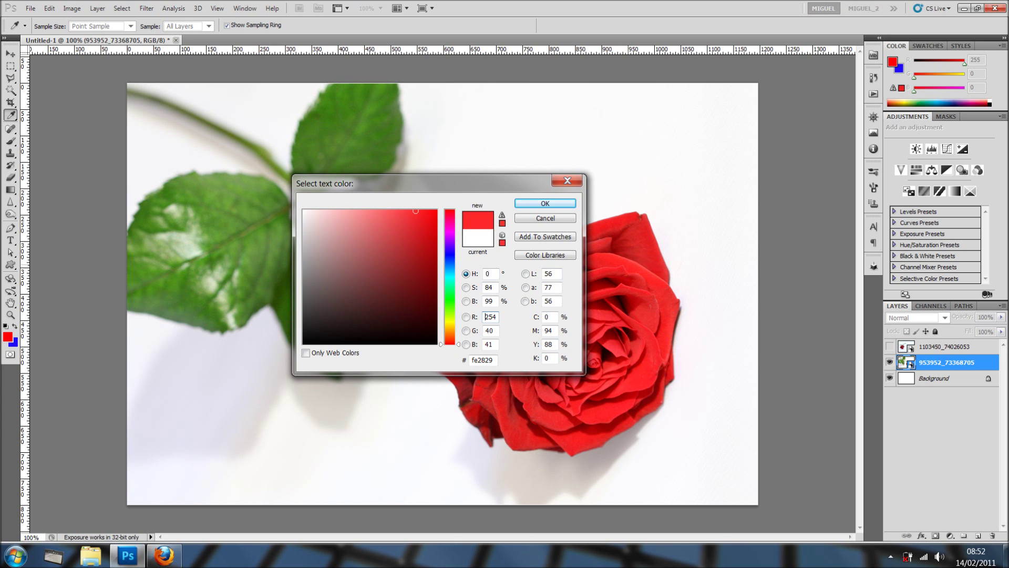
{"action": "left_click", "coordinate": [545, 204]}
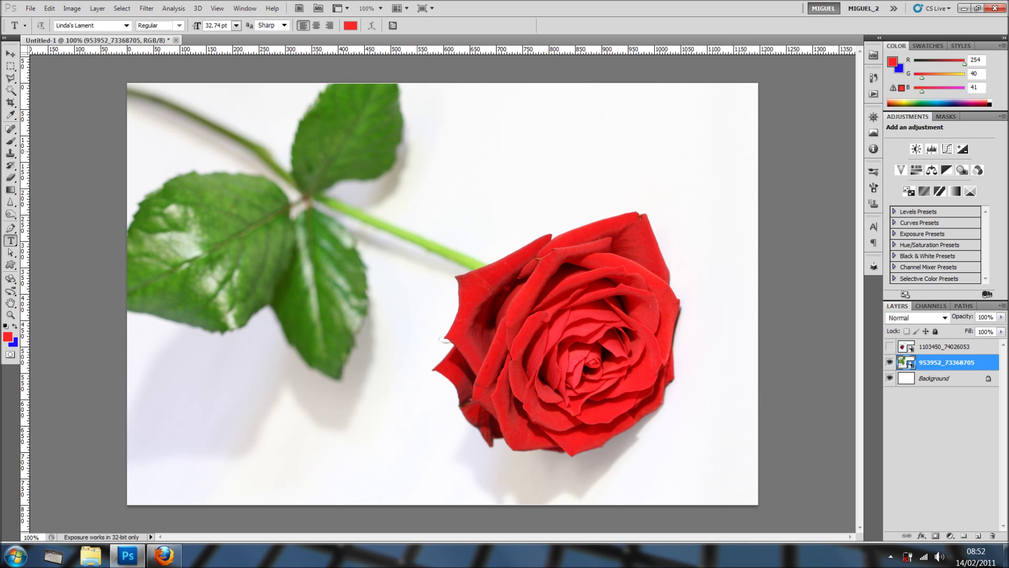
Add the text "I Love You" on the white area above the open red rose
{"action": "left_click", "coordinate": [428, 122]}
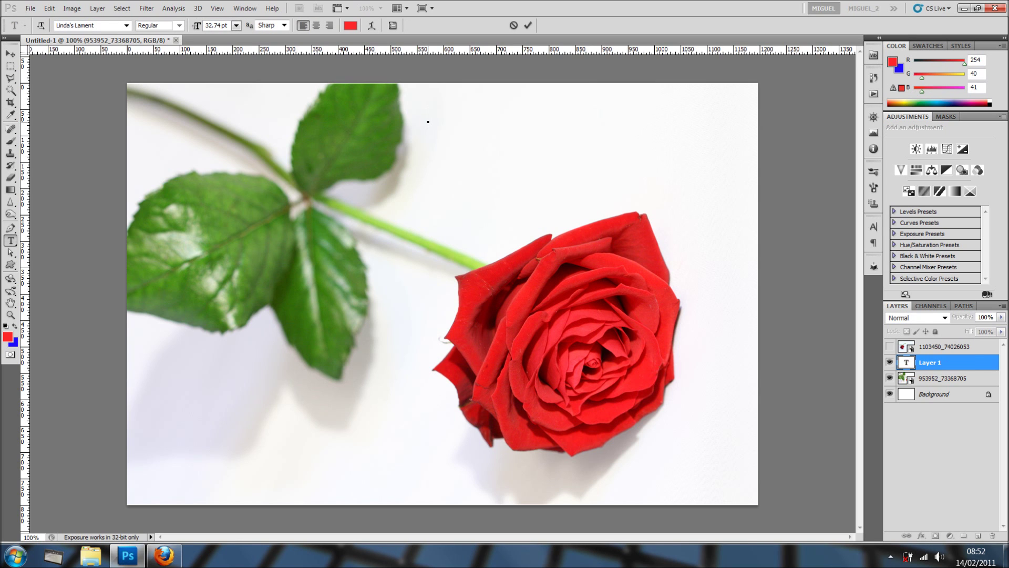
{"action": "type", "text": "I Love You"}
{"action": "left_click", "coordinate": [528, 25]}
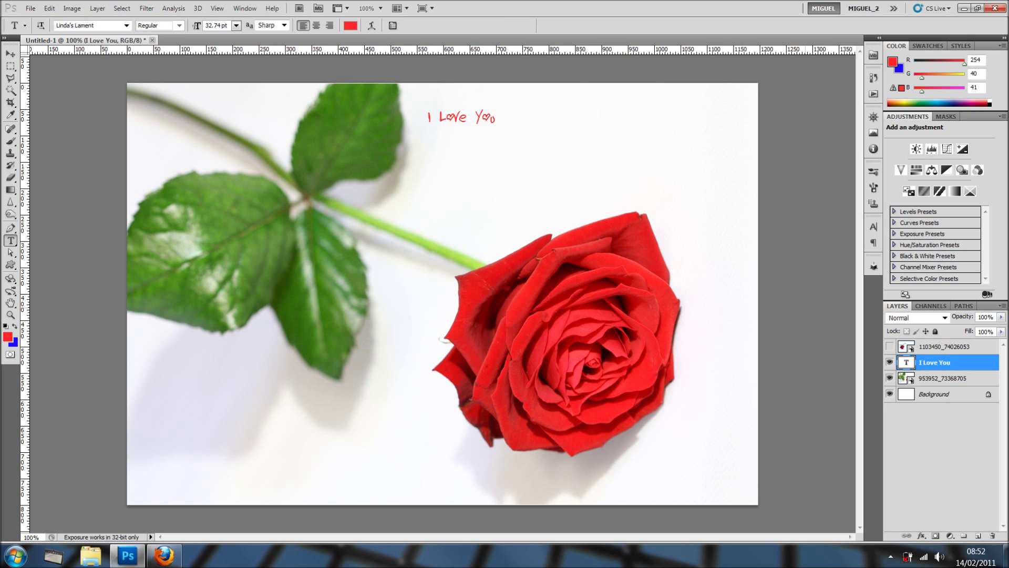
Enlarge the I Love You text to 131.74 pt and reposition it over the white area above the rose
{"action": "double_click", "coordinate": [906, 362]}
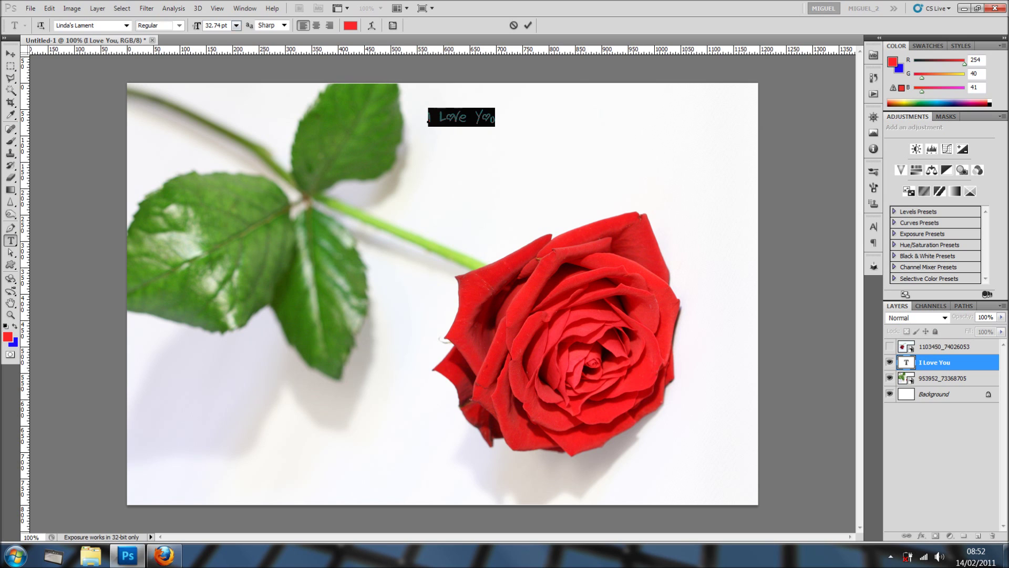
{"action": "left_click_drag", "start_coordinate": [196, 26], "coordinate": [248, 25]}
{"action": "left_click_drag", "start_coordinate": [520, 170], "coordinate": [501, 200]}
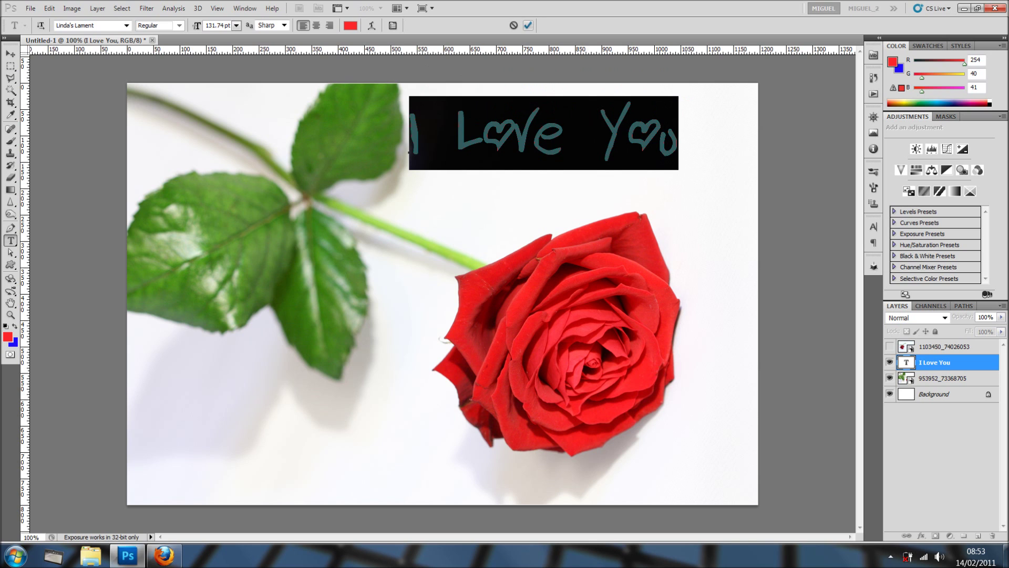
{"action": "left_click", "coordinate": [527, 25]}
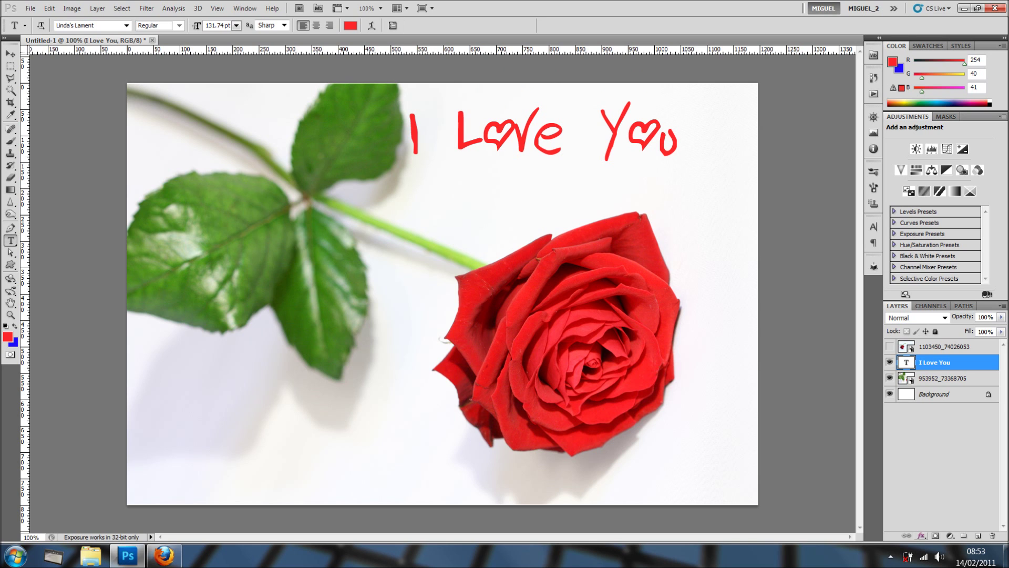
Add a Bevel and Emboss effect to the I Love You text layer and adjust the bevel size
{"action": "left_click", "coordinate": [921, 535]}
{"action": "left_click", "coordinate": [941, 464]}
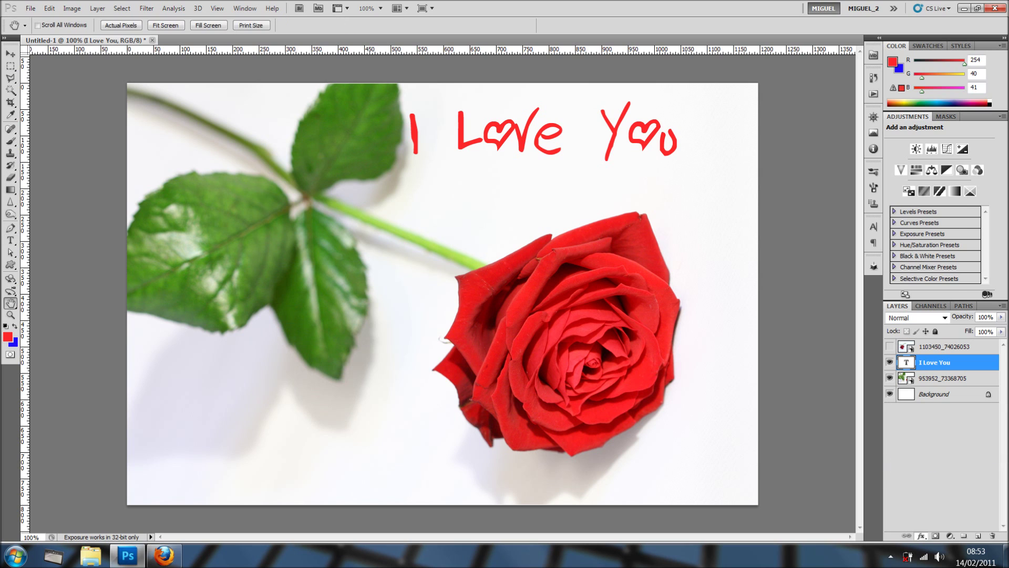
{"action": "left_click_drag", "start_coordinate": [736, 60], "coordinate": [797, 79]}
{"action": "left_click_drag", "start_coordinate": [844, 170], "coordinate": [840, 170]}
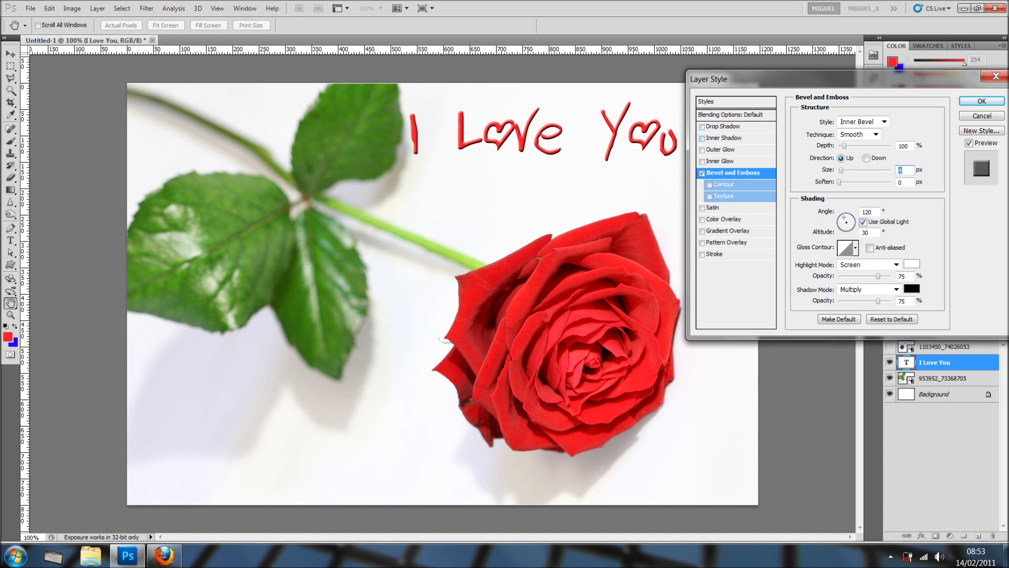
Add a Drop Shadow to the I Love You text with size 4 px and distance 3 px
{"action": "left_click", "coordinate": [722, 126]}
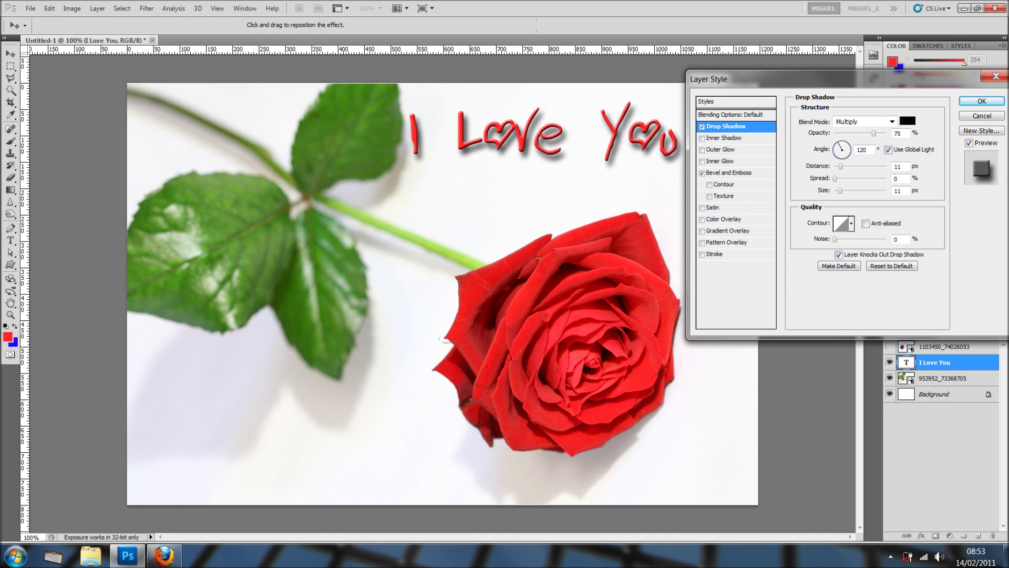
{"action": "left_click_drag", "start_coordinate": [840, 190], "coordinate": [837, 190]}
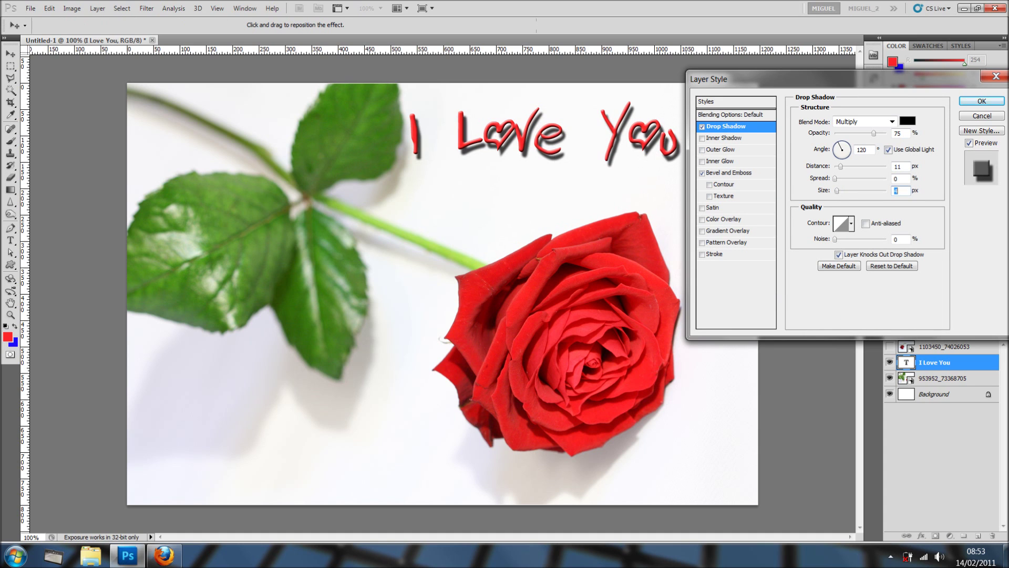
{"action": "key", "text": "shift+Tab"}
{"action": "key", "text": "shift+Tab"}
{"action": "type", "text": "3"}
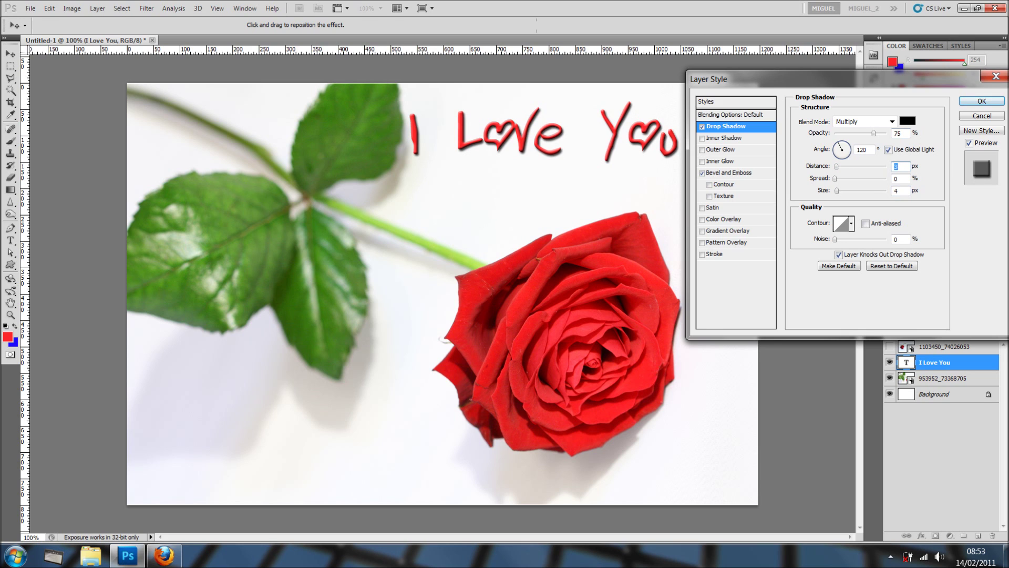
{"action": "key", "text": "Return"}
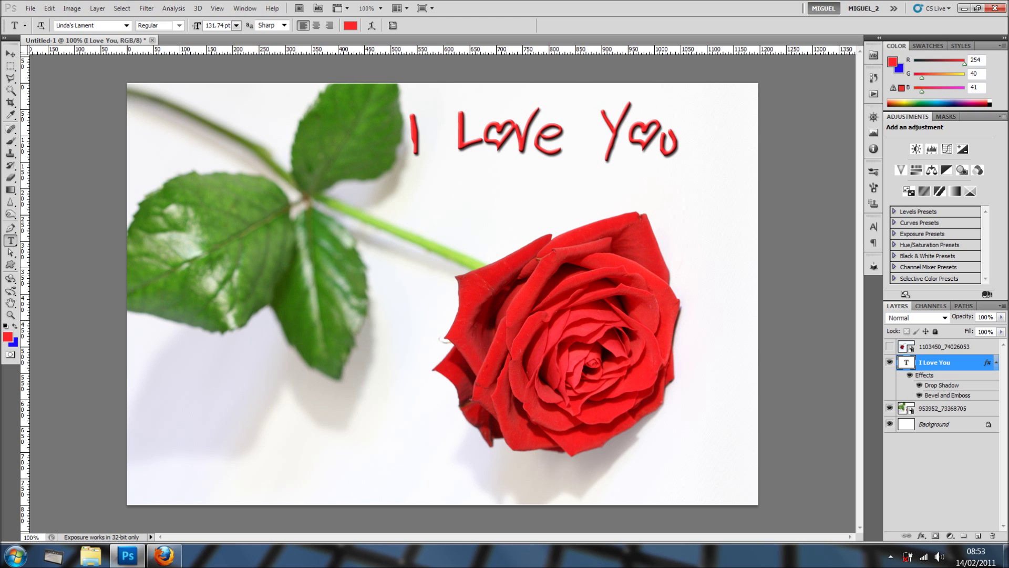
Delete the I Love You text layer, and swap the visible photo from layer 953952_73368705 to layer 1103450_74026053
{"action": "left_click_drag", "start_coordinate": [940, 362], "coordinate": [993, 535]}
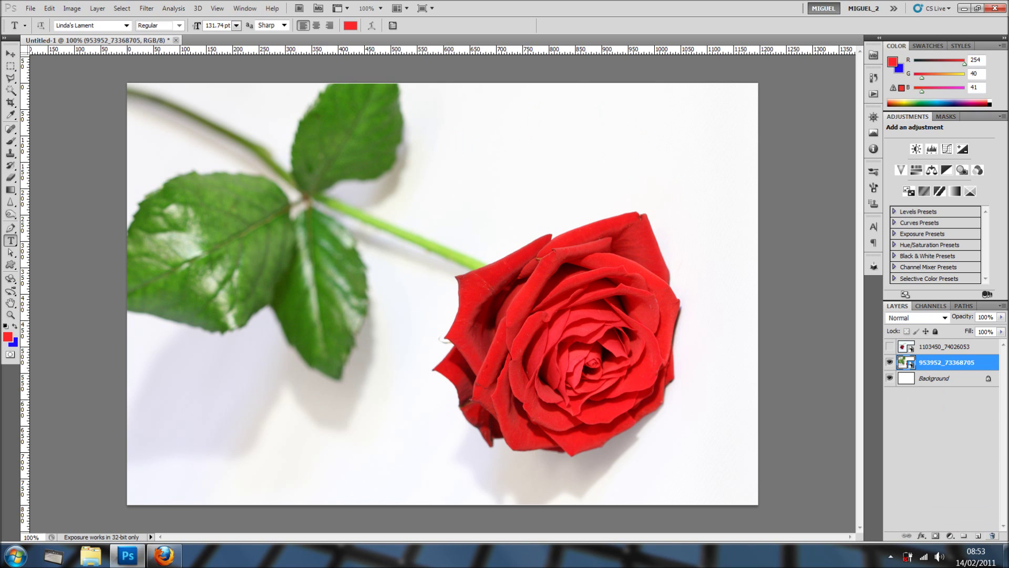
{"action": "left_click", "coordinate": [889, 362]}
{"action": "left_click", "coordinate": [889, 346]}
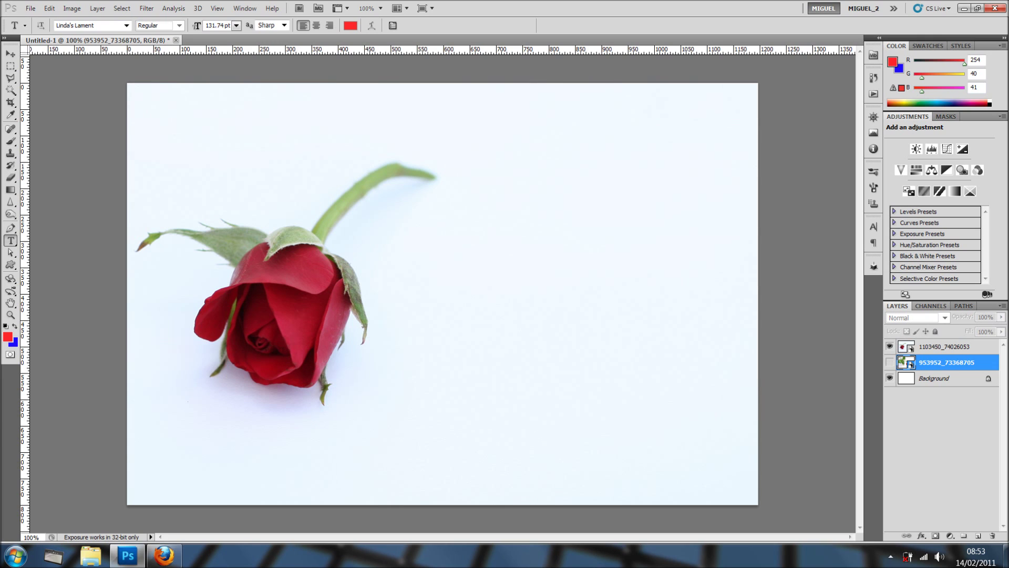
Flip the rosebud layer 1103450_74026053 vertically
{"action": "left_click", "coordinate": [946, 347]}
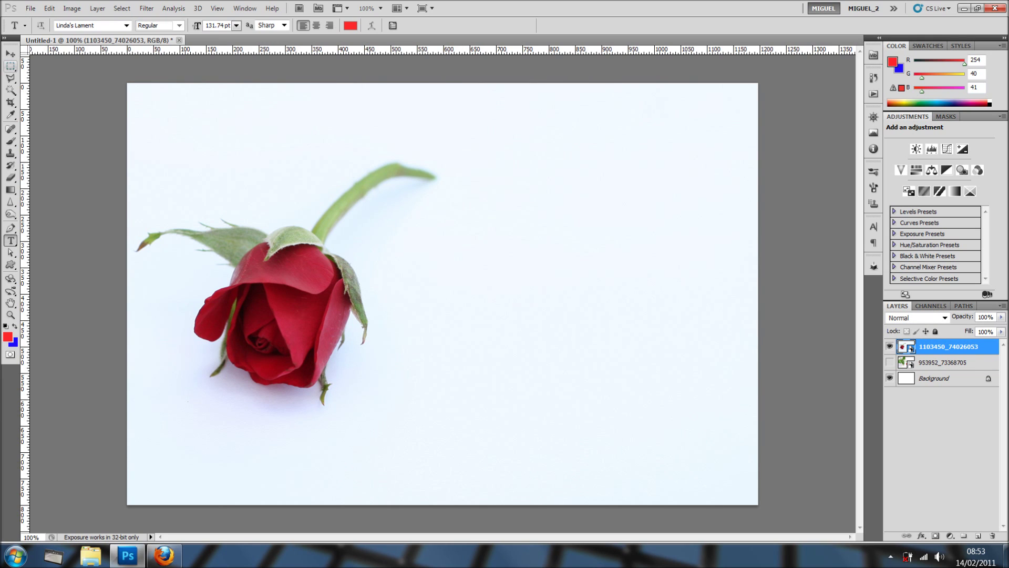
{"action": "key", "text": "v"}
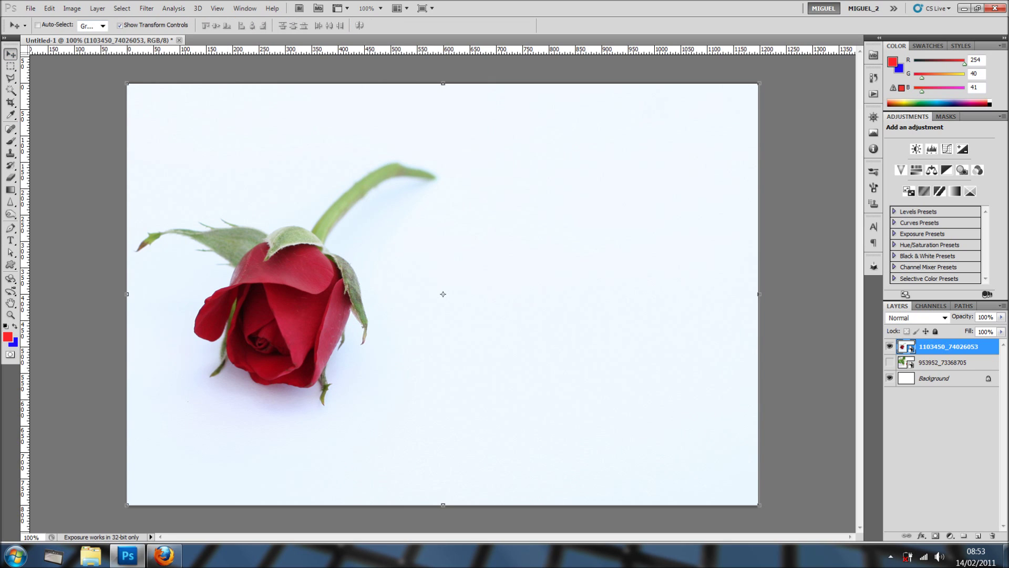
{"action": "left_click", "coordinate": [49, 8]}
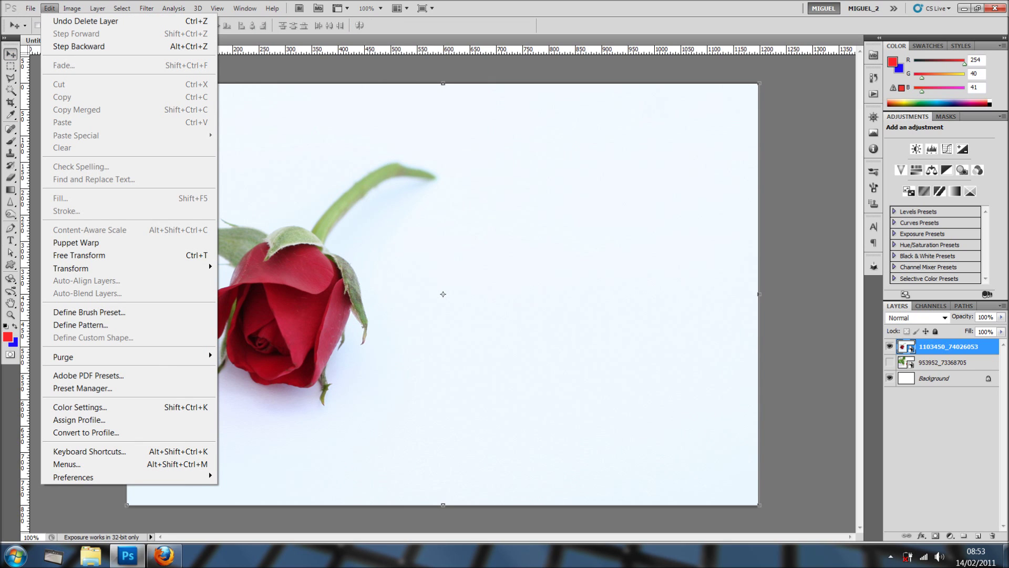
{"action": "mouse_move", "coordinate": [209, 267]}
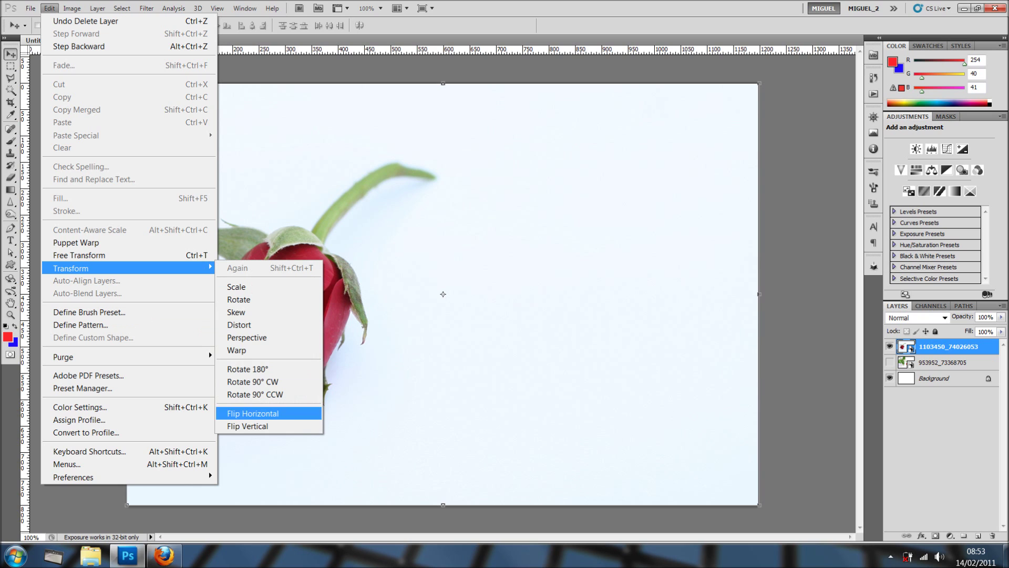
{"action": "left_click", "coordinate": [247, 426]}
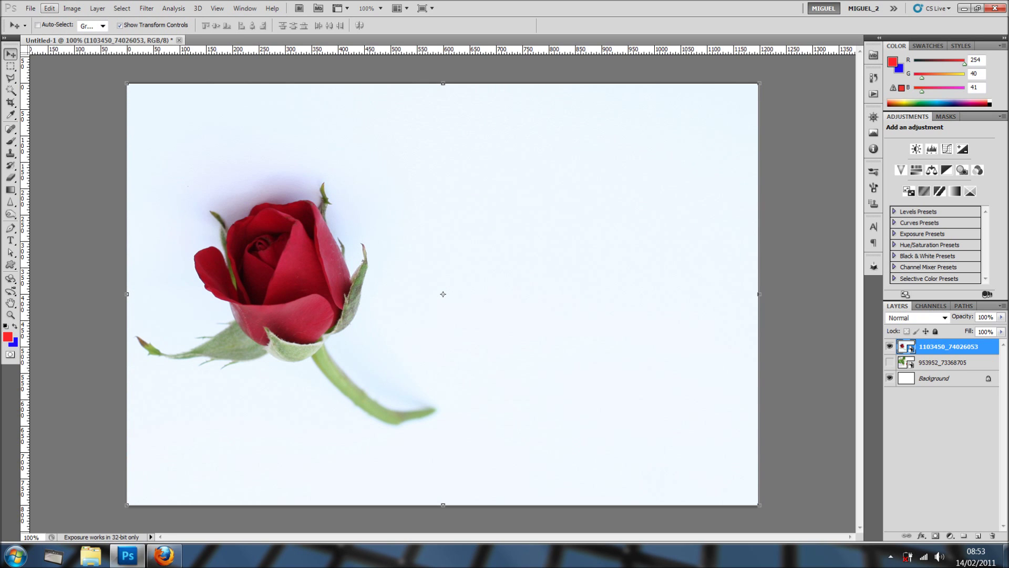
Flip the rosebud layer 1103450_74026053 horizontally and then vertically
{"action": "left_click", "coordinate": [49, 8]}
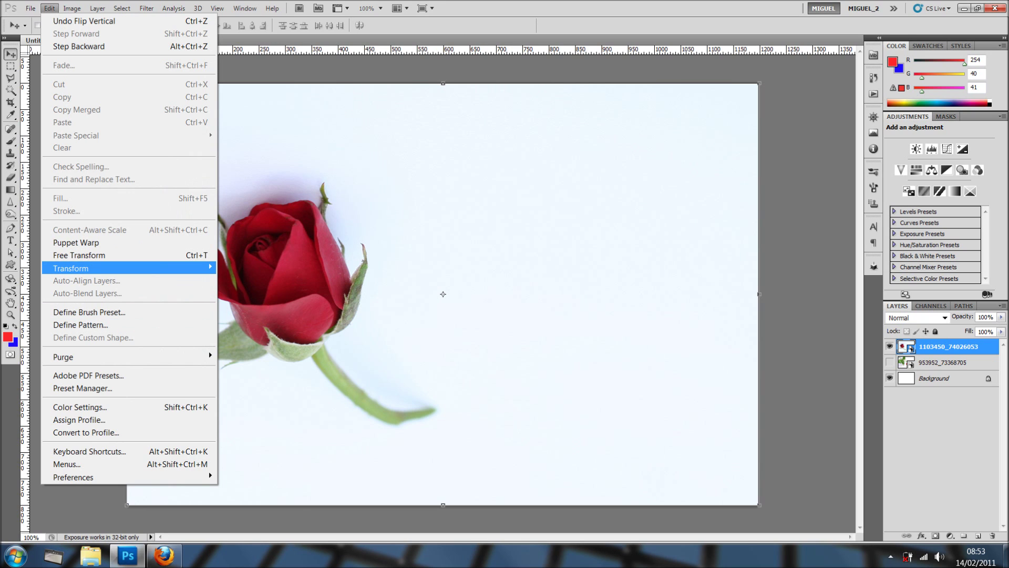
{"action": "mouse_move", "coordinate": [158, 268]}
{"action": "left_click", "coordinate": [252, 413]}
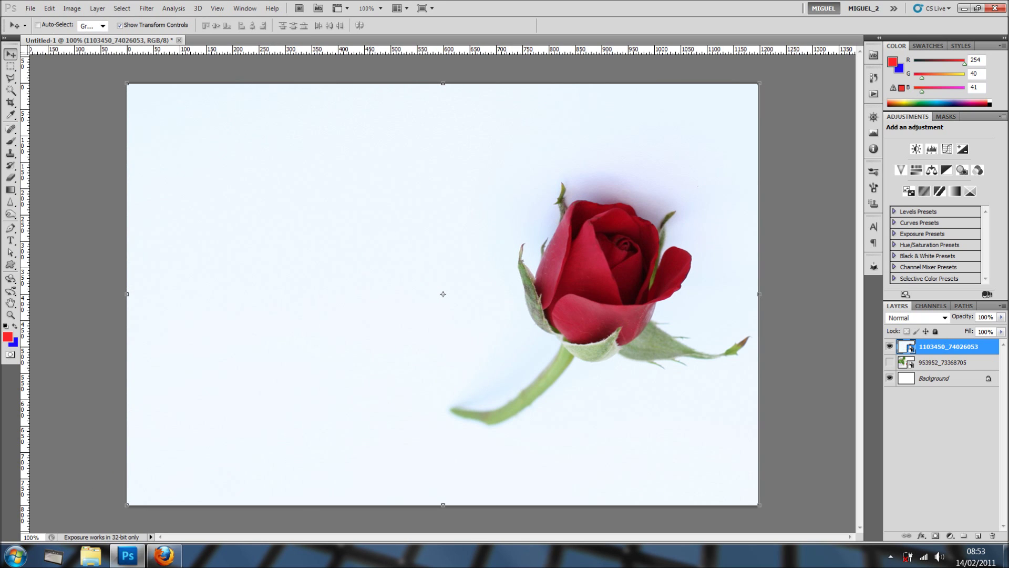
{"action": "left_click", "coordinate": [49, 8]}
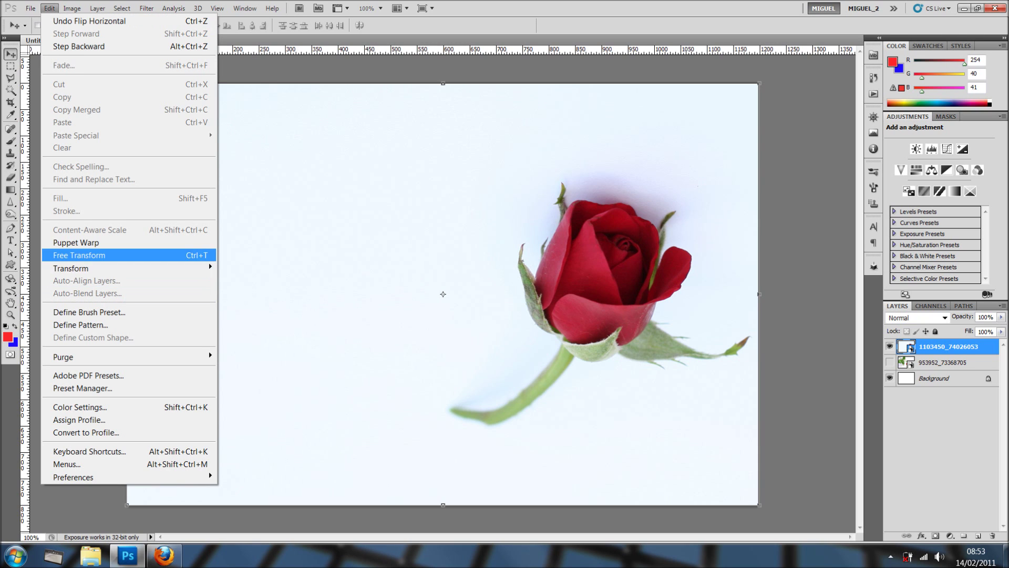
{"action": "mouse_move", "coordinate": [209, 263]}
{"action": "left_click", "coordinate": [252, 426]}
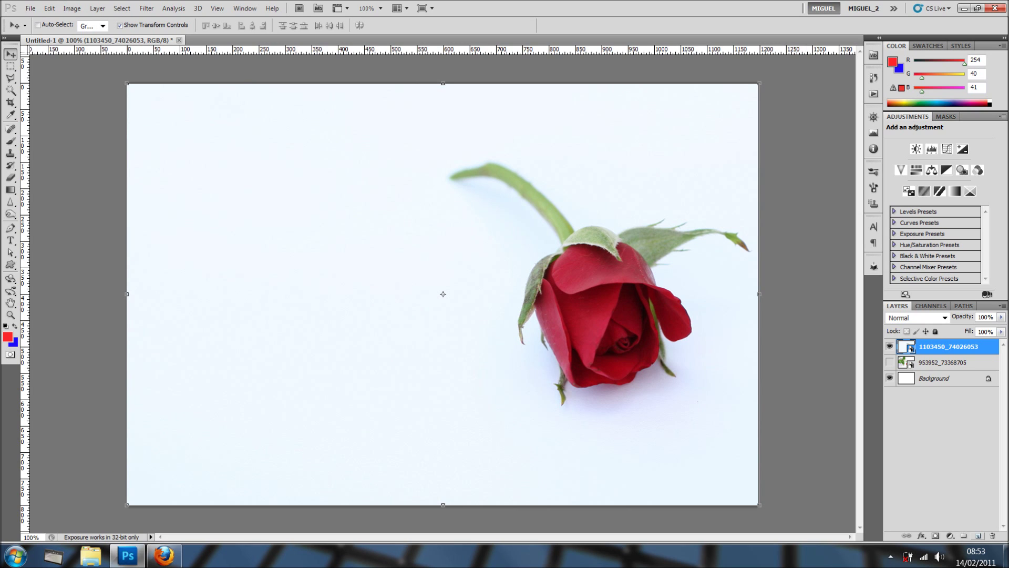
Create a new empty layer above the rosebud photo and set the foreground color to pure red (RGB 255, 0, 0)
{"action": "left_click", "coordinate": [978, 535]}
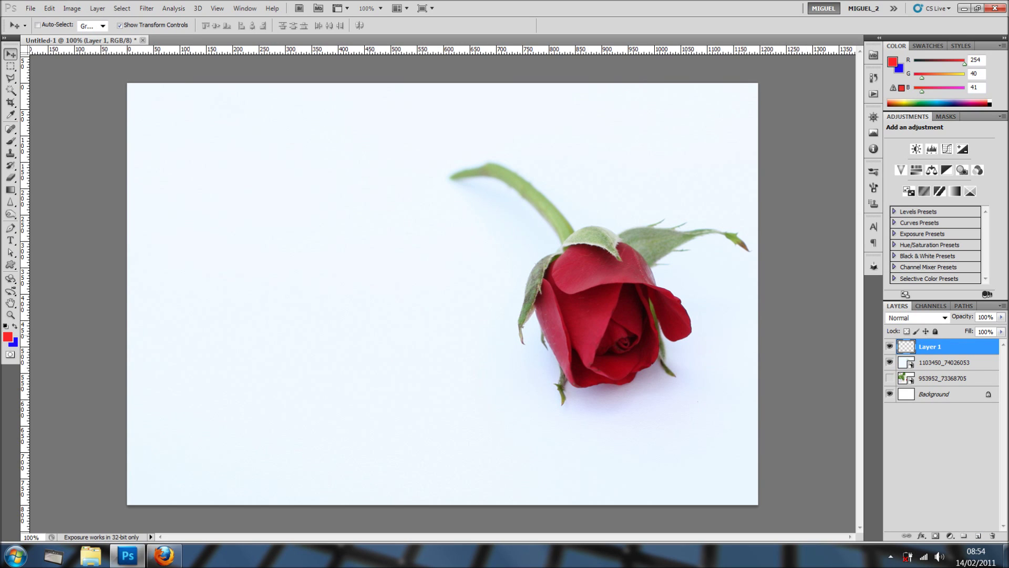
{"action": "left_click", "coordinate": [8, 336]}
{"action": "left_click_drag", "start_coordinate": [410, 226], "coordinate": [437, 210]}
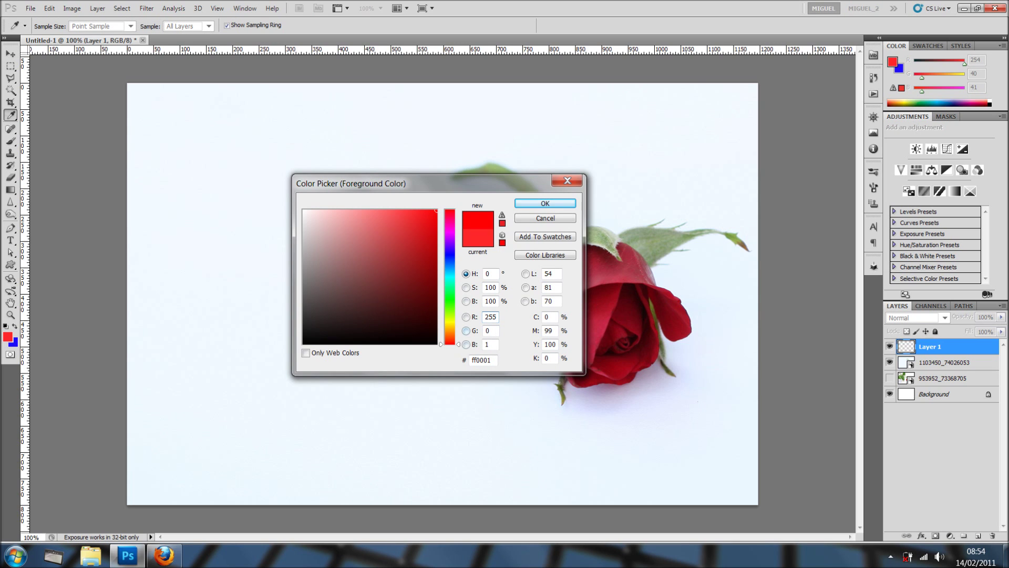
{"action": "left_click_drag", "start_coordinate": [450, 331], "coordinate": [450, 209]}
{"action": "left_click", "coordinate": [545, 203]}
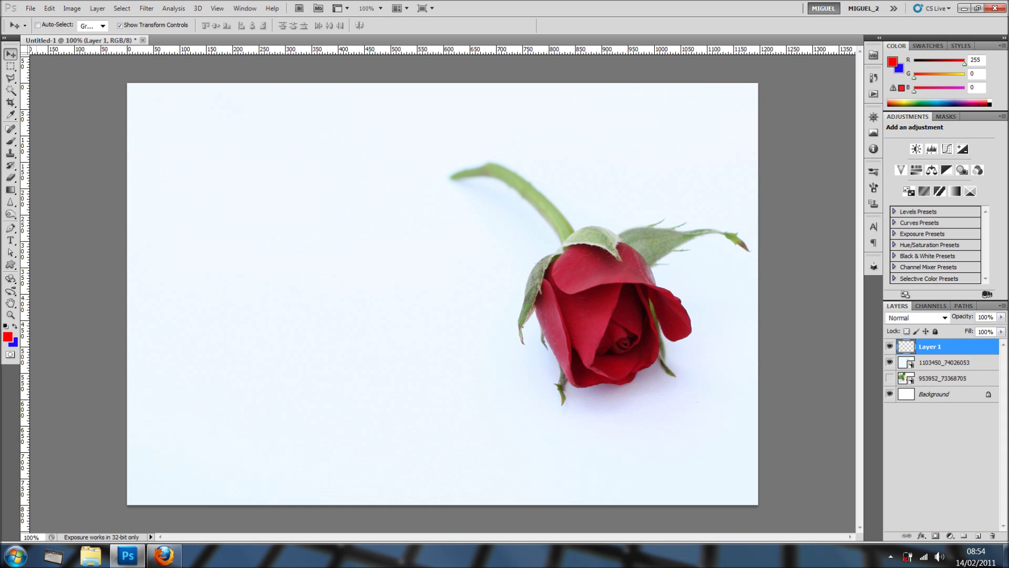
Draw a large red heart with the Custom Shape tool on the new layer, in the empty area beside the rose
{"action": "left_click", "coordinate": [10, 264]}
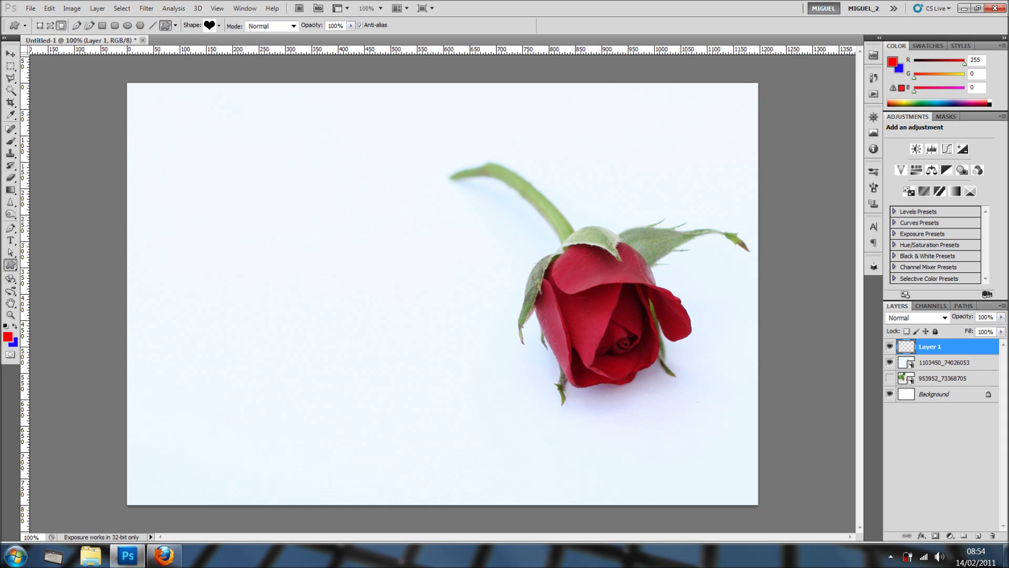
{"action": "left_click", "coordinate": [219, 25]}
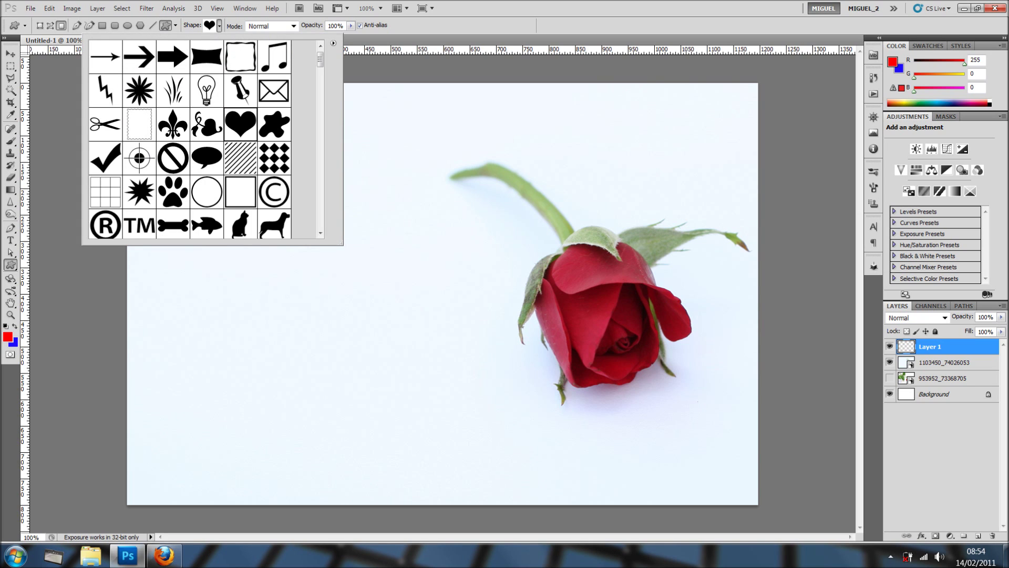
{"action": "key", "text": "Return"}
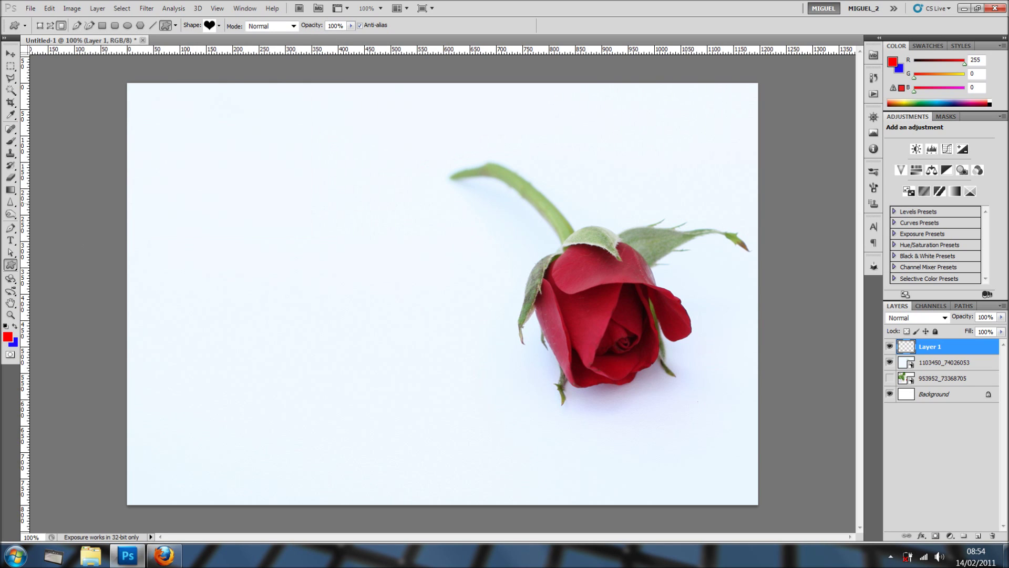
{"action": "left_click_drag", "start_coordinate": [187, 203], "coordinate": [332, 314]}
{"action": "left_click_drag", "start_coordinate": [333, 314], "coordinate": [416, 403]}
{"action": "left_click_drag", "start_coordinate": [416, 402], "coordinate": [416, 403]}
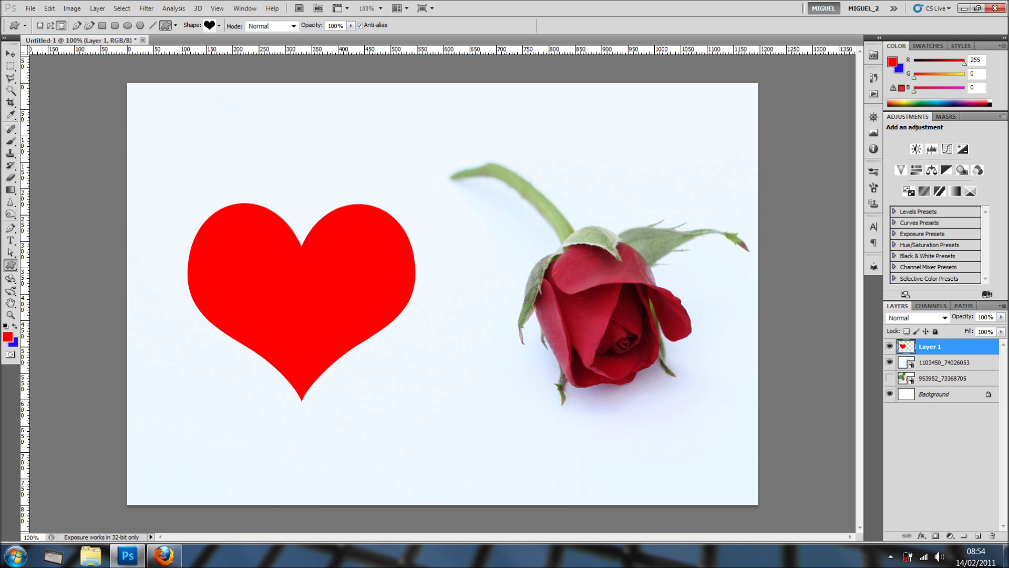
Add a Bevel and Emboss effect to the heart on Layer 1 with size 49 px and soften 7 px
{"action": "left_click", "coordinate": [921, 535]}
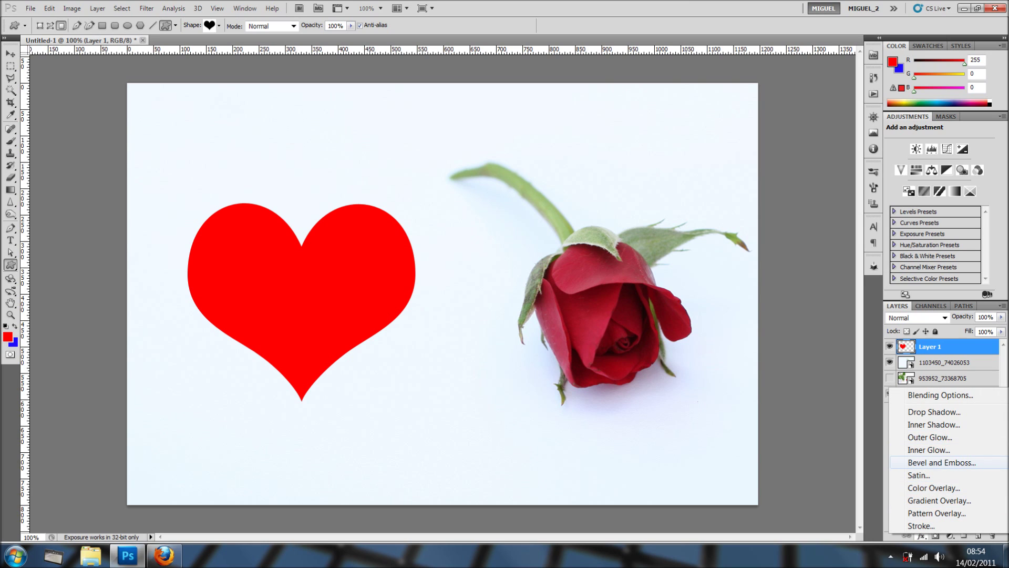
{"action": "left_click", "coordinate": [942, 463]}
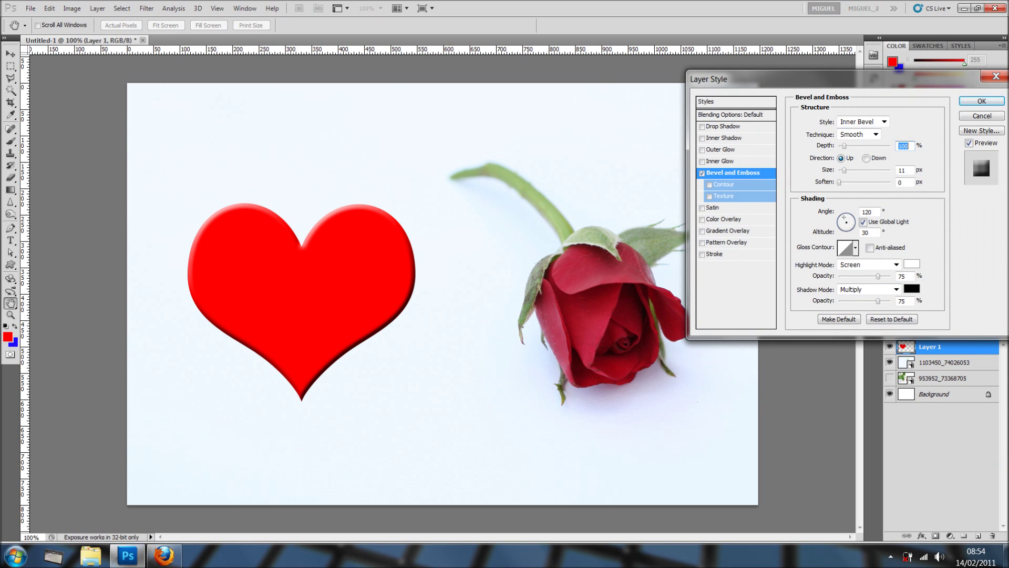
{"action": "left_click_drag", "start_coordinate": [844, 170], "coordinate": [850, 170]}
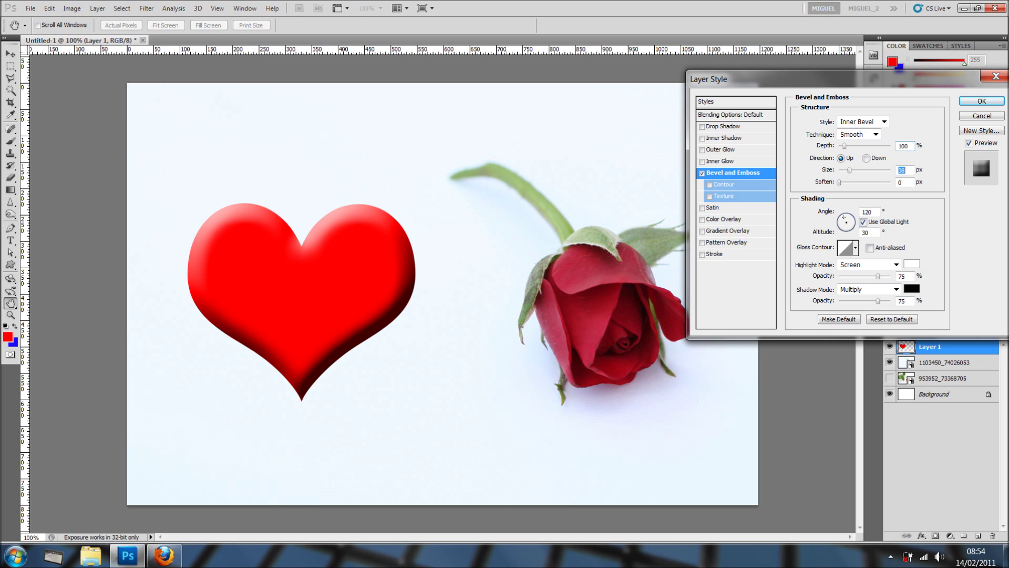
{"action": "key", "text": "Tab"}
{"action": "key", "text": "Up"}
{"action": "key", "text": "Up"}
{"action": "key", "text": "Up"}
{"action": "key", "text": "Up"}
{"action": "key", "text": "Up"}
{"action": "left_click", "coordinate": [849, 170]}
{"action": "key", "text": "Up"}
{"action": "key", "text": "Up"}
{"action": "key", "text": "Up"}
{"action": "key", "text": "Up"}
{"action": "key", "text": "Up"}
{"action": "key", "text": "Up"}
{"action": "key", "text": "Up"}
{"action": "key", "text": "Up"}
{"action": "key", "text": "Up"}
{"action": "key", "text": "Up"}
{"action": "key", "text": "Up"}
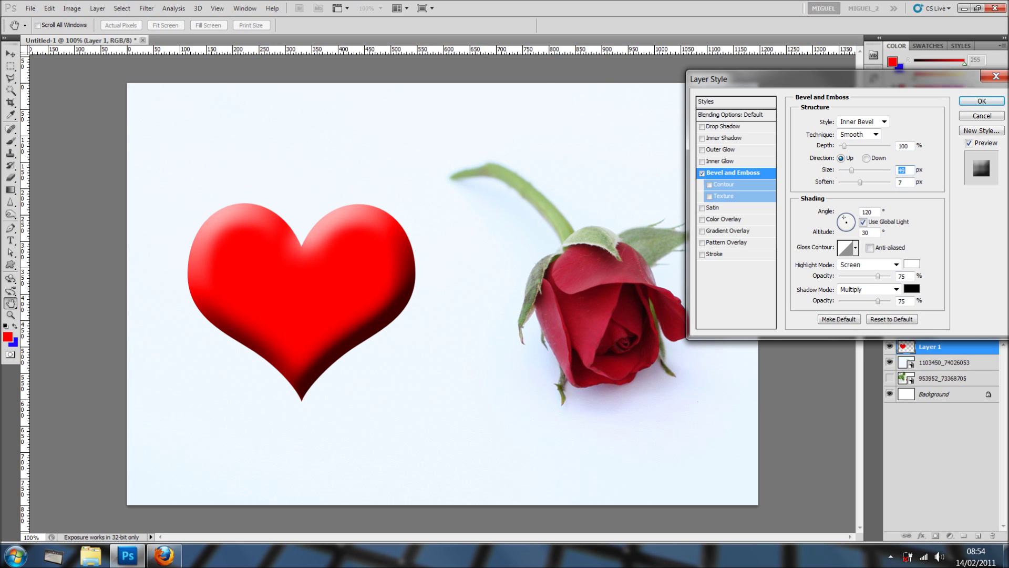
Set the heart's bevel soften to 5 px and depth to 174%, and turn off Use Global Light
{"action": "key", "text": "Tab"}
{"action": "key", "text": "Down"}
{"action": "key", "text": "Down"}
{"action": "left_click", "coordinate": [863, 221]}
{"action": "left_click_drag", "start_coordinate": [844, 146], "coordinate": [848, 147]}
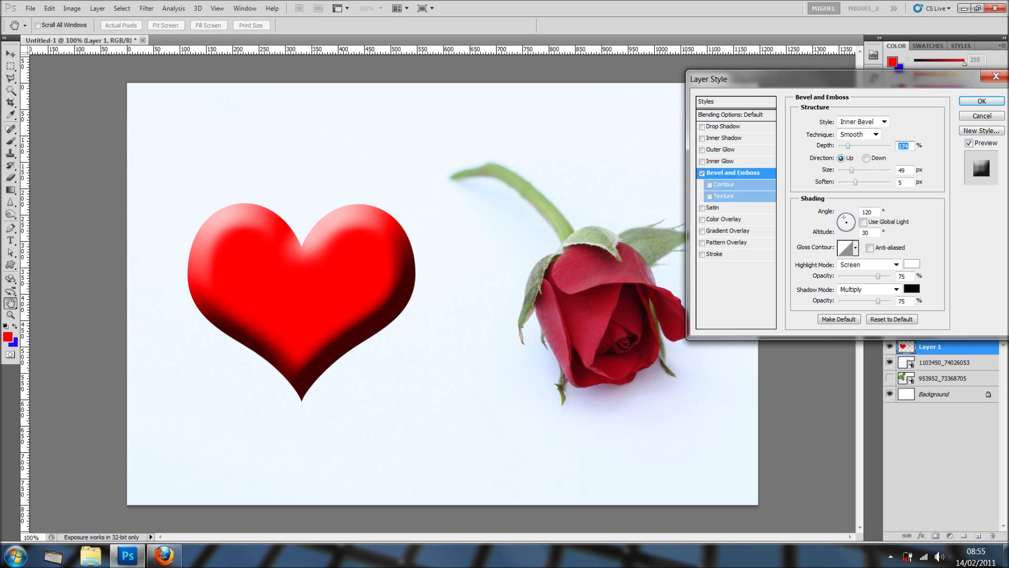
Add a Drop Shadow with distance 11 px and size 11 px to the heart, and collapse the layer's effects list
{"action": "left_click", "coordinate": [726, 126]}
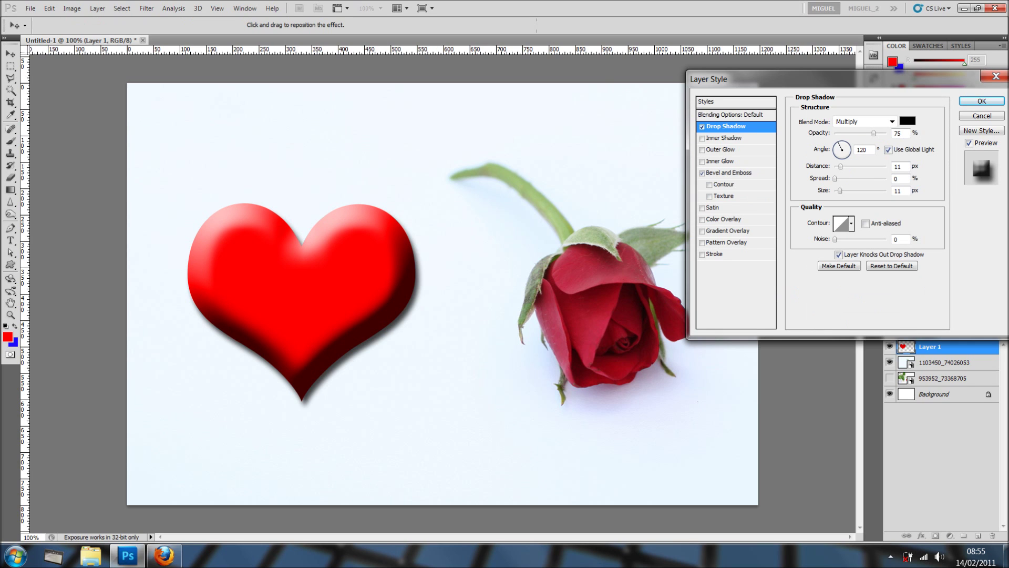
{"action": "left_click", "coordinate": [982, 101]}
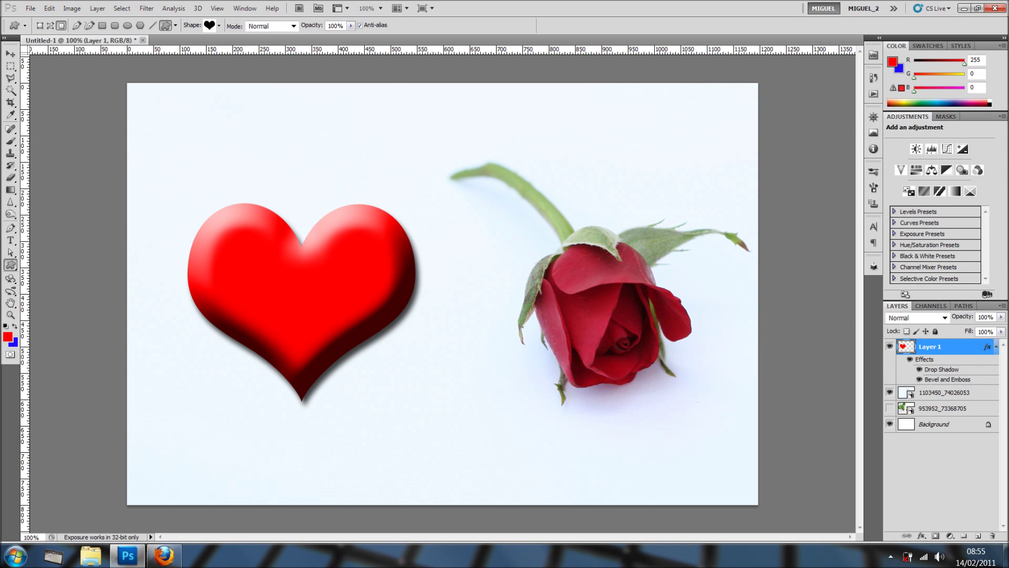
{"action": "left_click", "coordinate": [996, 346]}
Duplicate the heart layer and move the copy down and to the right so it overlaps the original heart
{"action": "key", "text": "ctrl+j"}
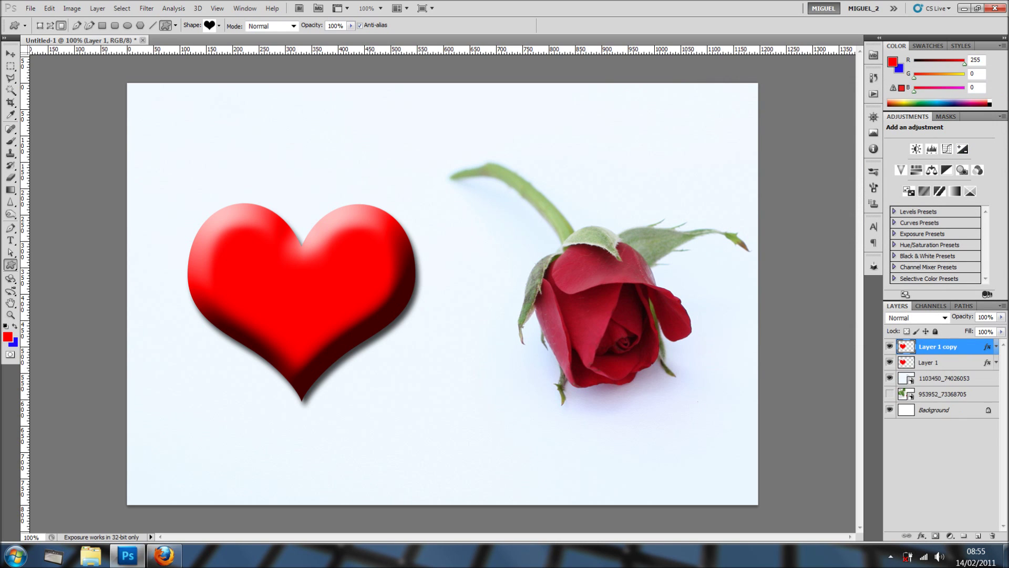
{"action": "left_click", "coordinate": [10, 54]}
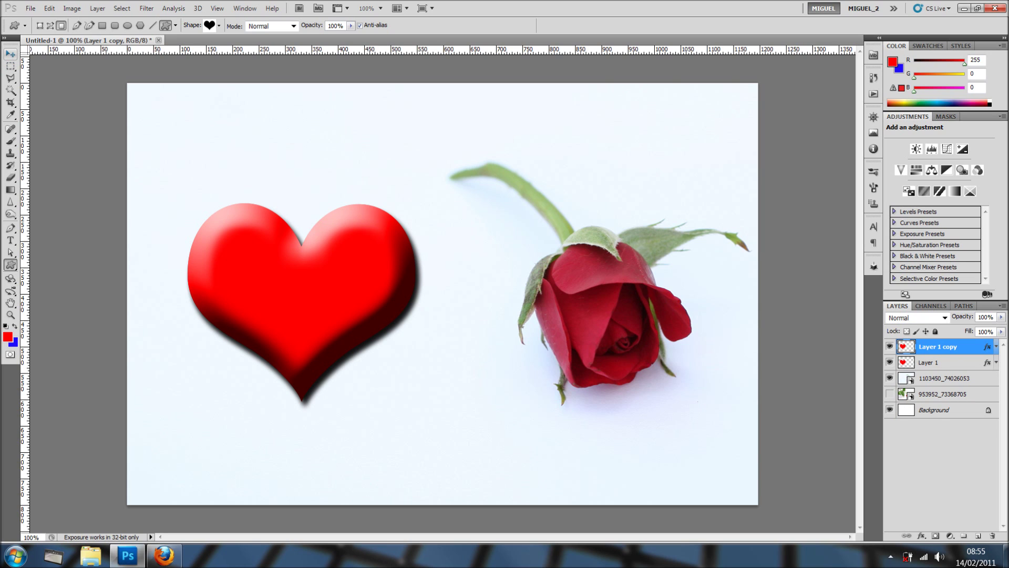
{"action": "left_click", "coordinate": [10, 53]}
{"action": "left_click_drag", "start_coordinate": [302, 303], "coordinate": [411, 346]}
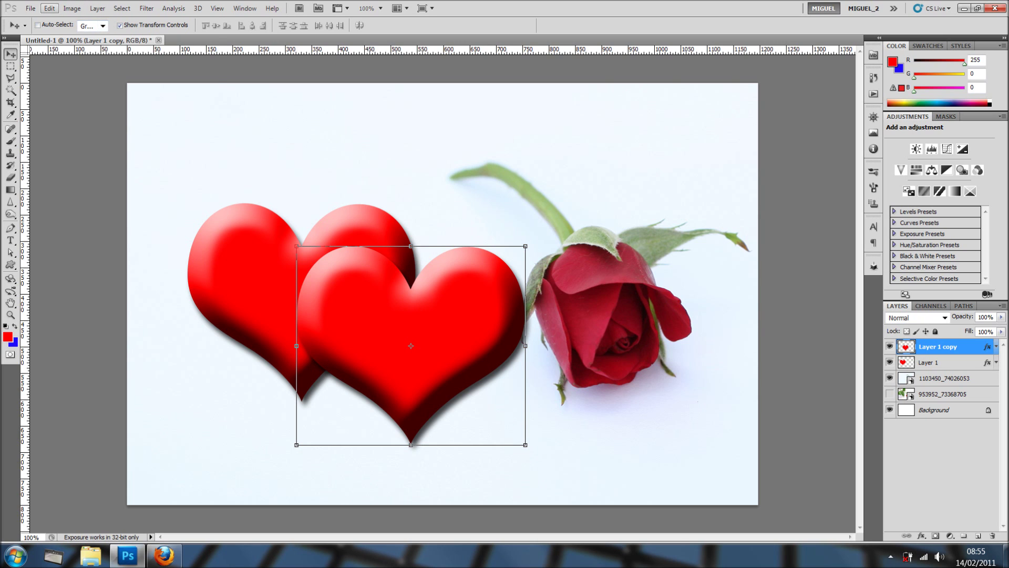
{"action": "left_click", "coordinate": [50, 8]}
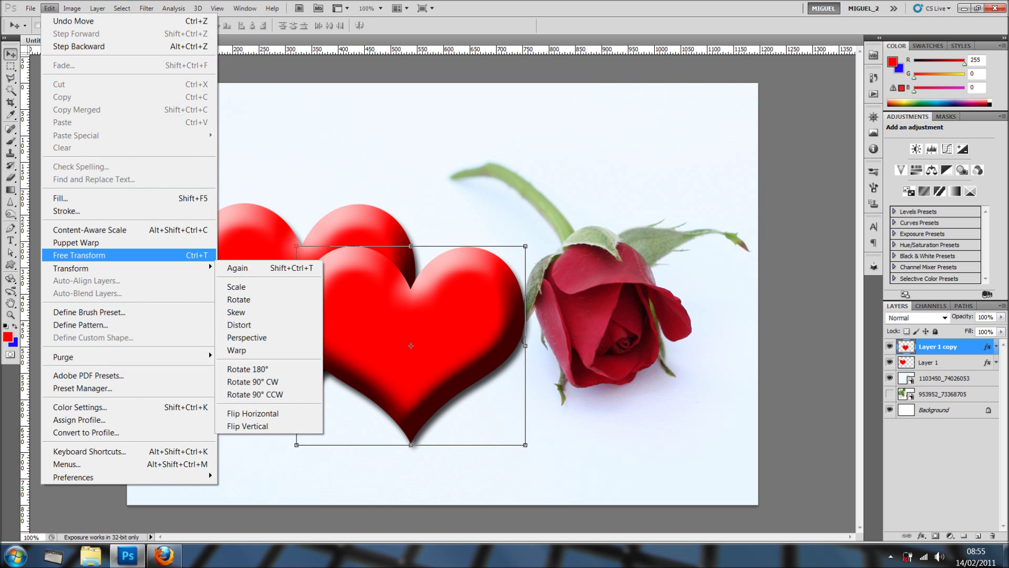
{"action": "key", "text": "Escape"}
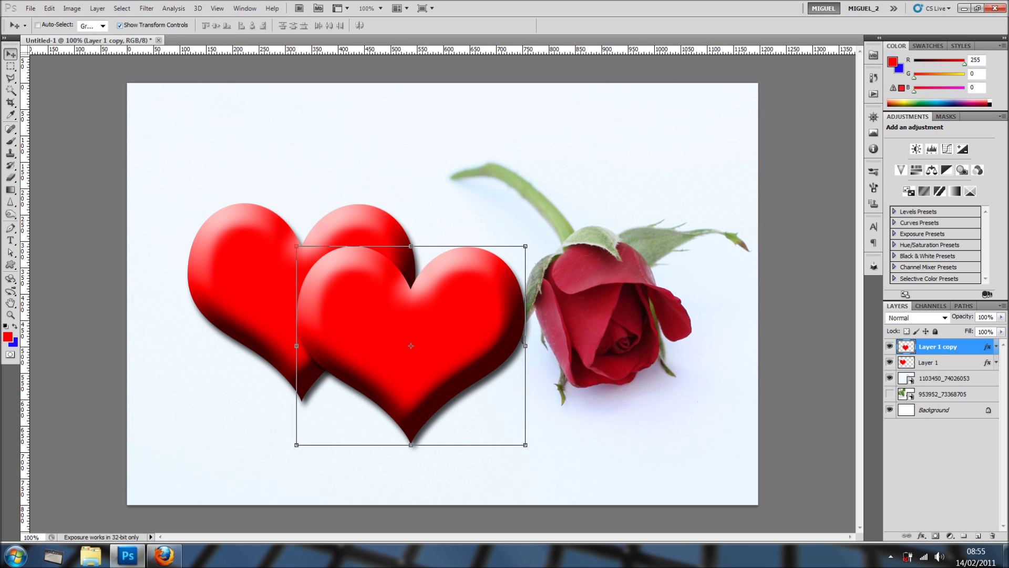
{"action": "left_click", "coordinate": [120, 26]}
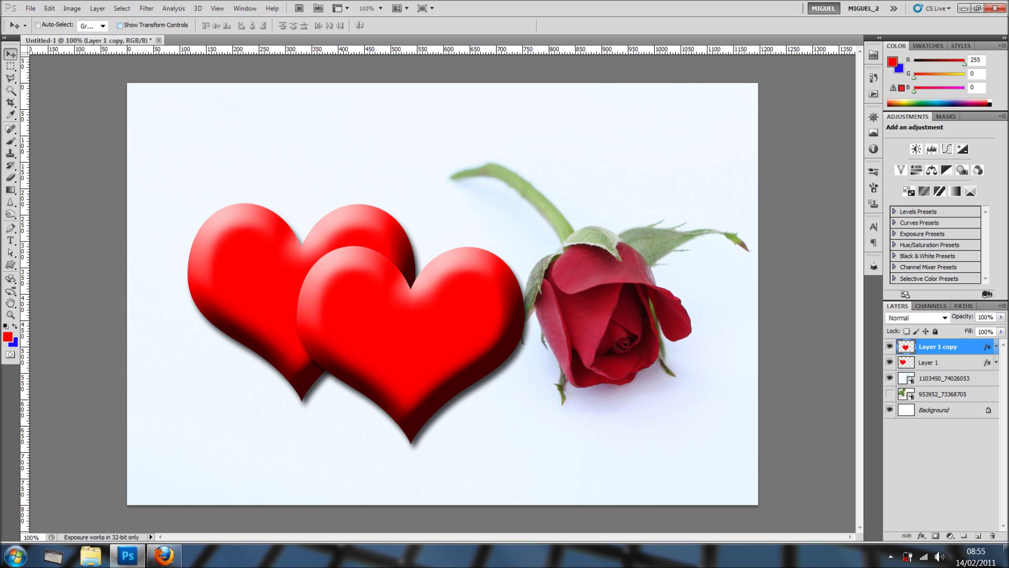
{"action": "left_click", "coordinate": [119, 25]}
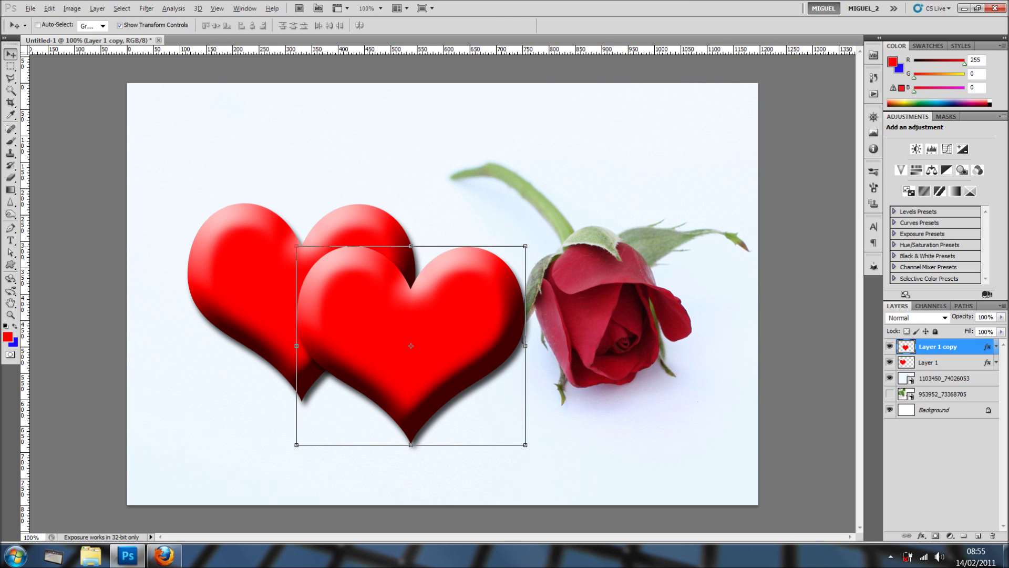
Scale the heart copy proportionally to 81.36% and move it slightly up and right, centered at X 560 px, Y 465.5 px
{"action": "left_click_drag", "start_coordinate": [526, 246], "coordinate": [504, 265]}
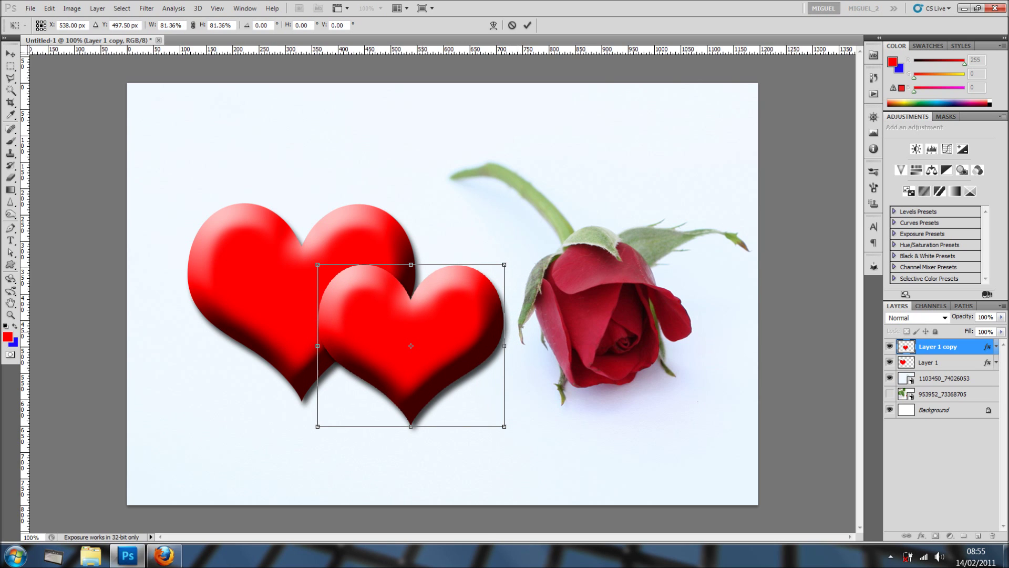
{"action": "left_click_drag", "start_coordinate": [423, 332], "coordinate": [434, 315]}
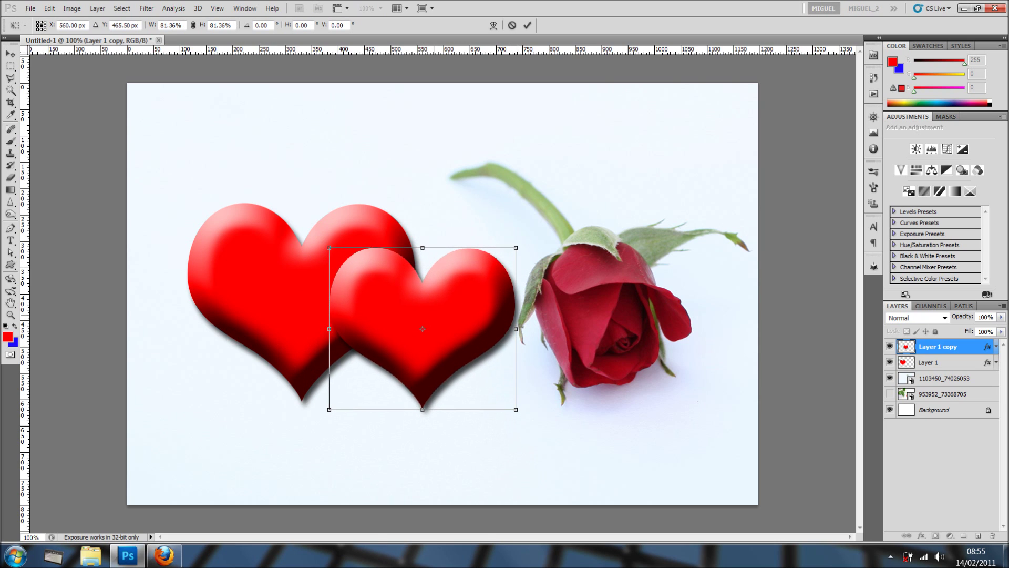
{"action": "key", "text": "Return"}
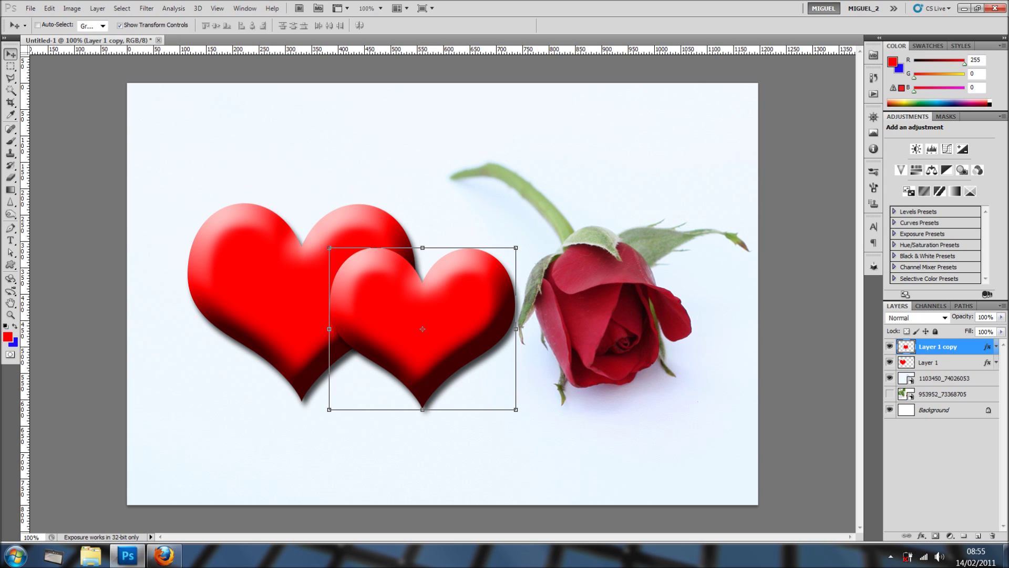
Set the Drop Shadow angle of the heart copy to 45°, keeping Use Global Light on
{"action": "double_click", "coordinate": [970, 347]}
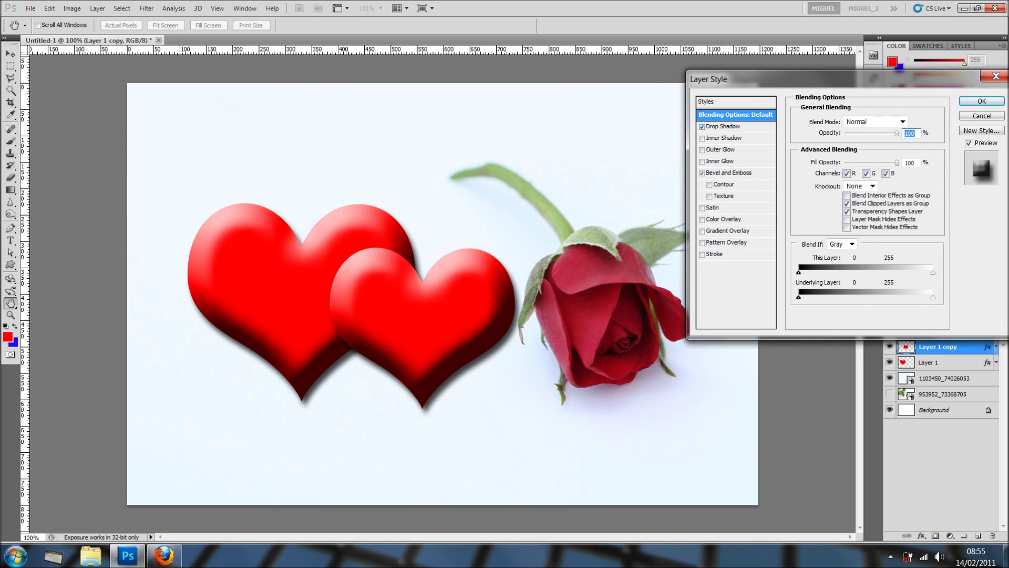
{"action": "left_click", "coordinate": [725, 127]}
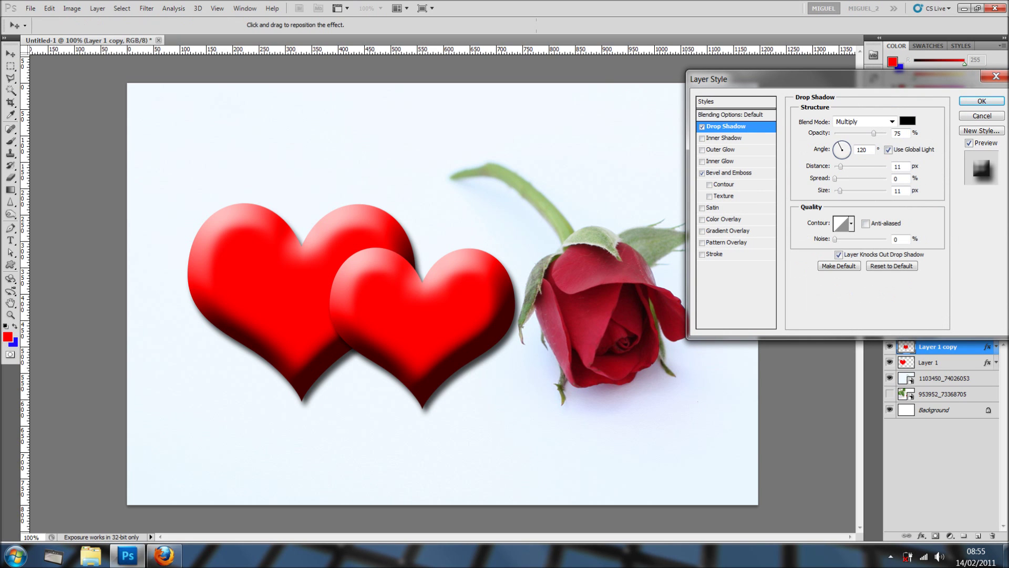
{"action": "left_click", "coordinate": [846, 146]}
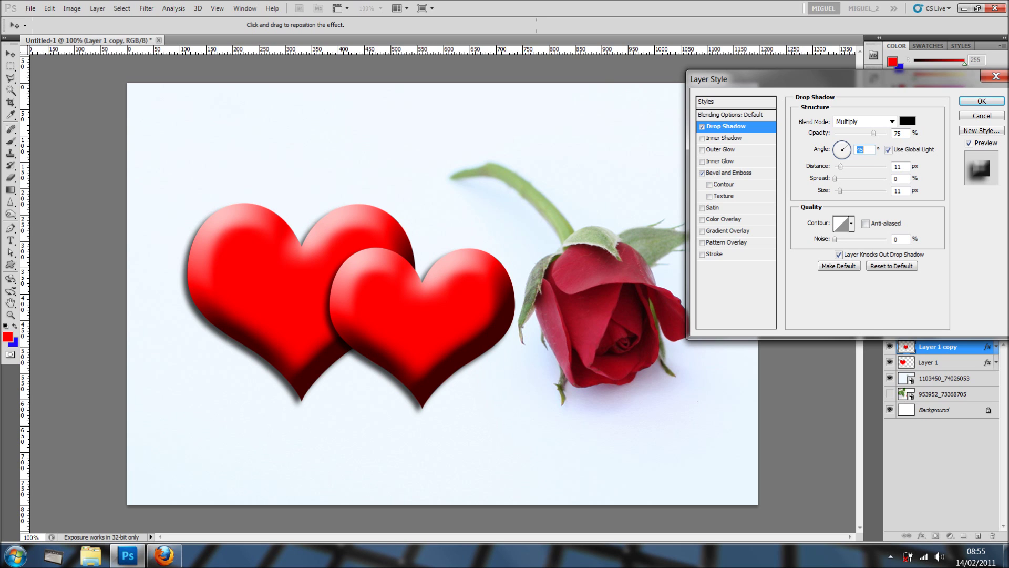
{"action": "left_click", "coordinate": [981, 100]}
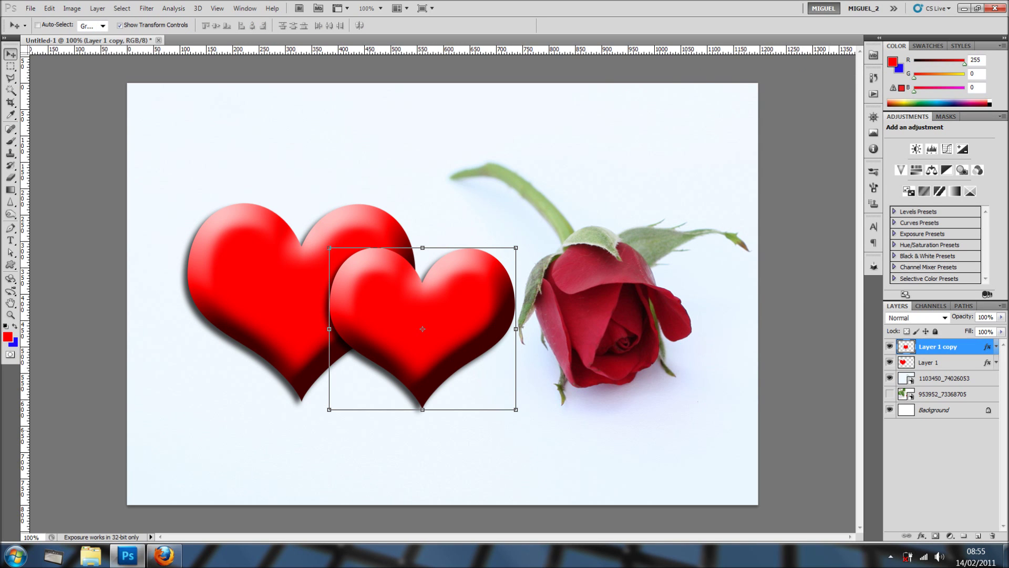
Select both heart layers and move them together toward the lower-left corner of the card
{"action": "left_click", "coordinate": [938, 363], "text": "shift"}
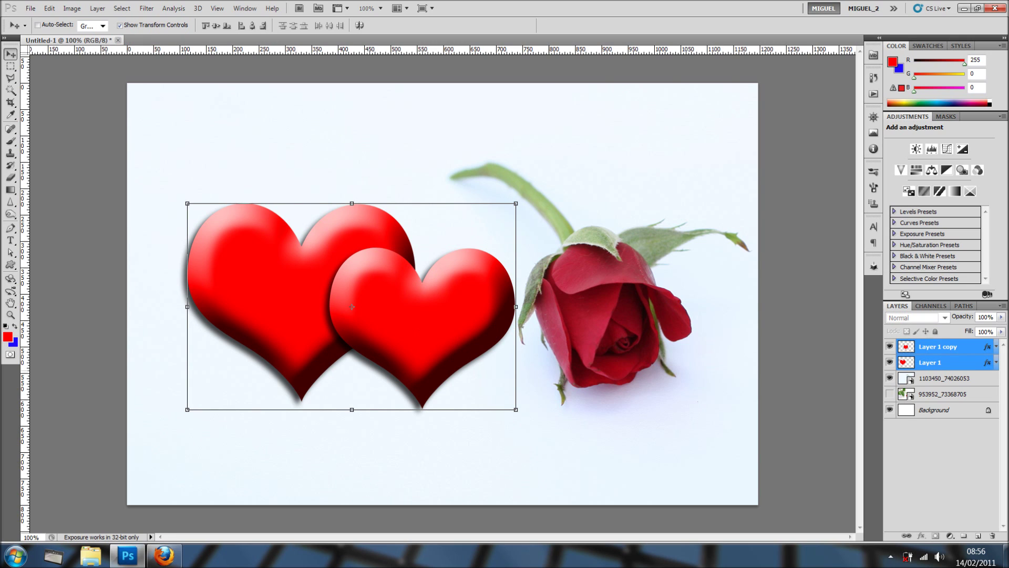
{"action": "left_click_drag", "start_coordinate": [351, 307], "coordinate": [312, 377]}
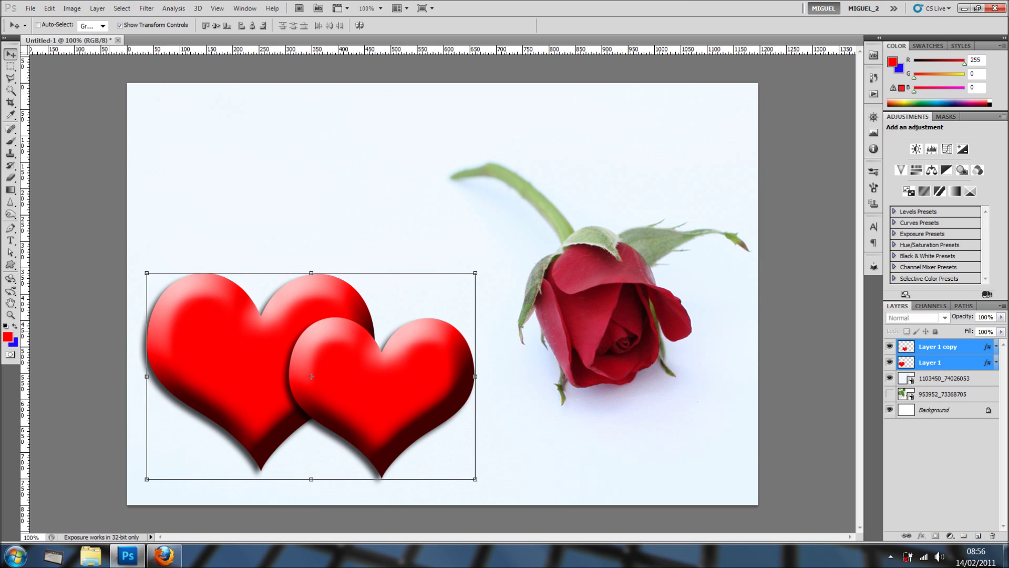
Add the red text "Be my Valentine" across the upper part of the card in Linda's Lament Regular at 131.74 pt
{"action": "key", "text": "t"}
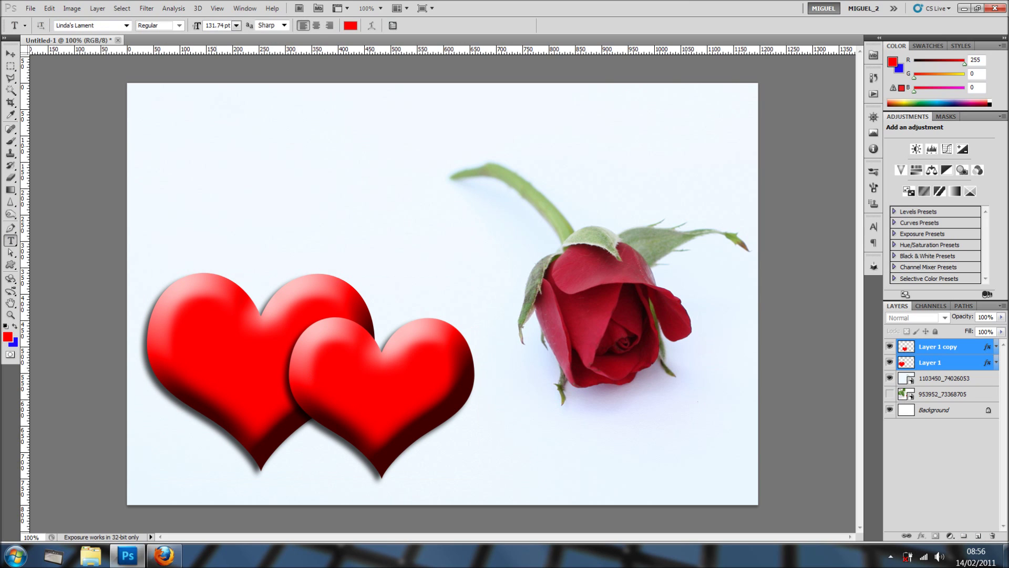
{"action": "left_click", "coordinate": [213, 143]}
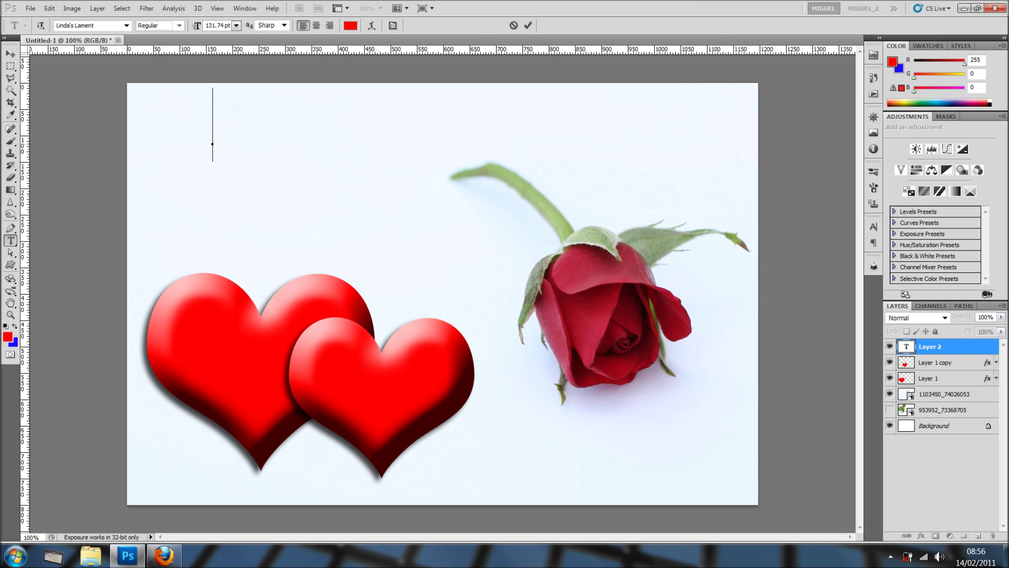
{"action": "type", "text": "Be m"}
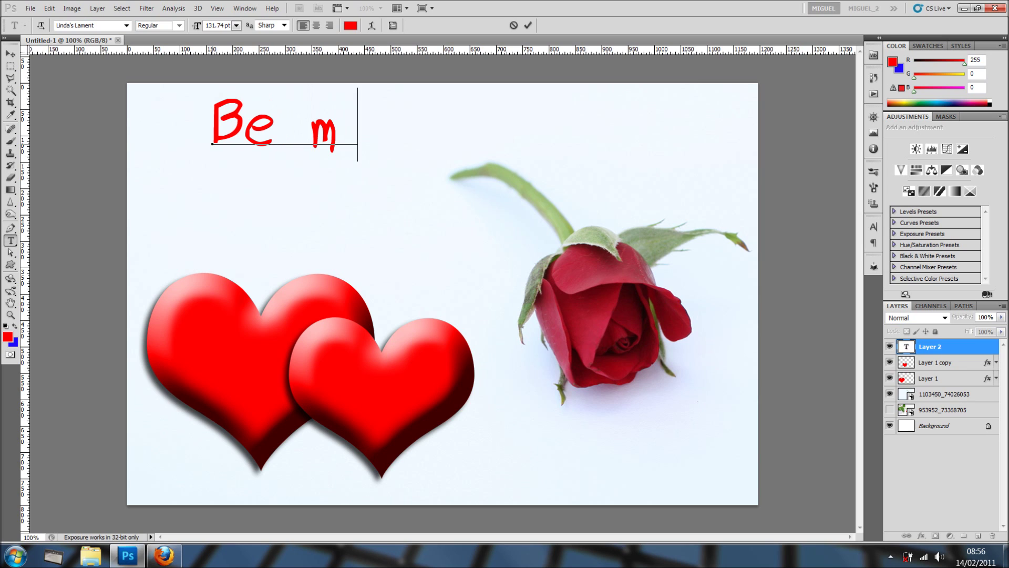
{"action": "type", "text": "y Vale"}
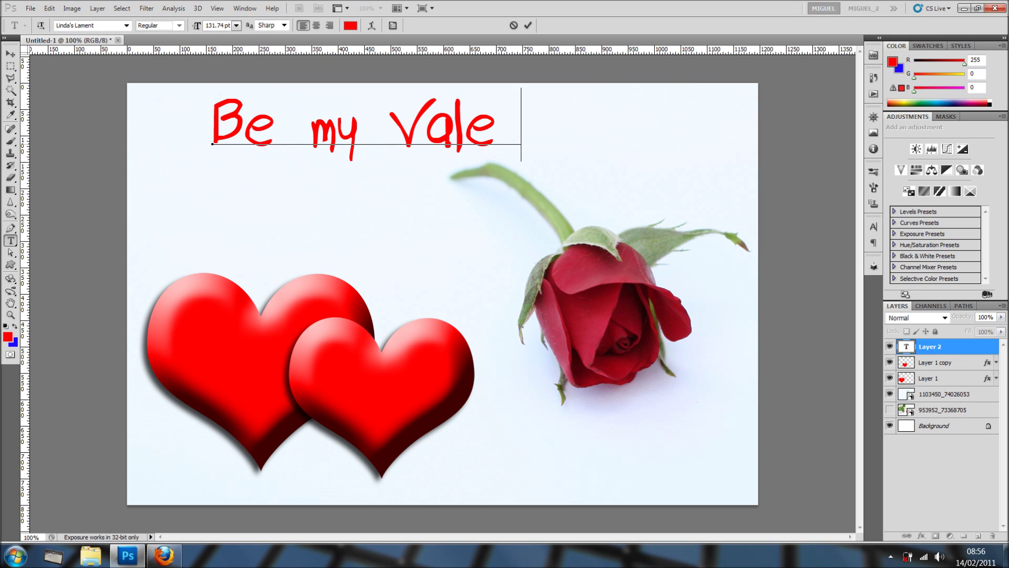
{"action": "type", "text": "ntine"}
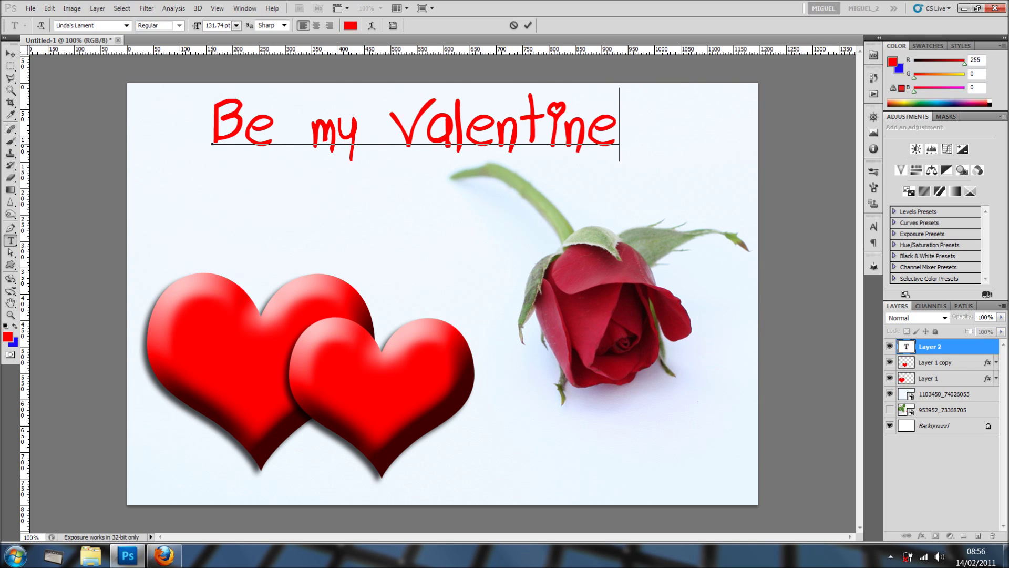
{"action": "key", "text": "ctrl+Return"}
Apply a Drop Shadow to the "Be my Valentine" text with distance 6 px, angle 120° and Use Global Light off
{"action": "left_click", "coordinate": [920, 535]}
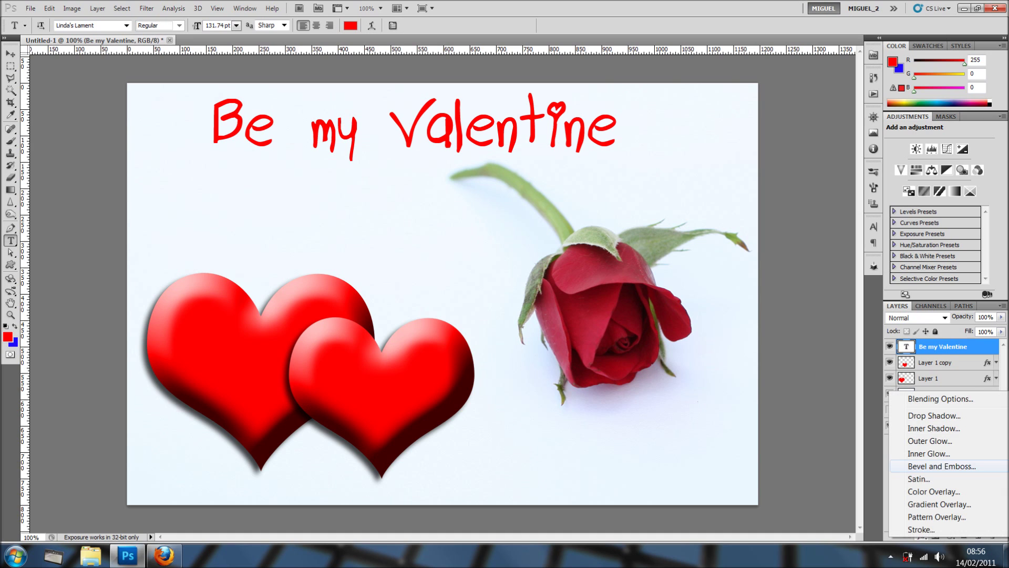
{"action": "left_click", "coordinate": [934, 415]}
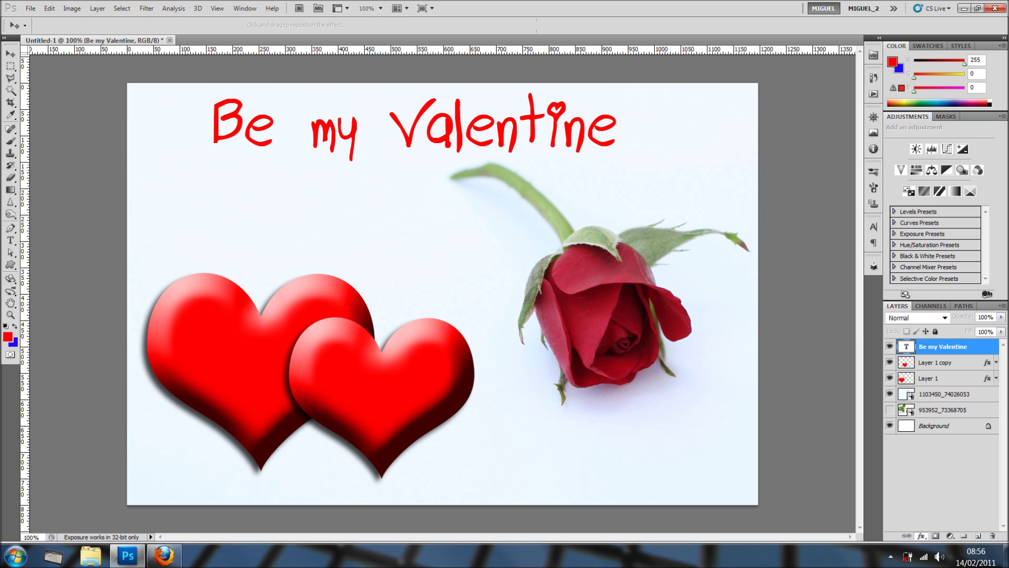
{"action": "left_click_drag", "start_coordinate": [840, 166], "coordinate": [838, 167]}
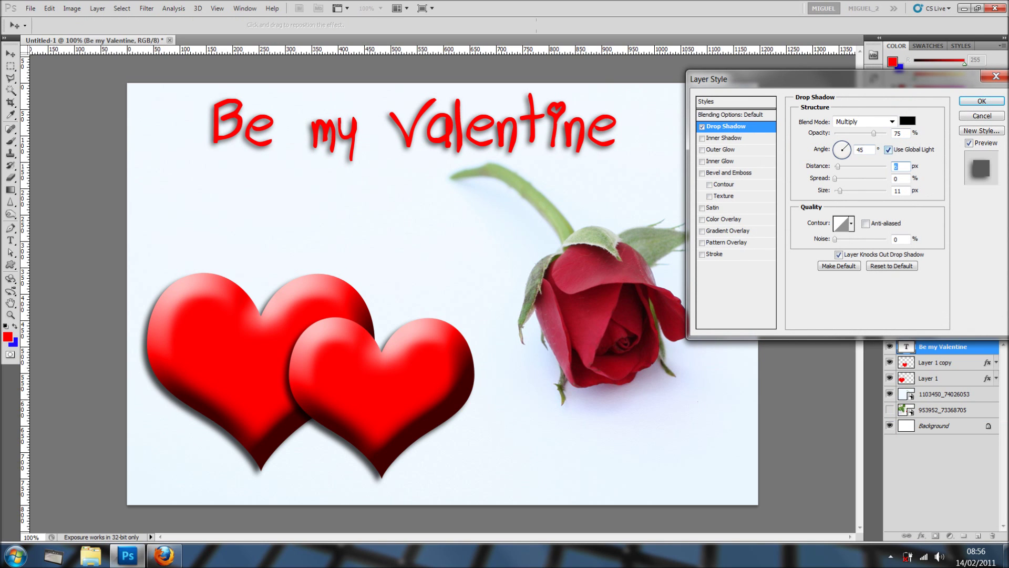
{"action": "left_click", "coordinate": [888, 150]}
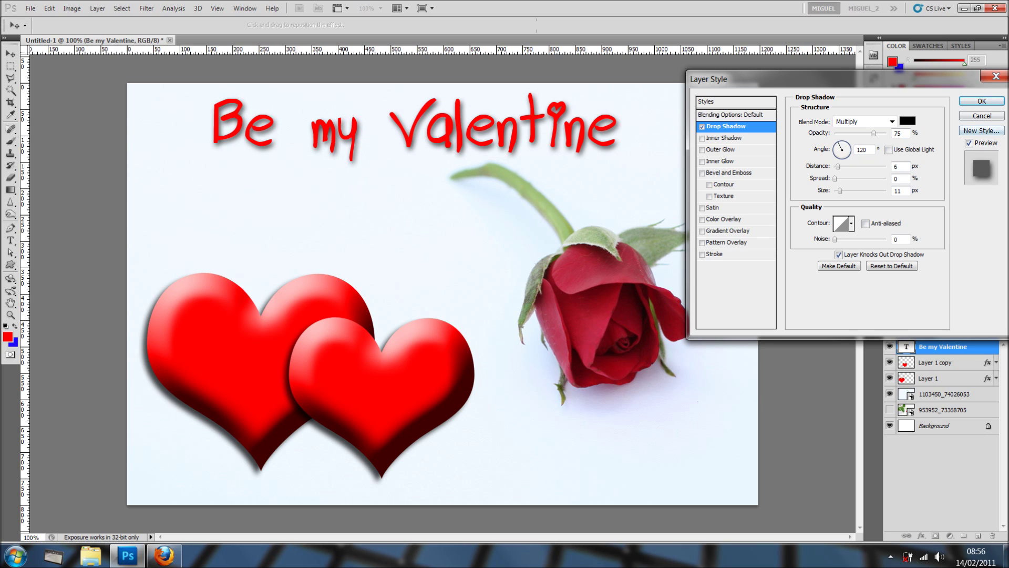
{"action": "key", "text": "Return"}
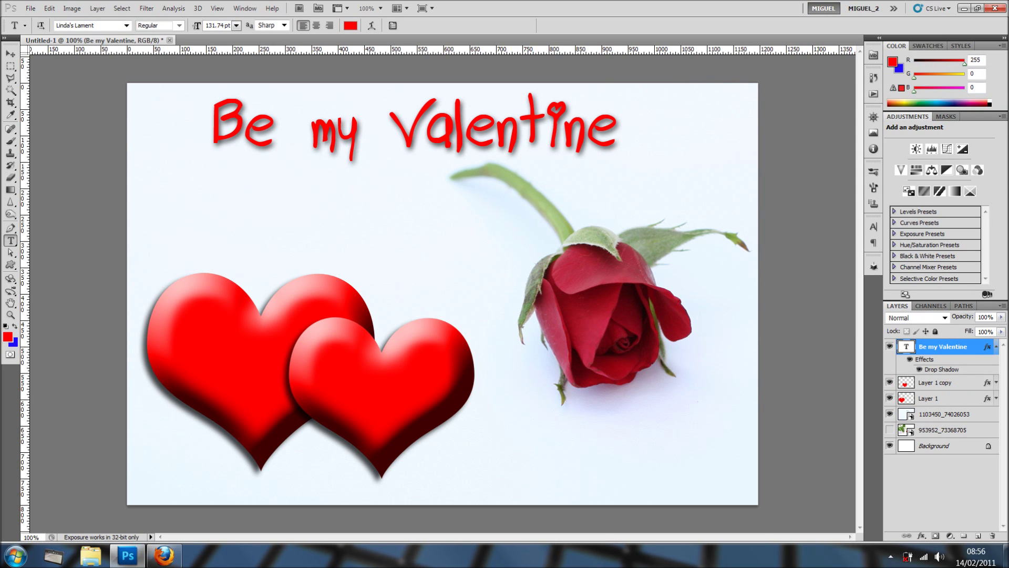
Hide every layer above Background and select the Background layer
{"action": "left_click_drag", "start_coordinate": [890, 346], "coordinate": [889, 414]}
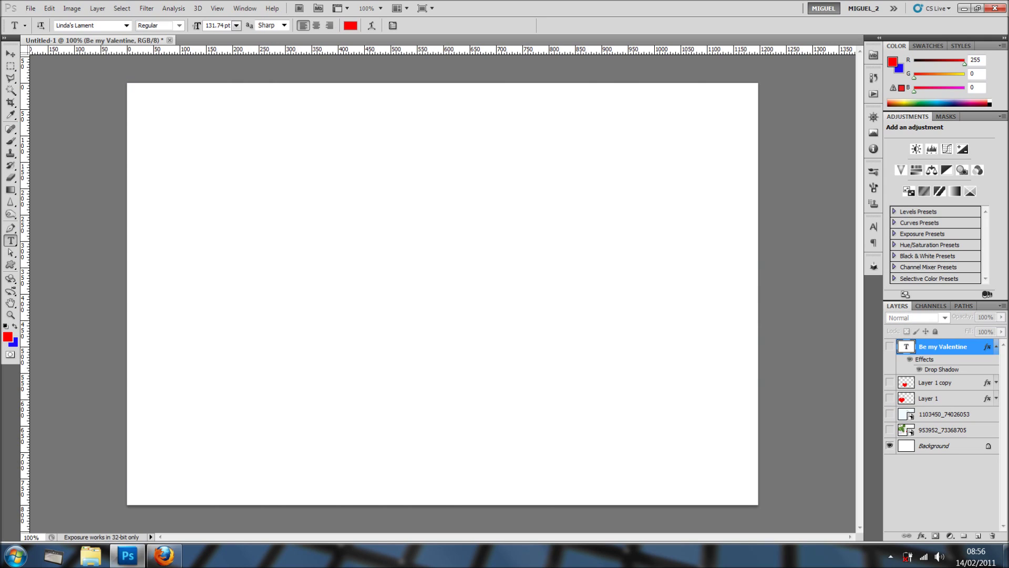
{"action": "left_click", "coordinate": [934, 445]}
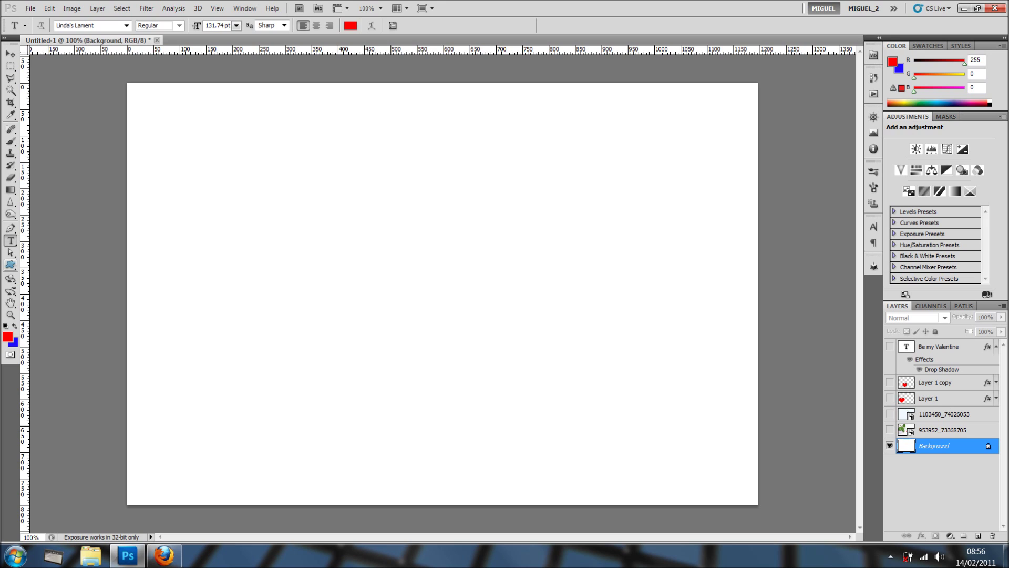
Create a new layer directly above Background and draw a large red custom heart shape near the middle of the canvas
{"action": "left_click", "coordinate": [11, 264]}
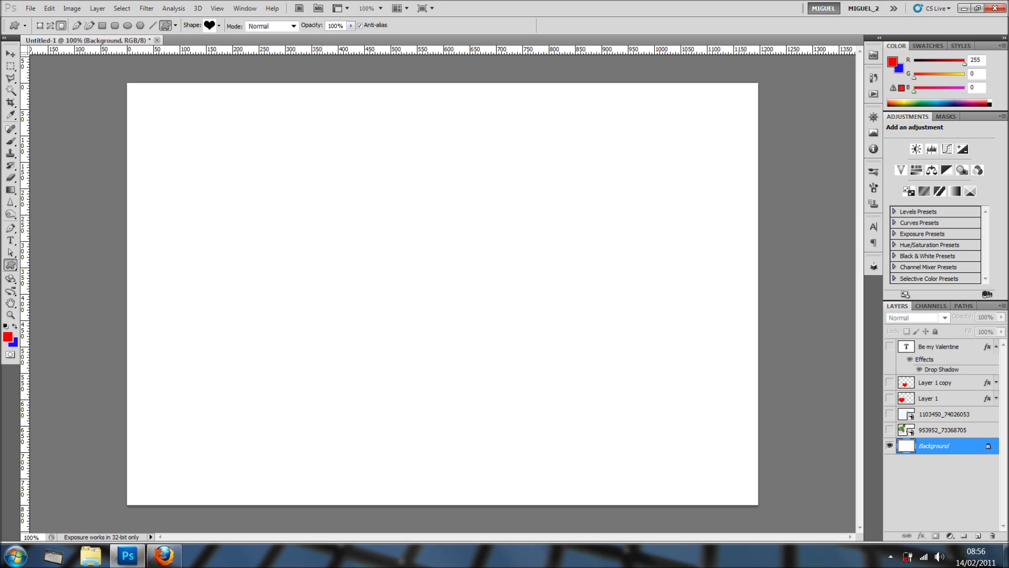
{"action": "left_click_drag", "start_coordinate": [318, 192], "coordinate": [547, 392]}
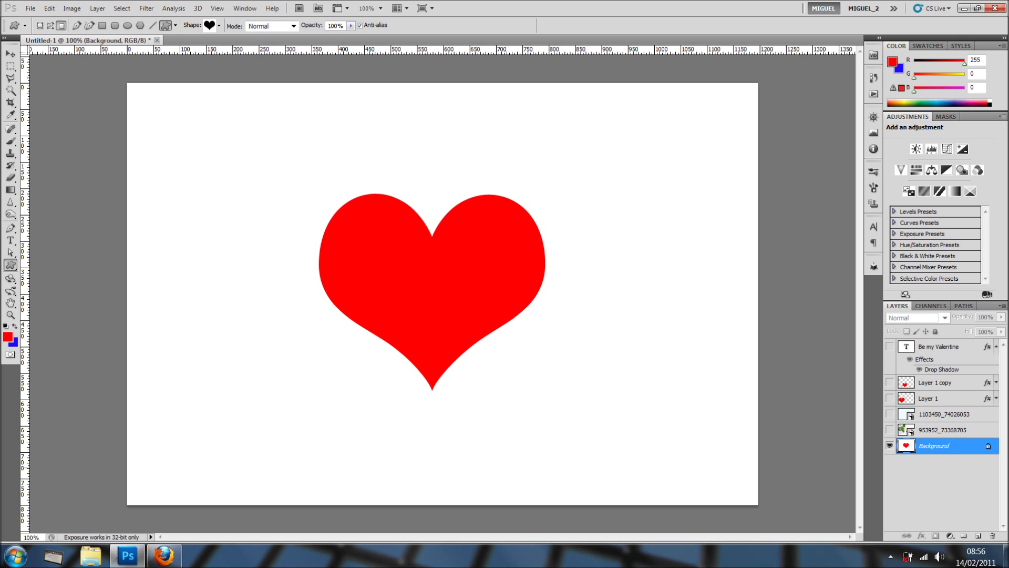
{"action": "key", "text": "ctrl+z"}
{"action": "left_click", "coordinate": [940, 446]}
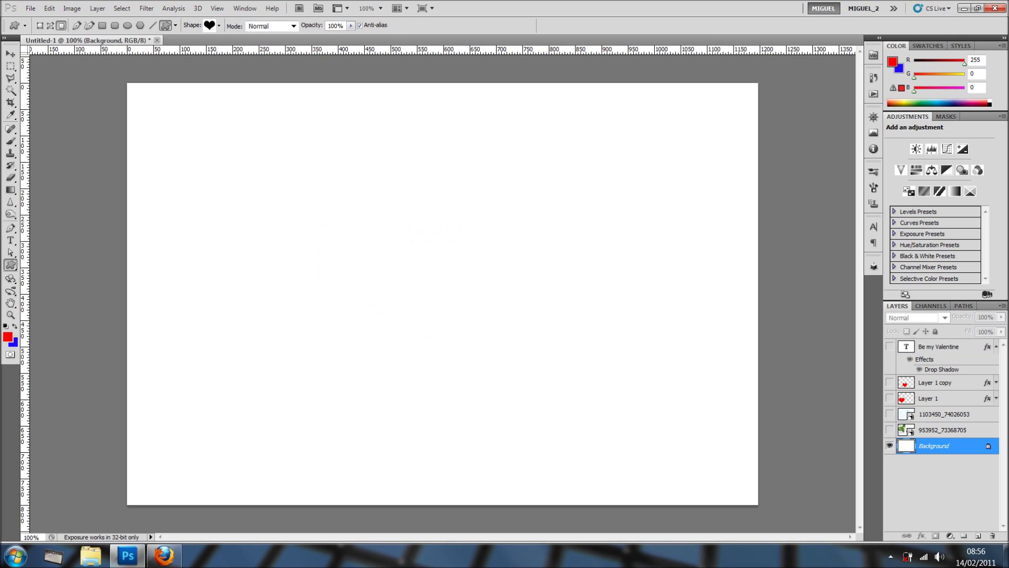
{"action": "left_click", "coordinate": [978, 535]}
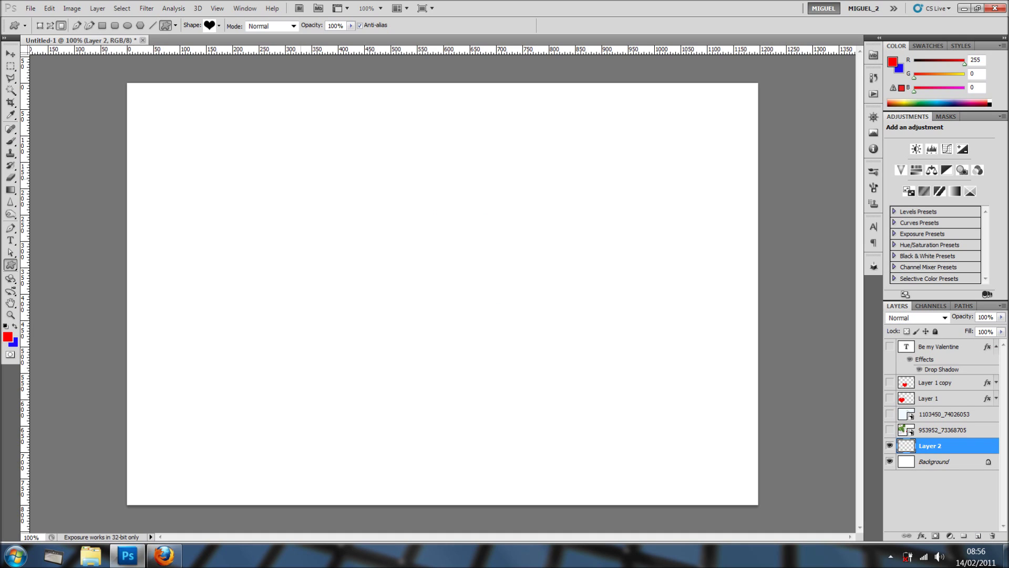
{"action": "left_click_drag", "start_coordinate": [300, 179], "coordinate": [555, 401]}
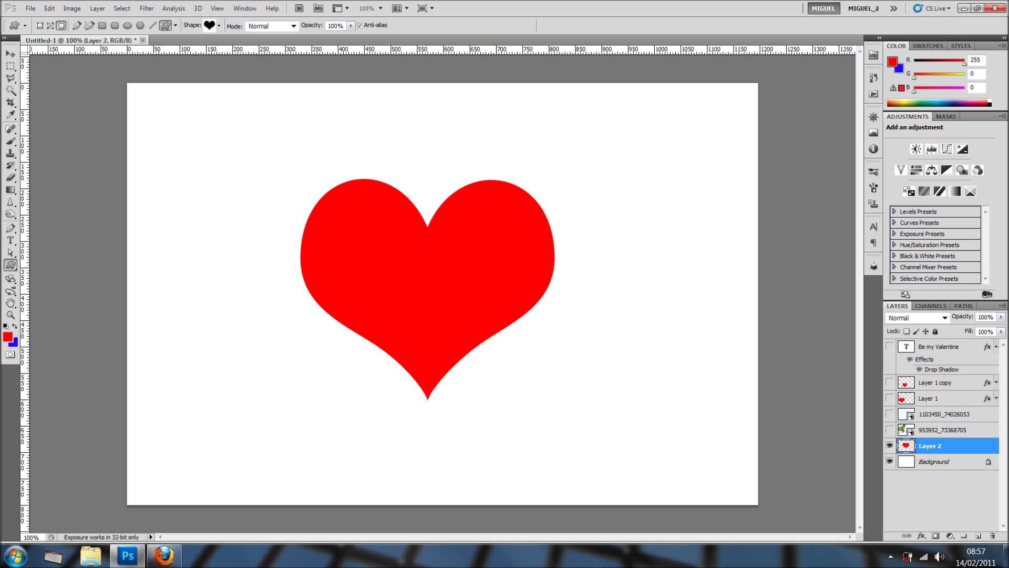
Load the new heart layer's outline as a selection and start a Repoussé 3D object from the current selection
{"action": "left_click", "coordinate": [905, 446], "text": "ctrl"}
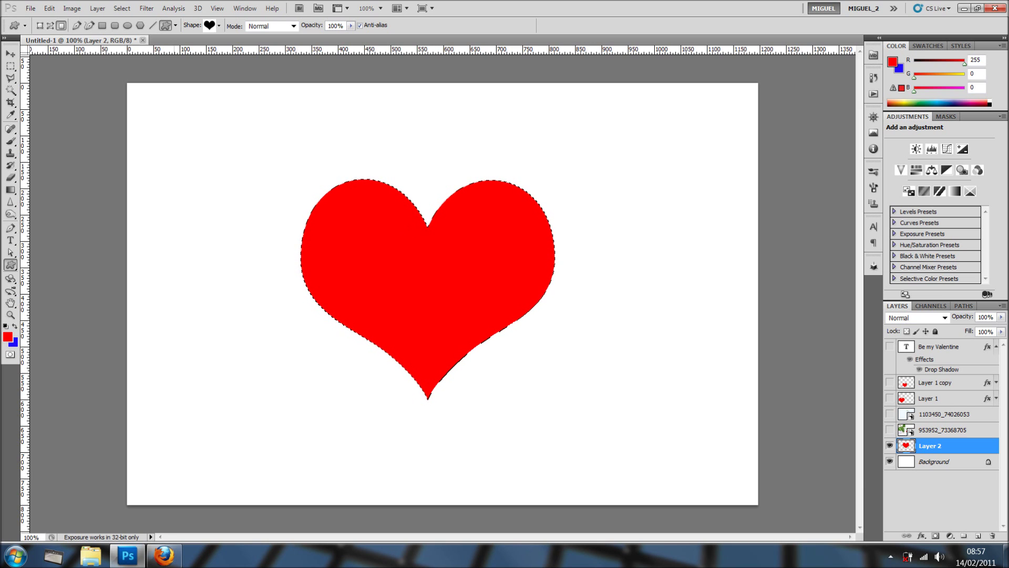
{"action": "left_click", "coordinate": [198, 9]}
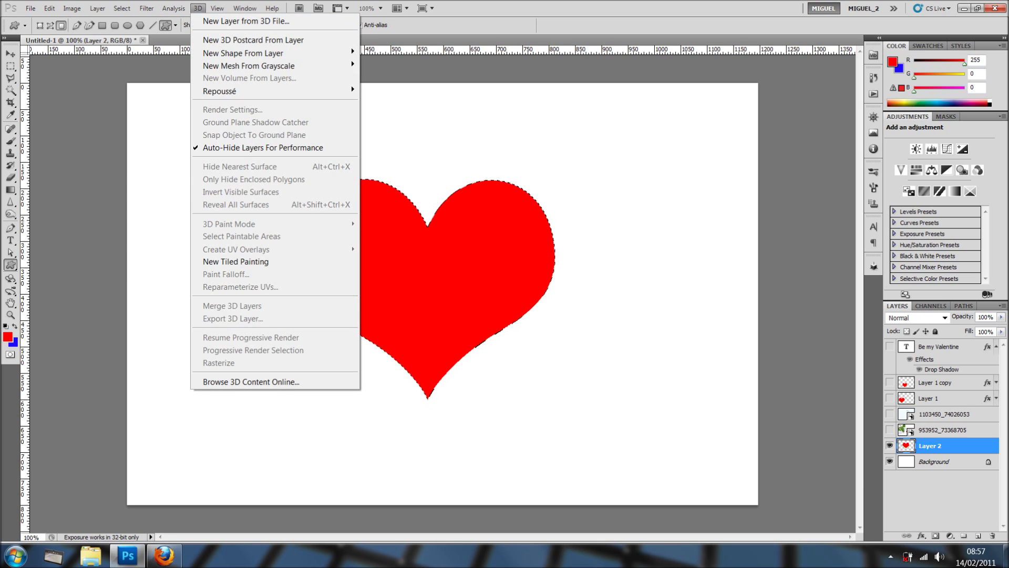
{"action": "mouse_move", "coordinate": [220, 91]}
{"action": "key", "text": "Right"}
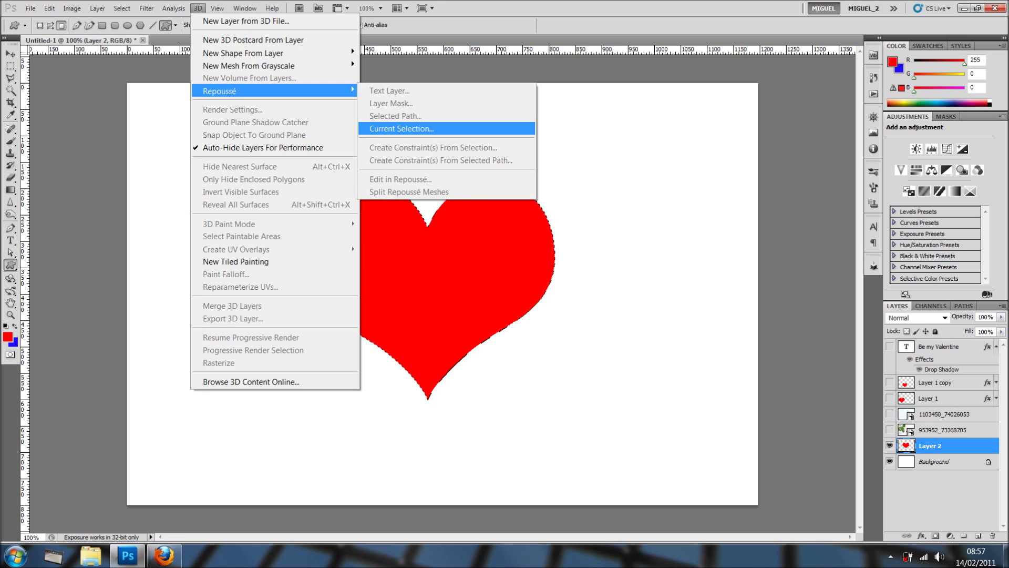
{"action": "key", "text": "Return"}
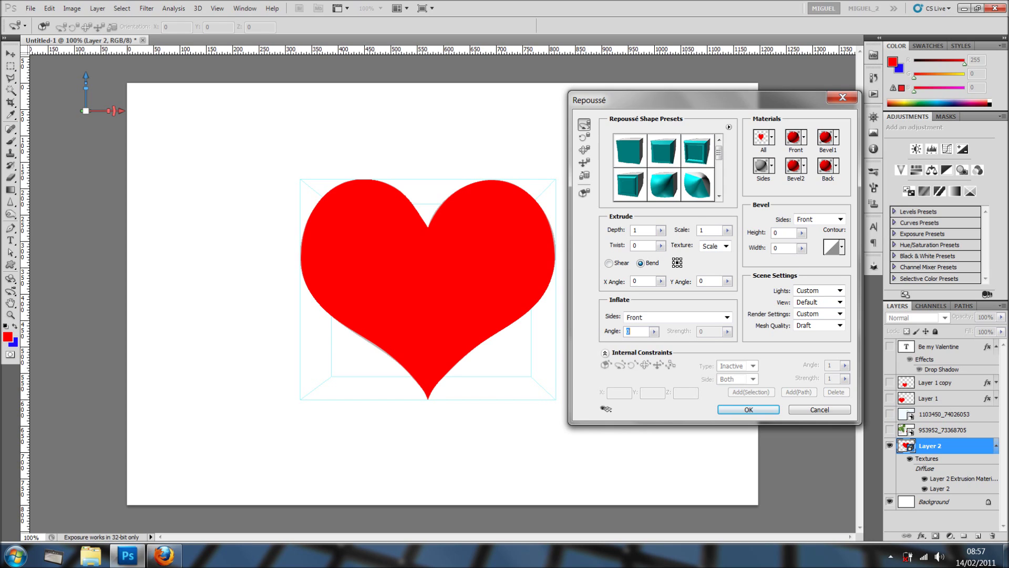
Apply the Repoussé preset inflating front and back at angle 90, strength 0.15 and depth 0, with Mesh Quality set to Best
{"action": "left_click", "coordinate": [697, 184]}
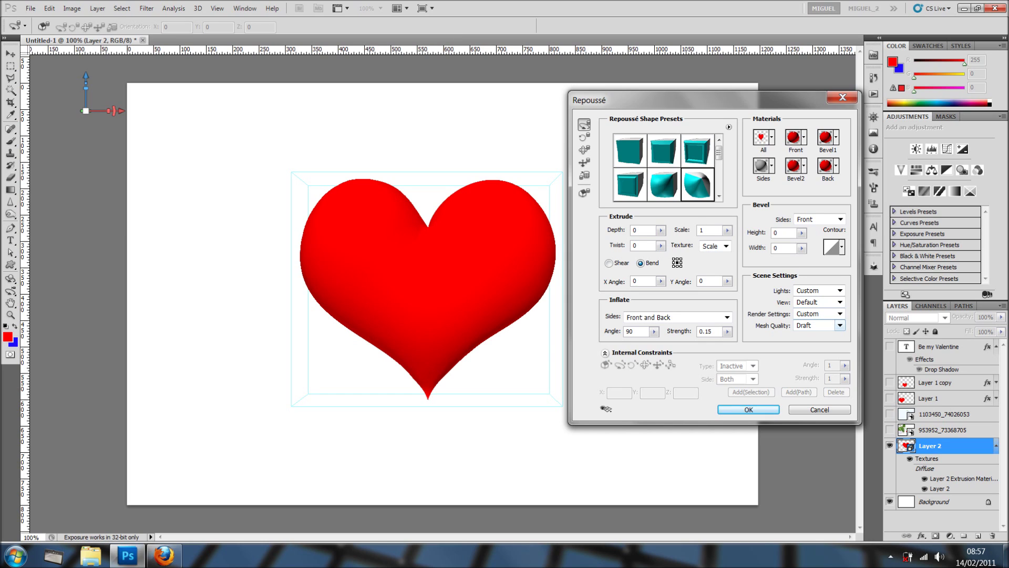
{"action": "left_click", "coordinate": [839, 326]}
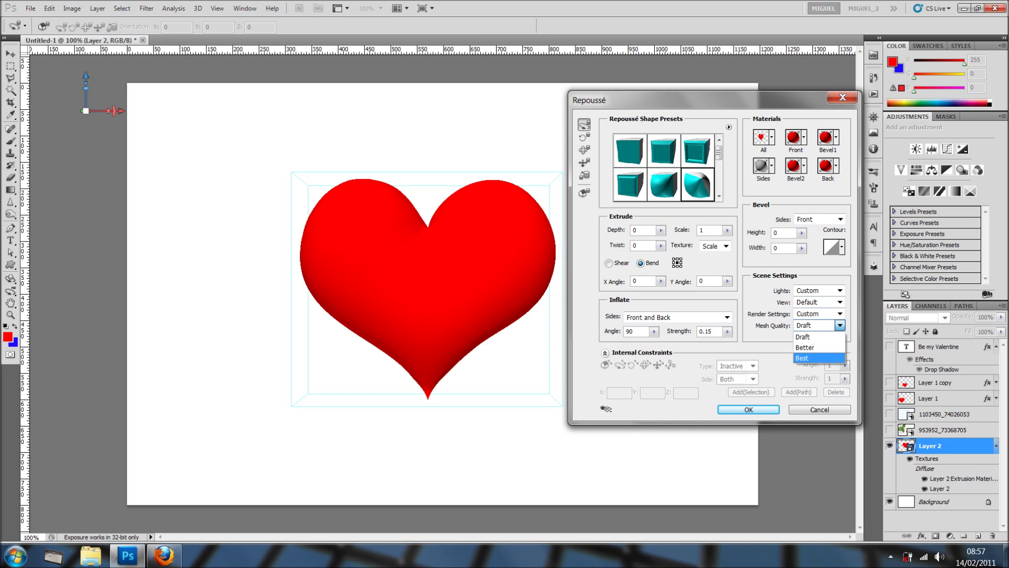
{"action": "left_click", "coordinate": [802, 358]}
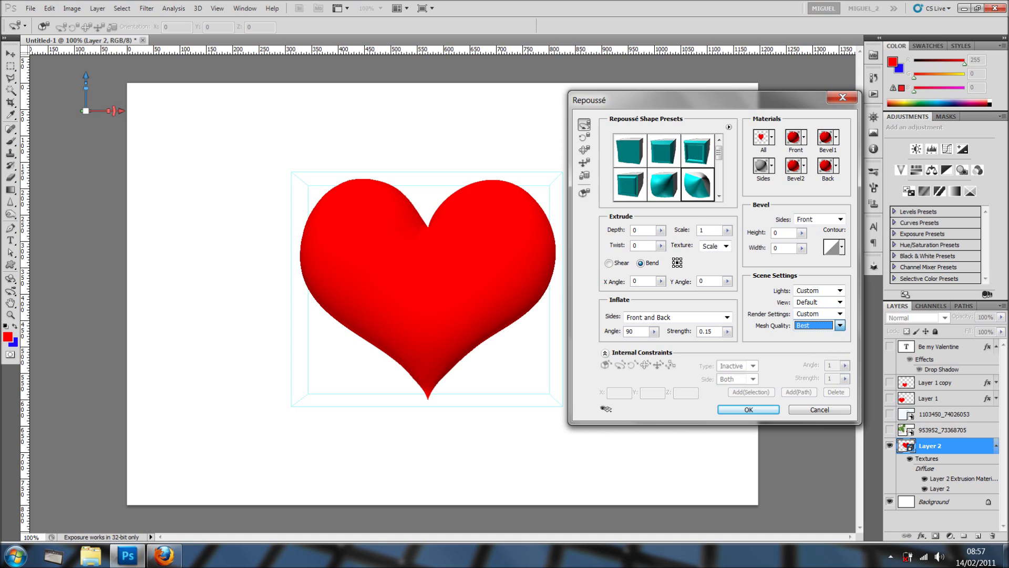
{"action": "key", "text": "Return"}
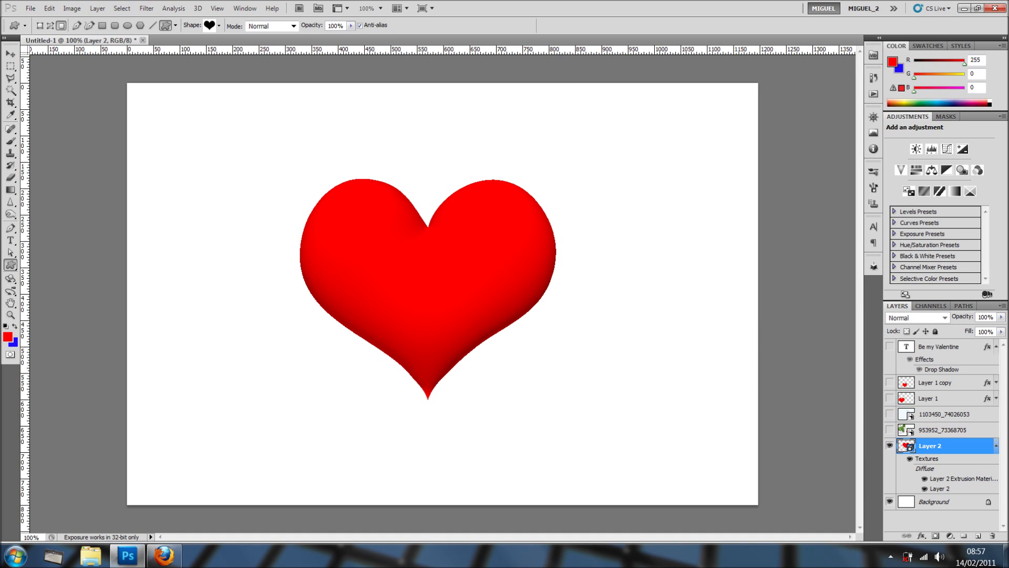
Display the 3D scene settings for the inflated heart
{"action": "left_click", "coordinate": [245, 7]}
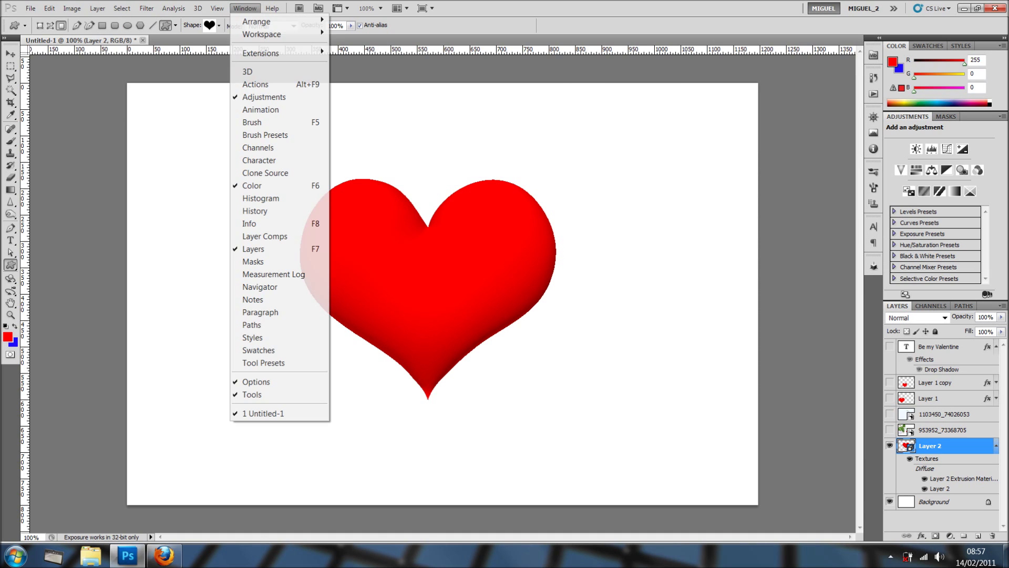
{"action": "left_click", "coordinate": [247, 71]}
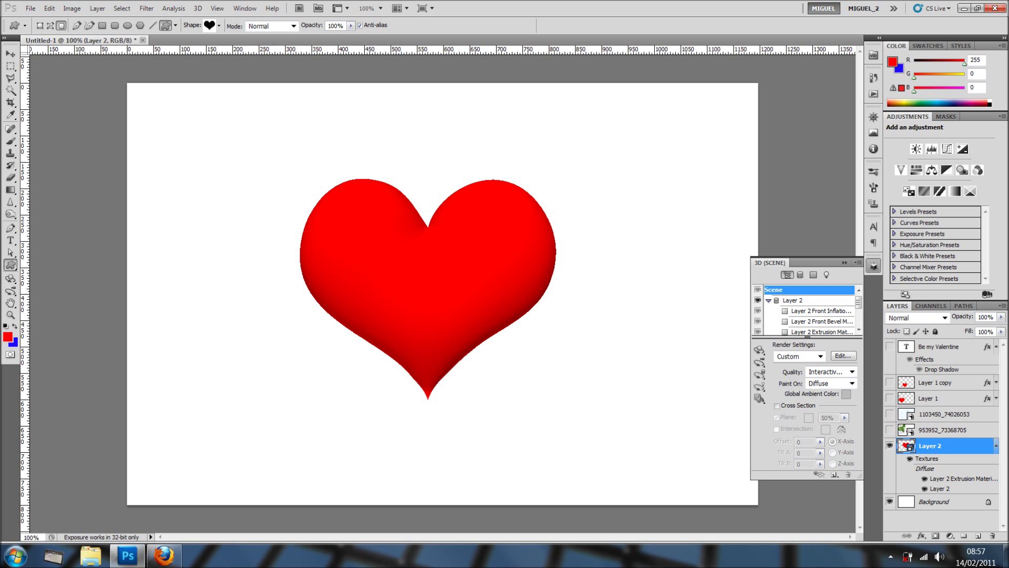
Rotate the 3D heart to expose its side edge and return it to the default orientation
{"action": "key", "text": "k"}
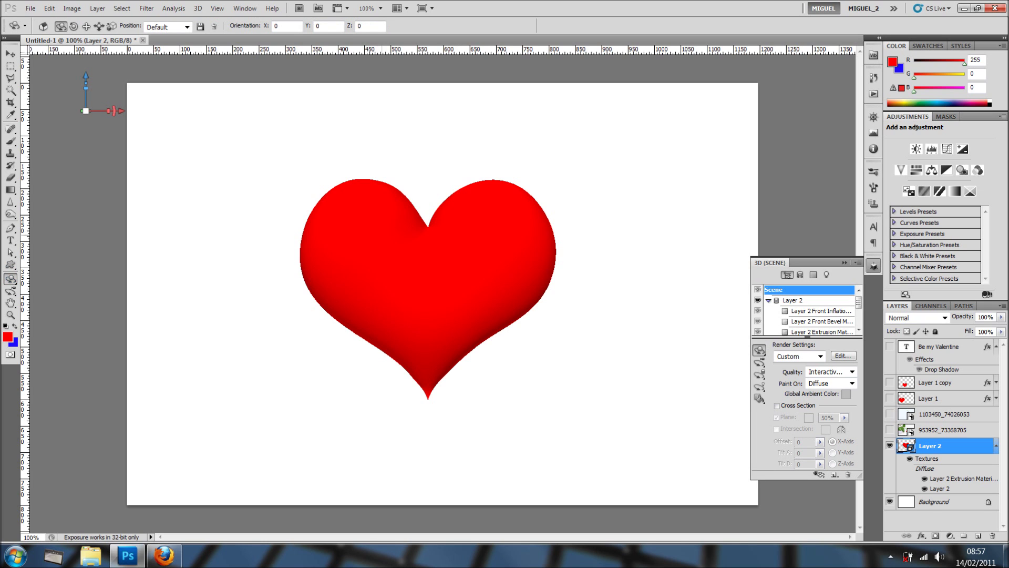
{"action": "left_click_drag", "start_coordinate": [368, 251], "coordinate": [502, 275]}
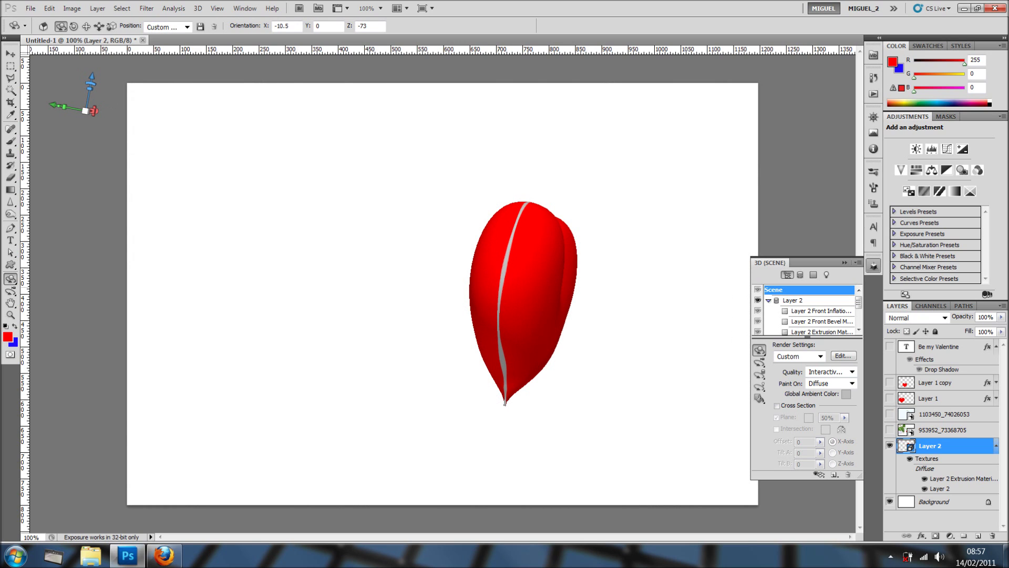
{"action": "key", "text": "ctrl+z"}
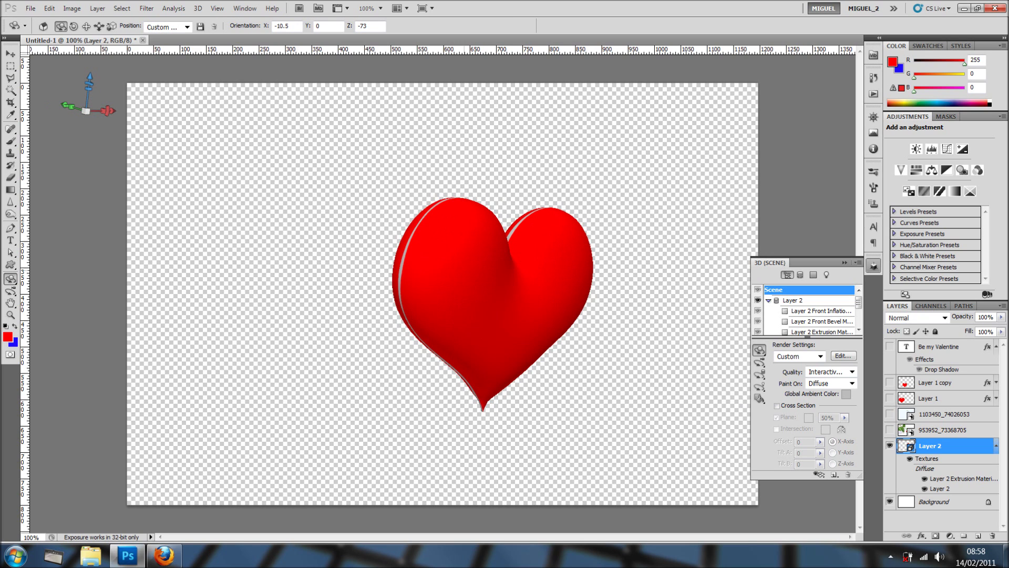
{"action": "left_click", "coordinate": [44, 26]}
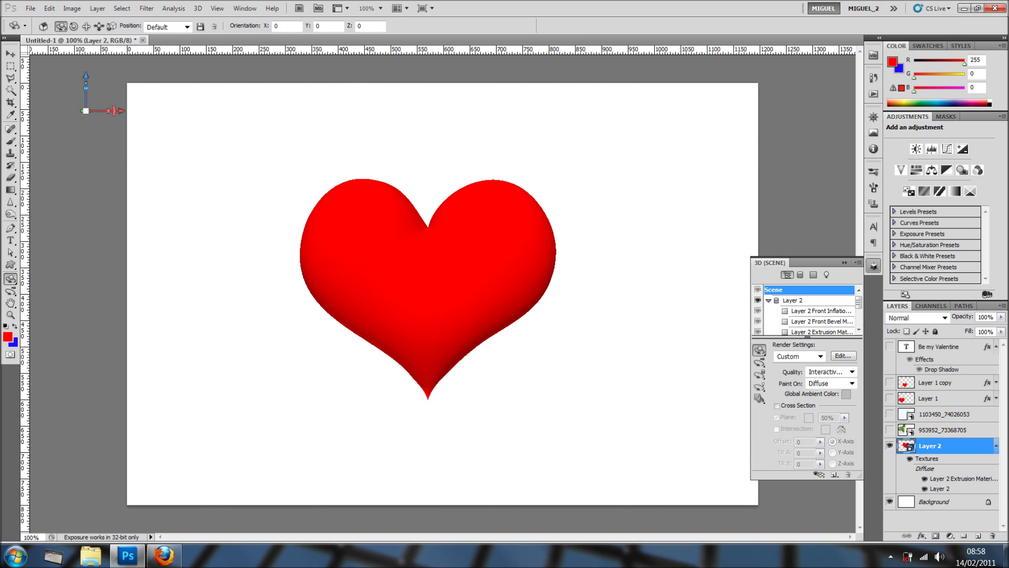
Set the diffuse color of the heart's Front Inflation material to pure red, ff0000
{"action": "left_click", "coordinate": [821, 310]}
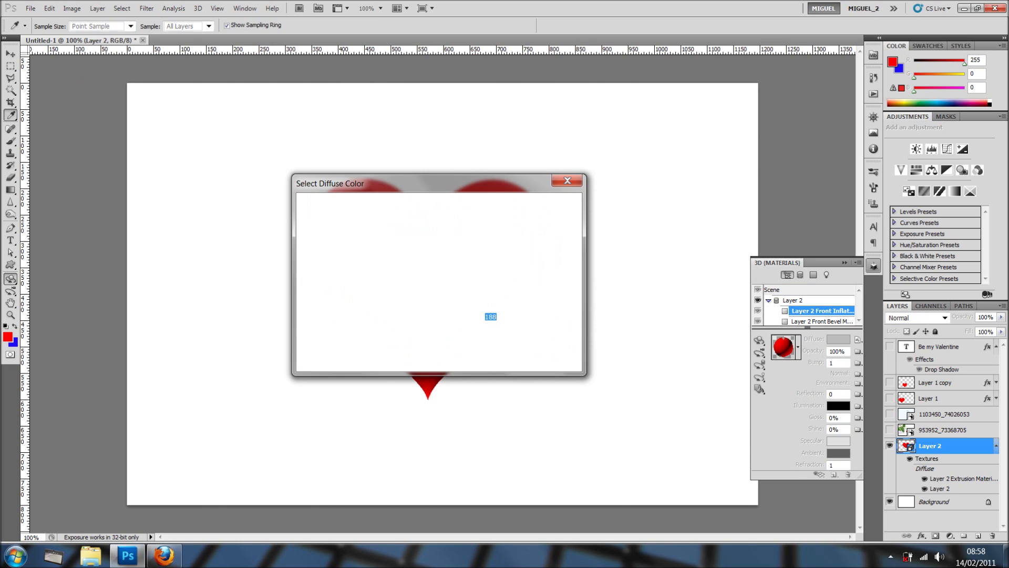
{"action": "left_click_drag", "start_coordinate": [449, 215], "coordinate": [438, 210]}
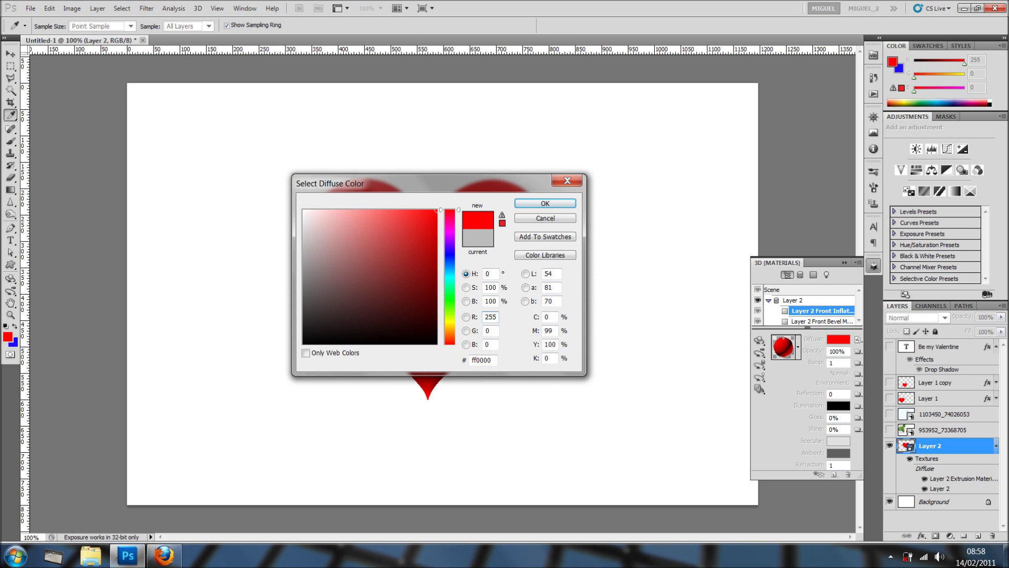
{"action": "key", "text": "Return"}
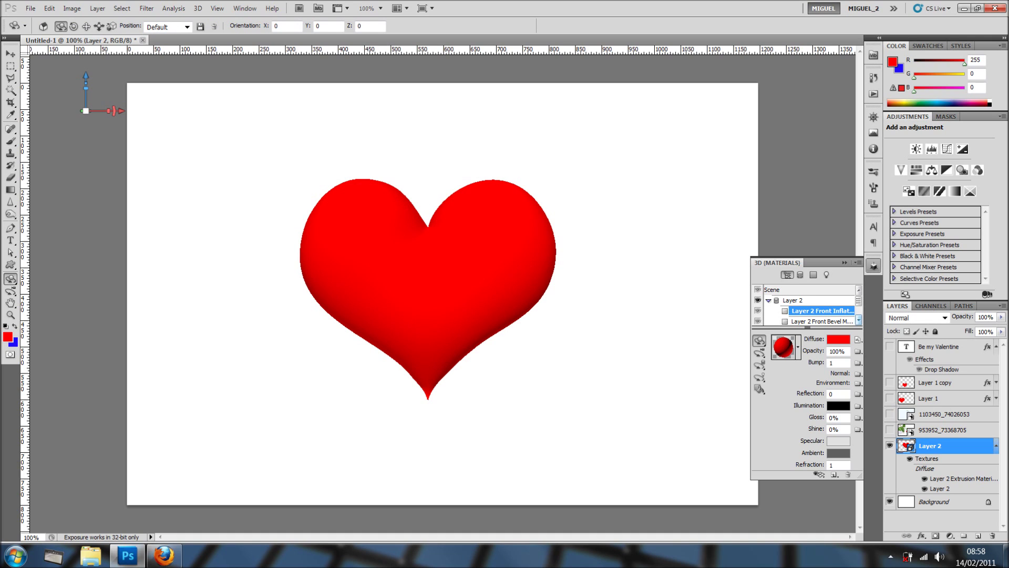
Set the diffuse color of the heart's Front Bevel material to pure red, ff0000
{"action": "left_click", "coordinate": [859, 320]}
{"action": "left_click", "coordinate": [822, 311]}
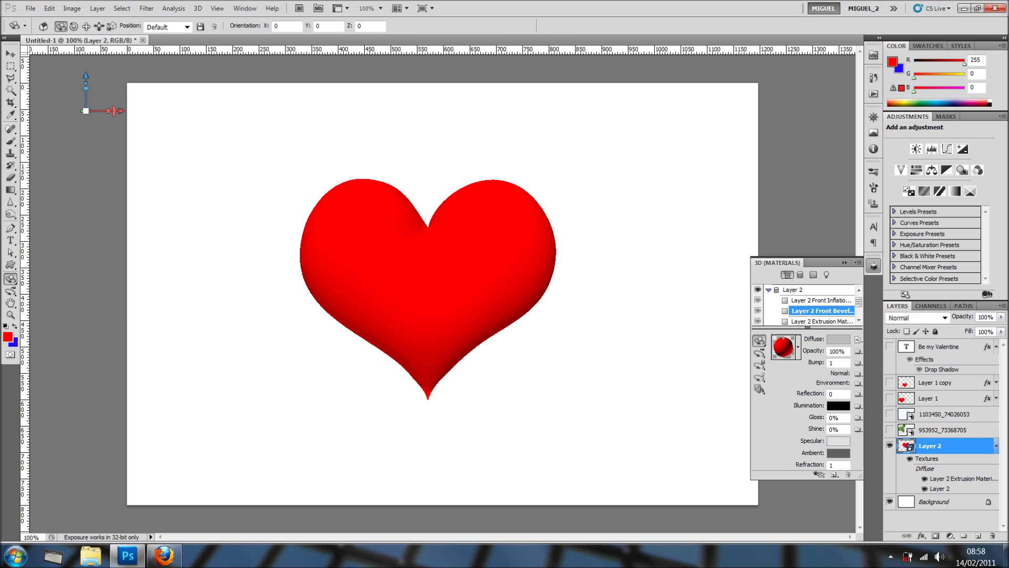
{"action": "left_click", "coordinate": [838, 340]}
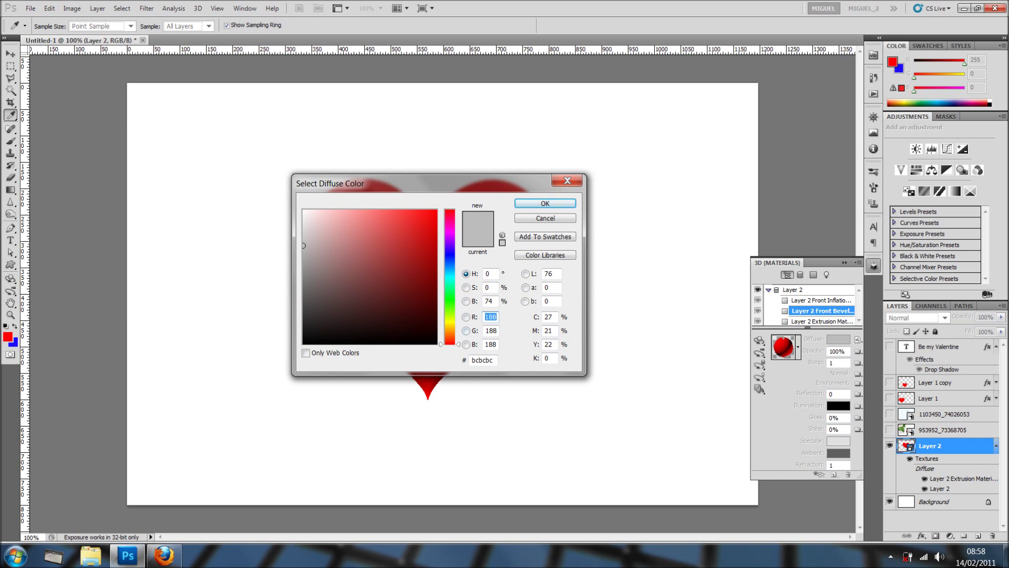
{"action": "left_click_drag", "start_coordinate": [450, 343], "coordinate": [450, 209]}
{"action": "left_click", "coordinate": [436, 209]}
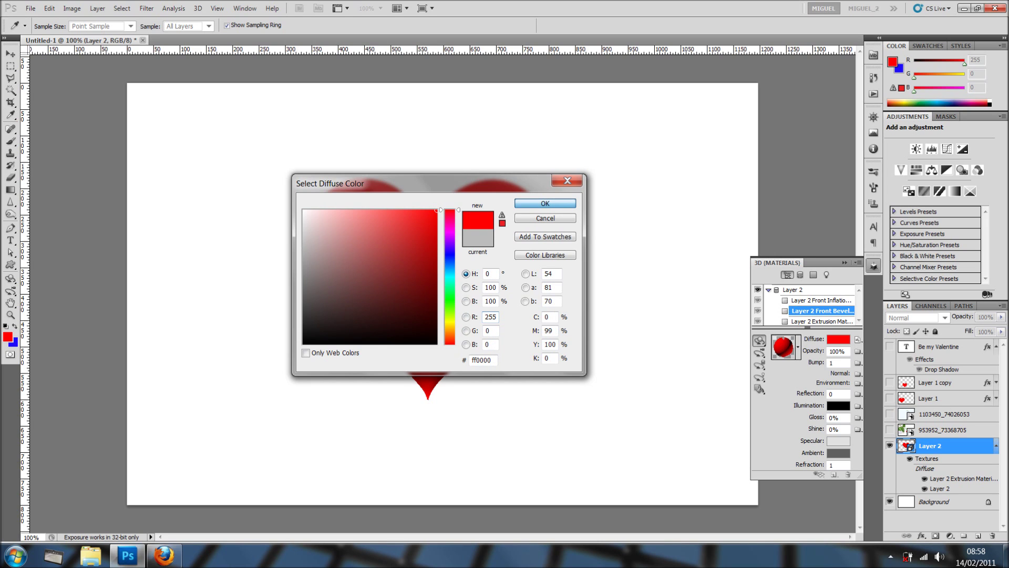
{"action": "key", "text": "Return"}
Set the diffuse color of the heart's Extrusion material to pure red, ff0000
{"action": "left_click", "coordinate": [859, 320]}
{"action": "left_click", "coordinate": [859, 320]}
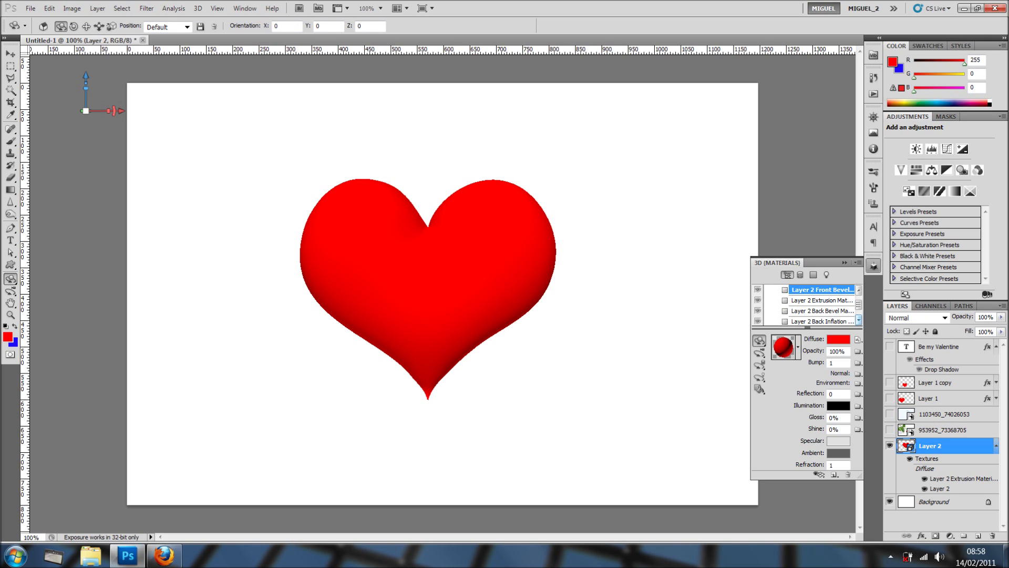
{"action": "left_click", "coordinate": [820, 300]}
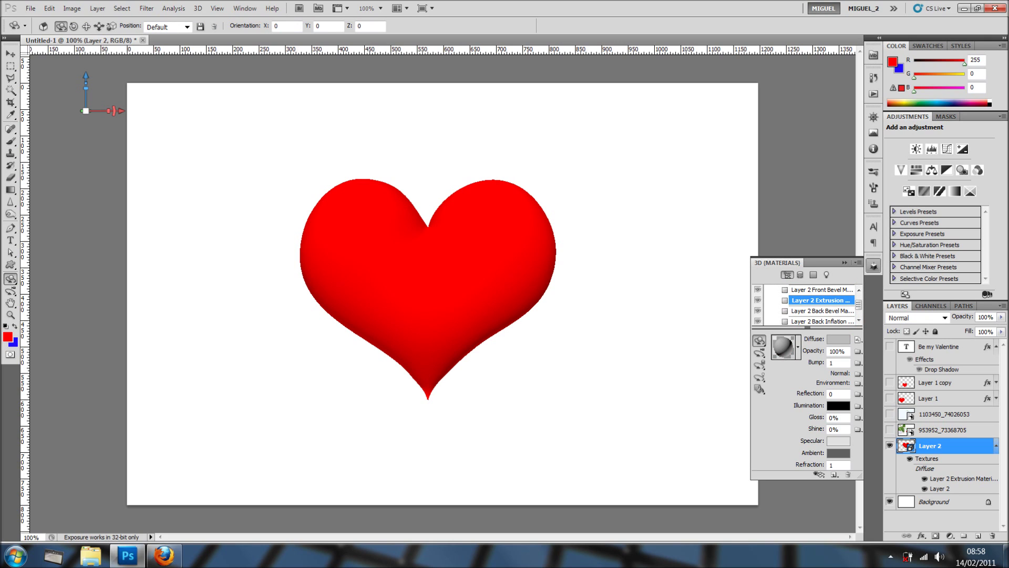
{"action": "left_click", "coordinate": [838, 339]}
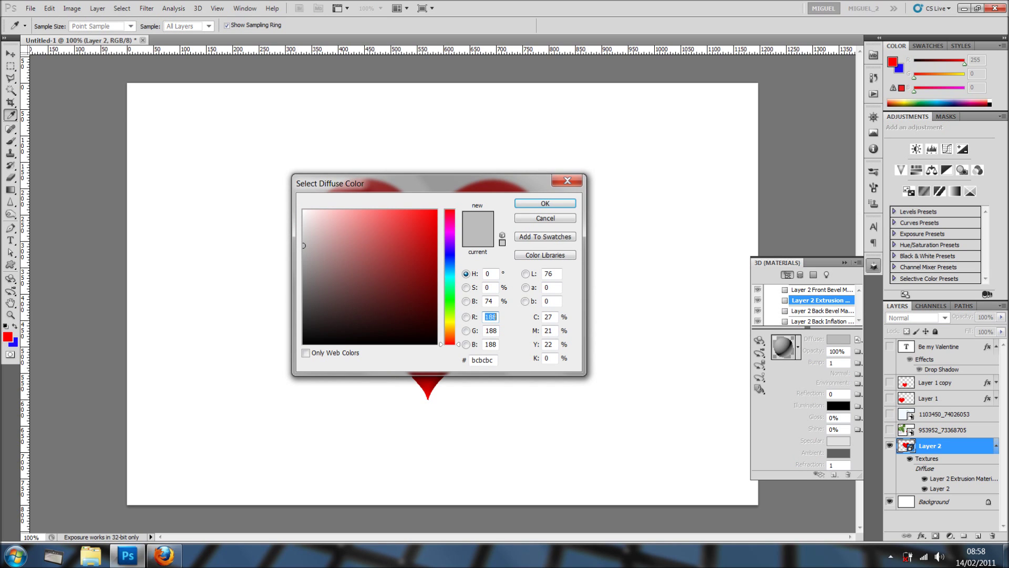
{"action": "left_click", "coordinate": [449, 212]}
{"action": "left_click_drag", "start_coordinate": [428, 213], "coordinate": [437, 210]}
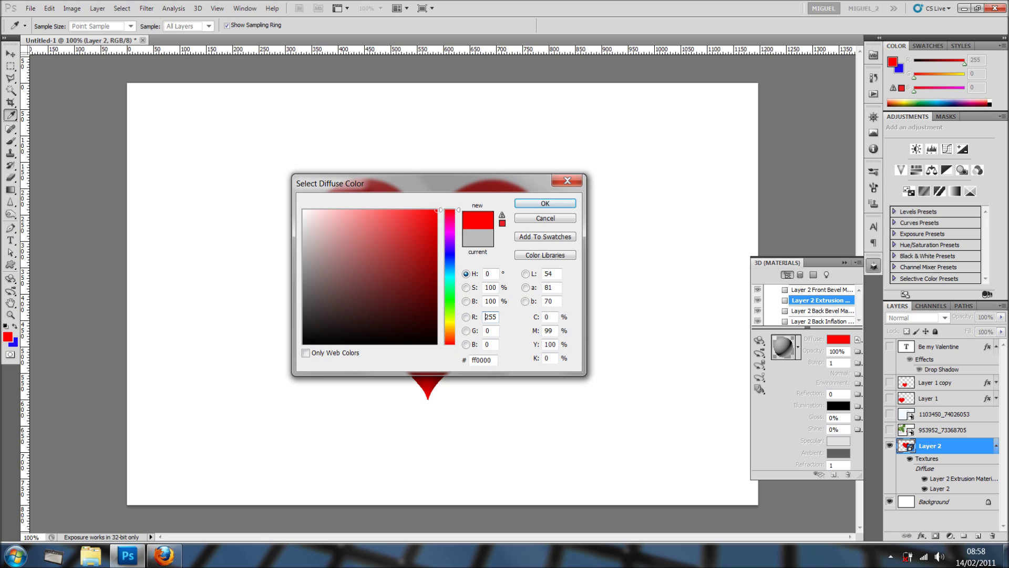
{"action": "key", "text": "Return"}
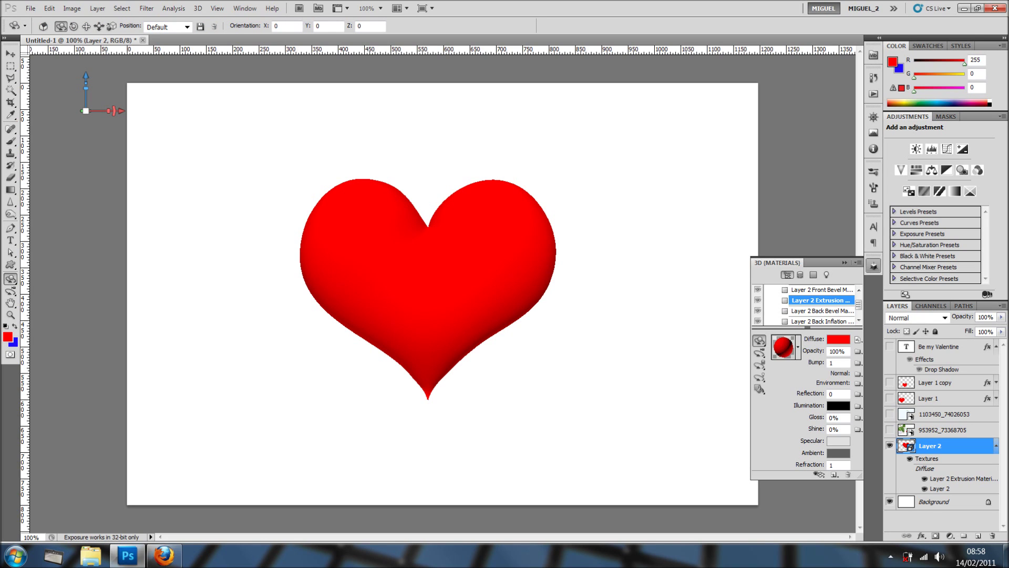
Set the diffuse color of the heart's Back Bevel material to pure red, ff0000
{"action": "left_click", "coordinate": [822, 310]}
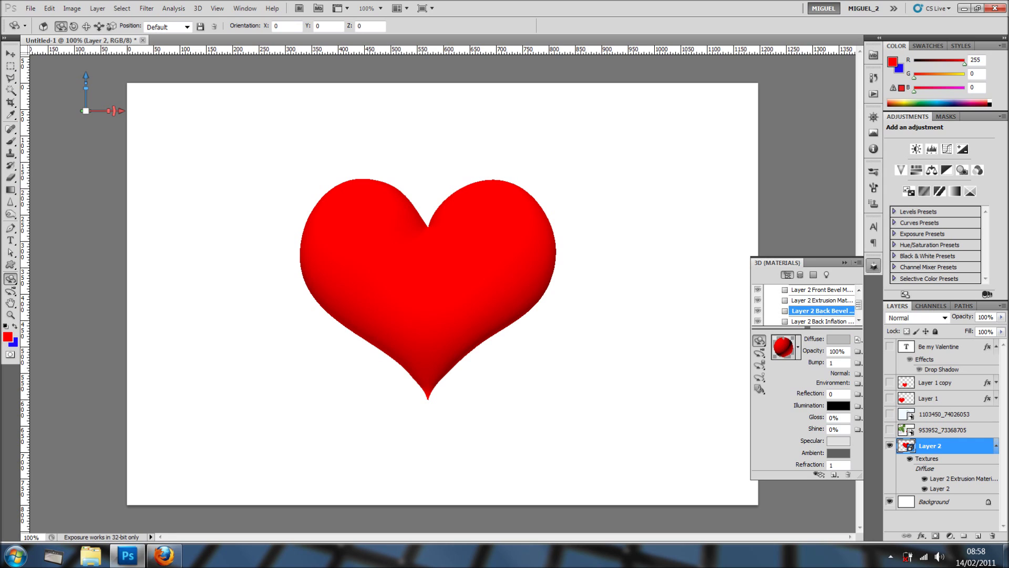
{"action": "left_click", "coordinate": [838, 338]}
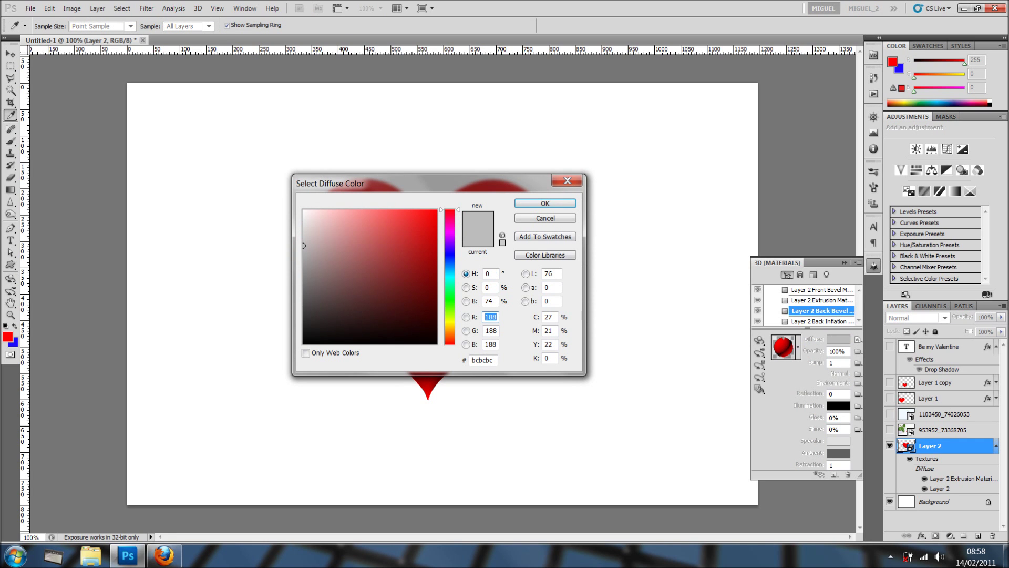
{"action": "left_click_drag", "start_coordinate": [432, 212], "coordinate": [439, 208]}
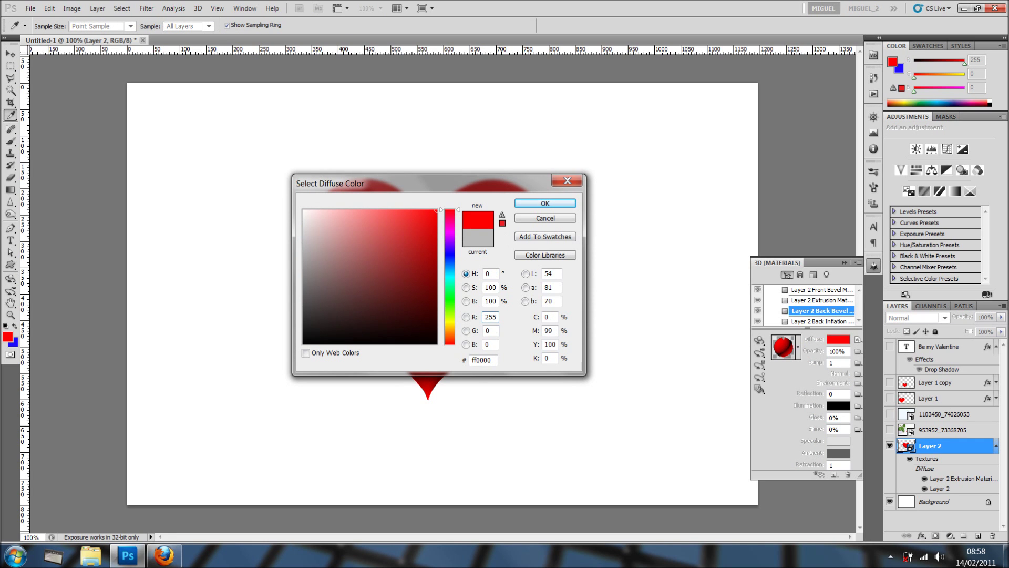
{"action": "left_click", "coordinate": [545, 203]}
{"action": "key", "text": "Return"}
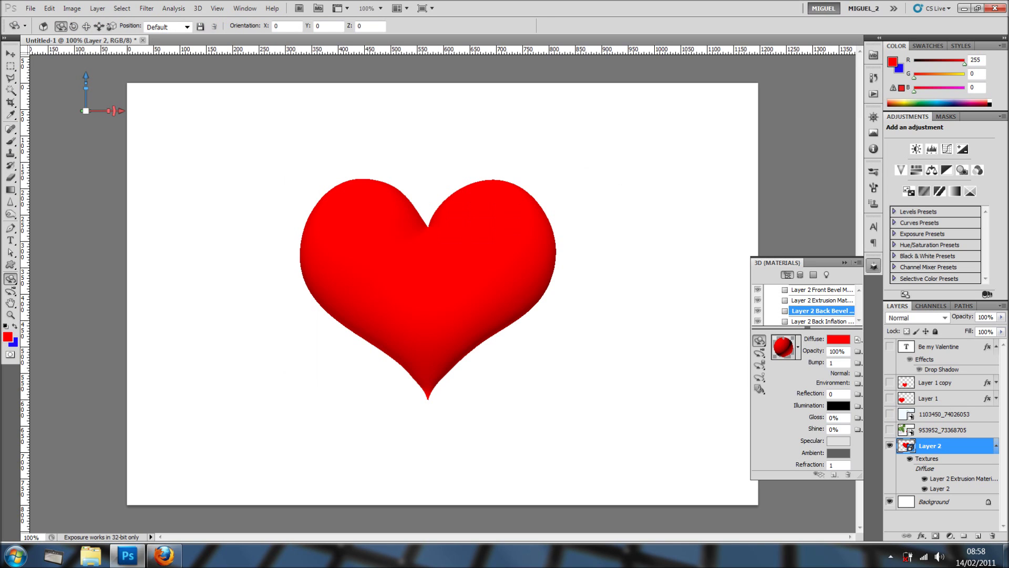
Set the diffuse color of the heart's Back Inflation material to ff0000 and collapse the 3D materials settings
{"action": "scroll", "coordinate": [820, 305], "scroll_direction": "down", "scroll_amount": 1}
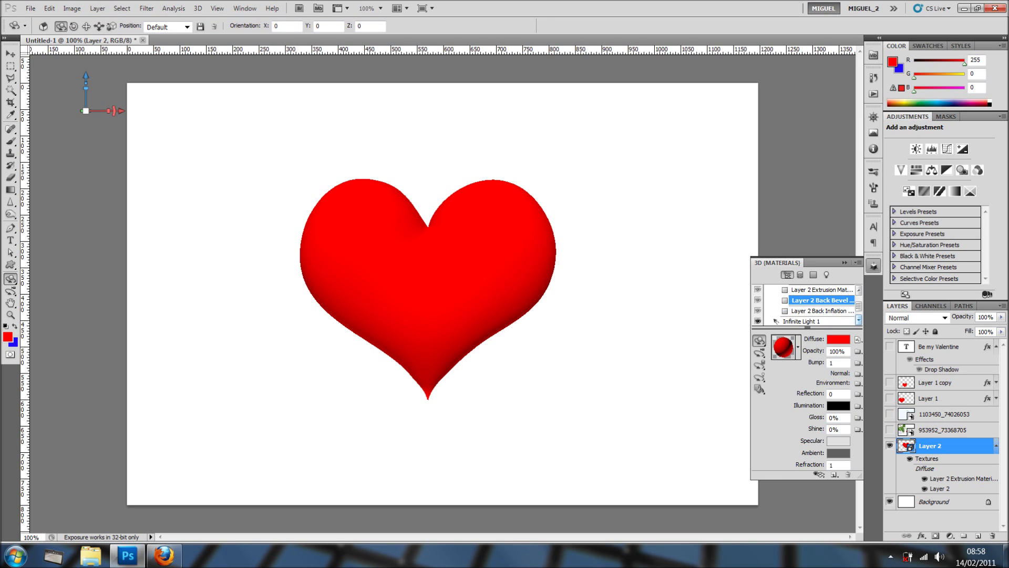
{"action": "left_click", "coordinate": [822, 310]}
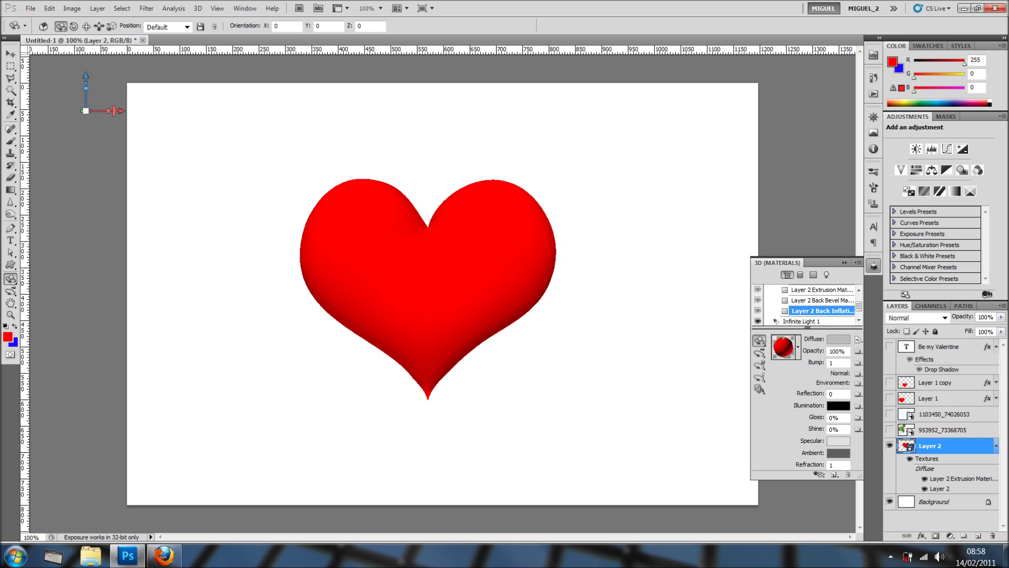
{"action": "left_click", "coordinate": [838, 340]}
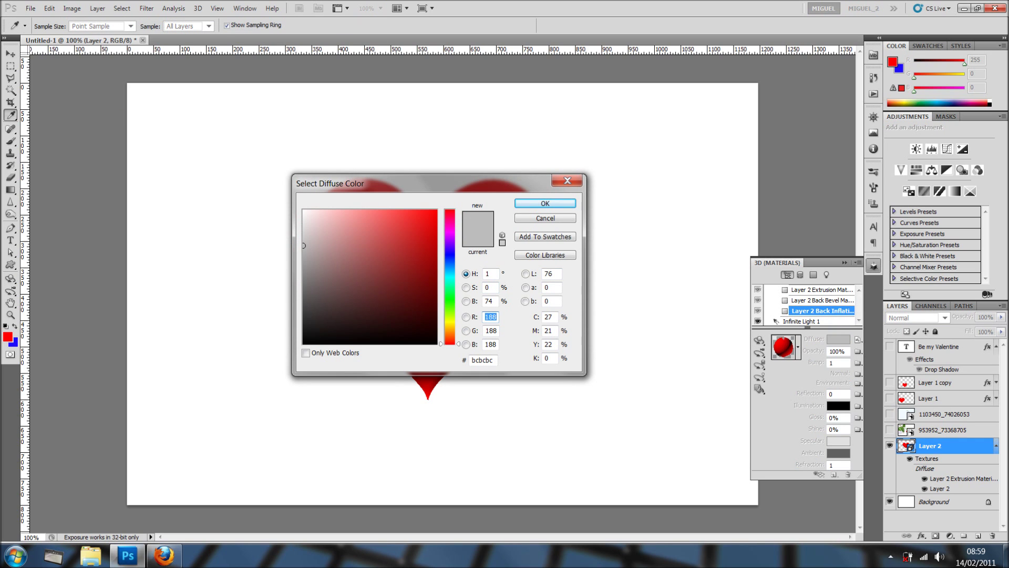
{"action": "left_click_drag", "start_coordinate": [450, 344], "coordinate": [450, 210]}
{"action": "left_click", "coordinate": [437, 210]}
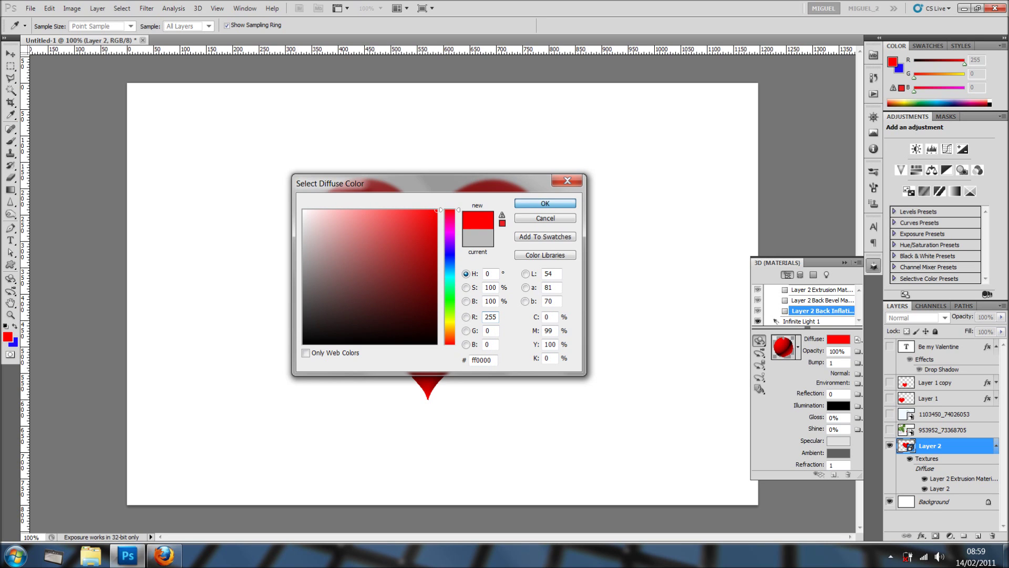
{"action": "key", "text": "Return"}
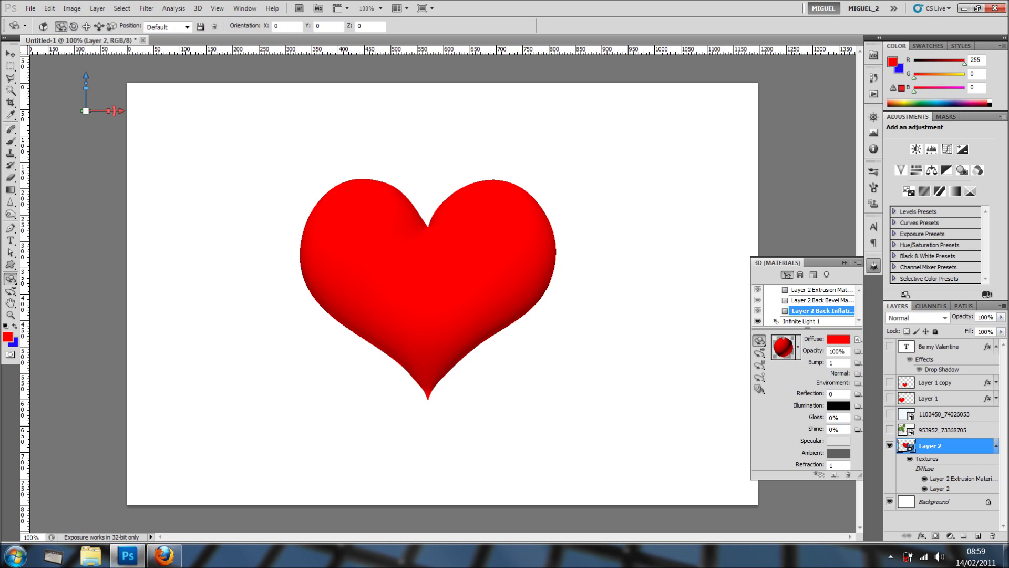
{"action": "left_click", "coordinate": [844, 263]}
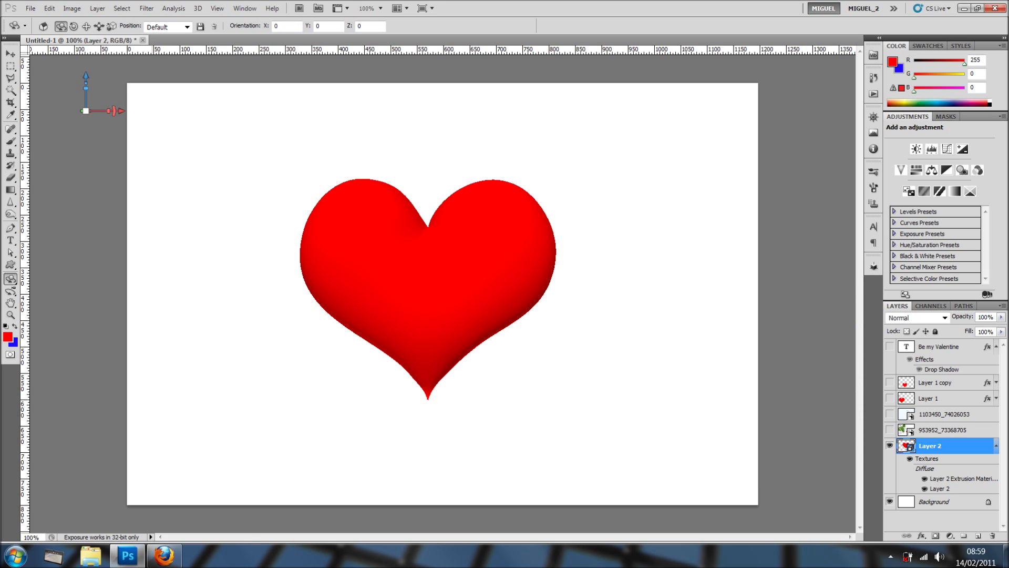
Rotate the 3D heart slightly to about X -3.6, Z -8.8 and pan it to the canvas's upper-left area
{"action": "mouse_move", "coordinate": [428, 258]}
{"action": "left_mouse_down"}
{"action": "mouse_move", "coordinate": [531, 273]}
{"action": "mouse_move", "coordinate": [415, 249]}
{"action": "mouse_move", "coordinate": [468, 273]}
{"action": "mouse_move", "coordinate": [376, 257]}
{"action": "mouse_move", "coordinate": [441, 260]}
{"action": "left_mouse_up"}
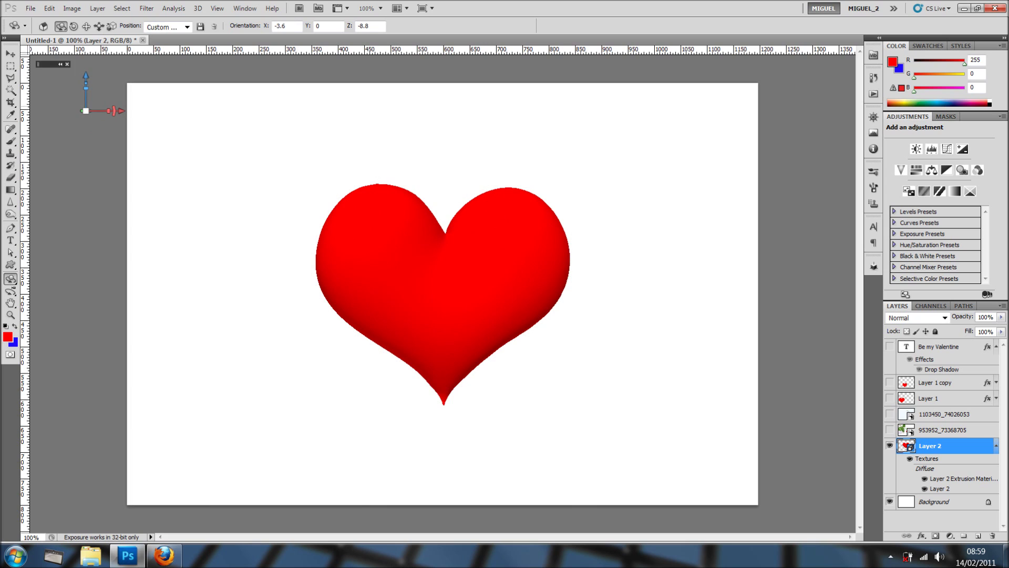
{"action": "left_click", "coordinate": [86, 26]}
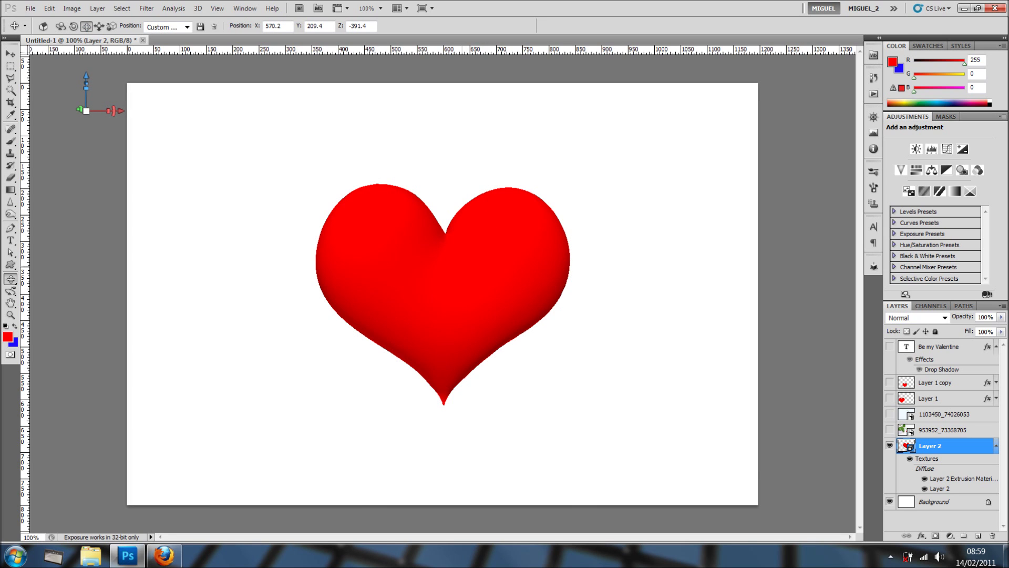
{"action": "left_click_drag", "start_coordinate": [461, 267], "coordinate": [335, 220]}
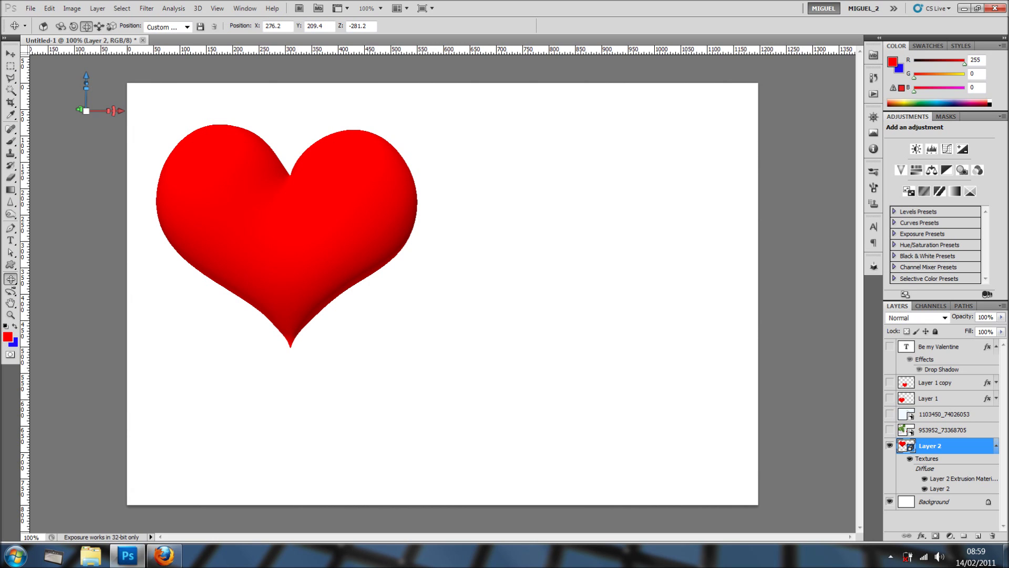
Duplicate the heart layer, pan the copy to the canvas's lower right and slide it back in depth to make it smaller
{"action": "key", "text": "ctrl+j"}
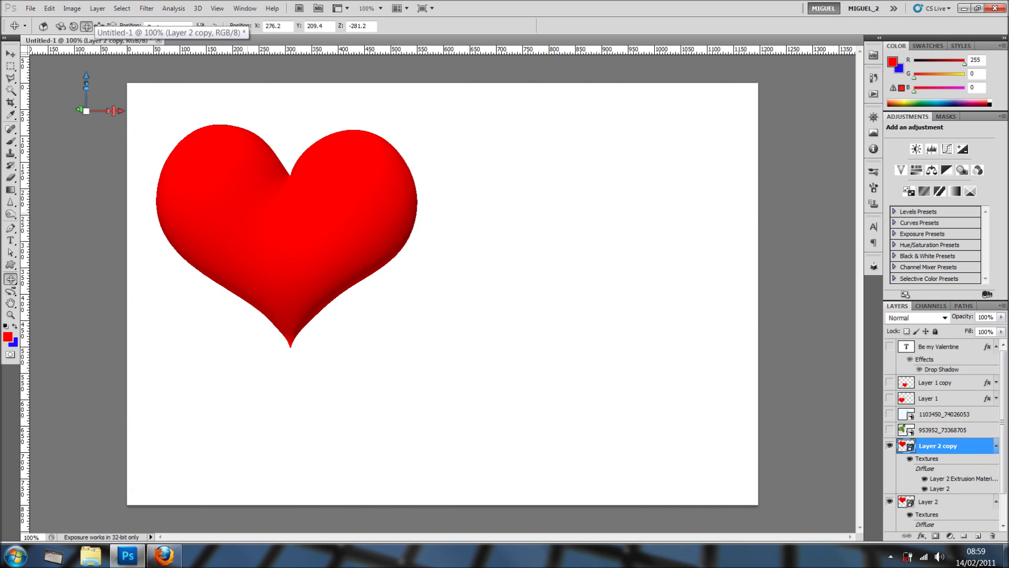
{"action": "left_click_drag", "start_coordinate": [287, 206], "coordinate": [577, 328]}
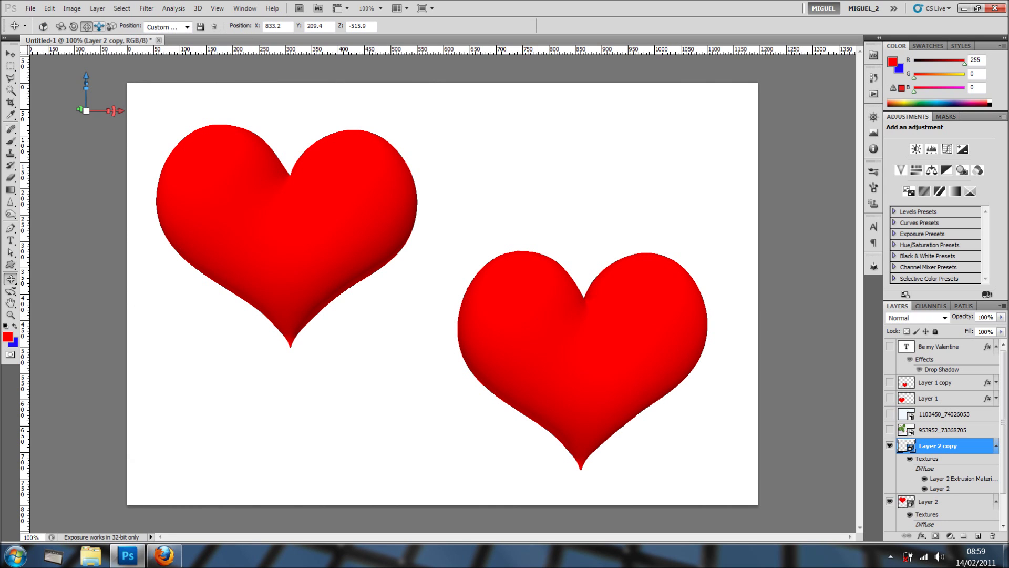
{"action": "left_click", "coordinate": [99, 26]}
{"action": "mouse_move", "coordinate": [541, 346]}
{"action": "left_mouse_down"}
{"action": "mouse_move", "coordinate": [540, 318]}
{"action": "mouse_move", "coordinate": [555, 380]}
{"action": "mouse_move", "coordinate": [554, 334]}
{"action": "left_mouse_up"}
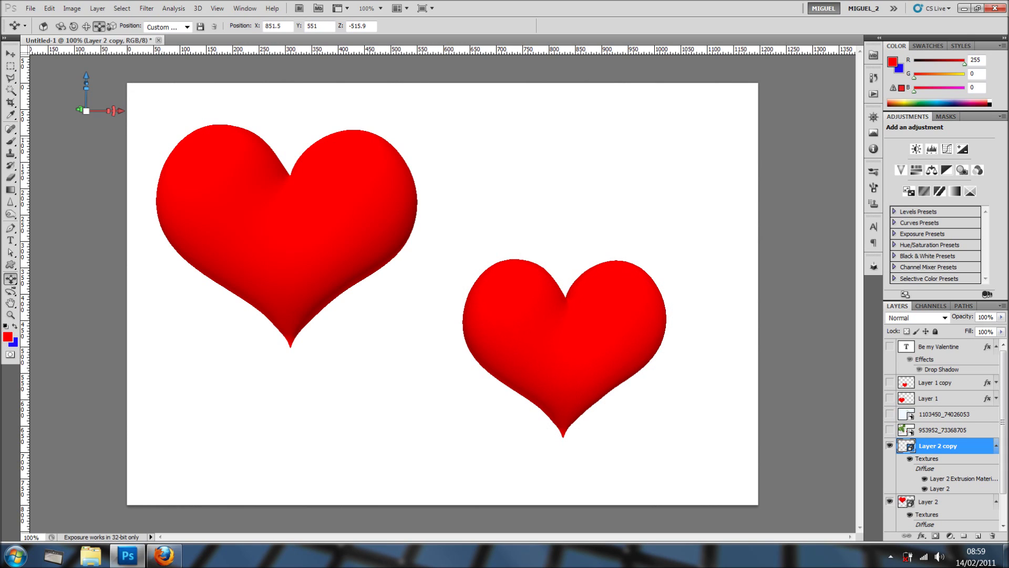
Rotate the smaller heart to about Z -15.3 and the larger Layer 2 heart to about Z -20.1
{"action": "left_click", "coordinate": [61, 27]}
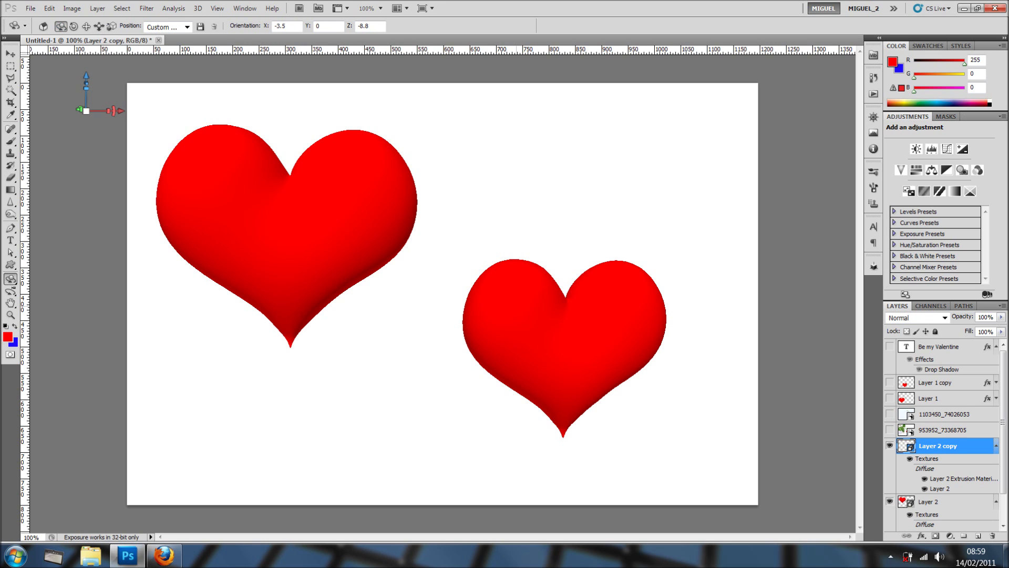
{"action": "left_click_drag", "start_coordinate": [543, 318], "coordinate": [559, 319]}
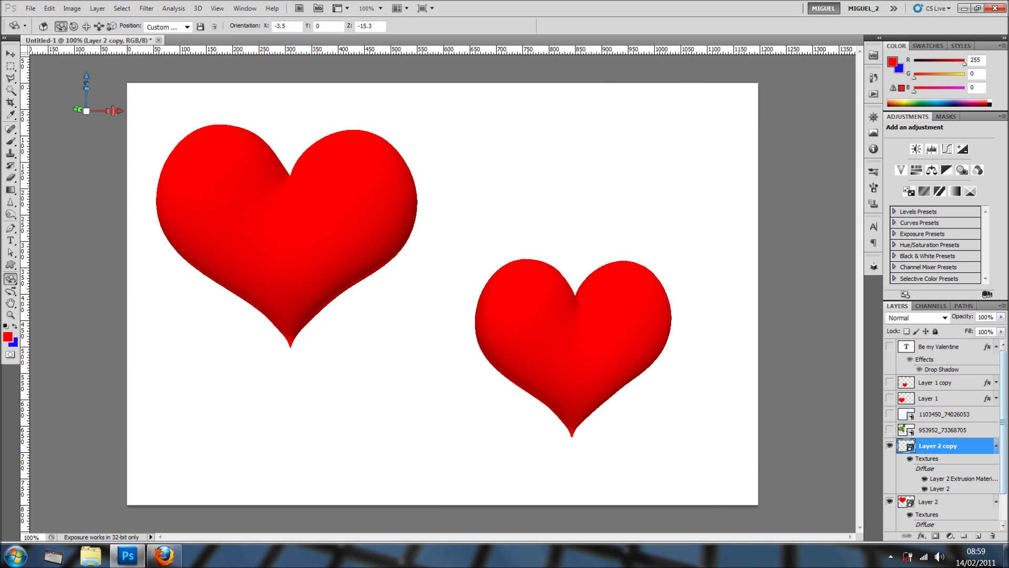
{"action": "left_click", "coordinate": [929, 502]}
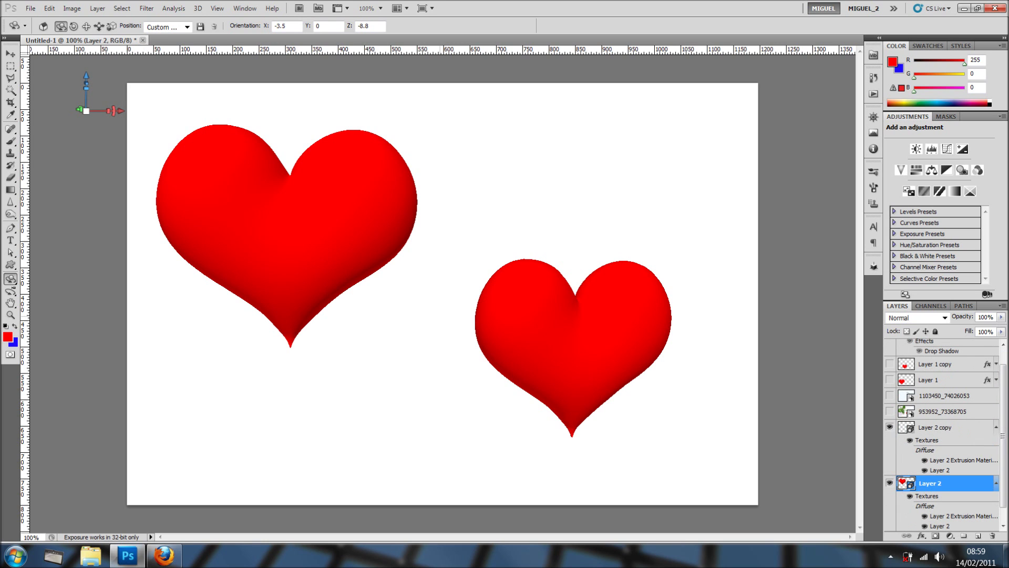
{"action": "left_click_drag", "start_coordinate": [297, 241], "coordinate": [337, 238]}
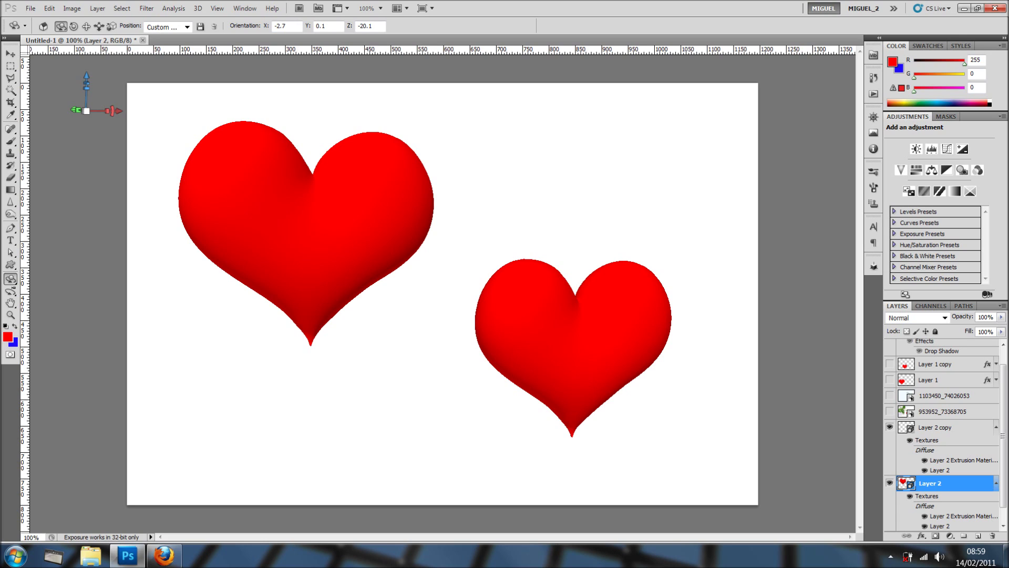
Duplicate the larger heart's layer, Layer 2, and switch to the second custom workspace for a taller layer list
{"action": "left_click_drag", "start_coordinate": [956, 483], "coordinate": [978, 536]}
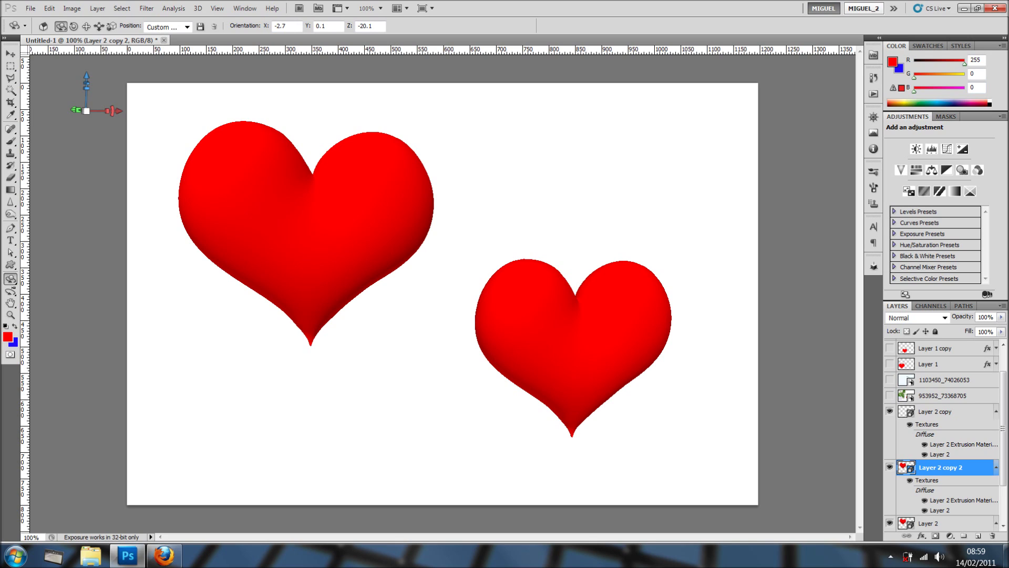
{"action": "left_click", "coordinate": [864, 9]}
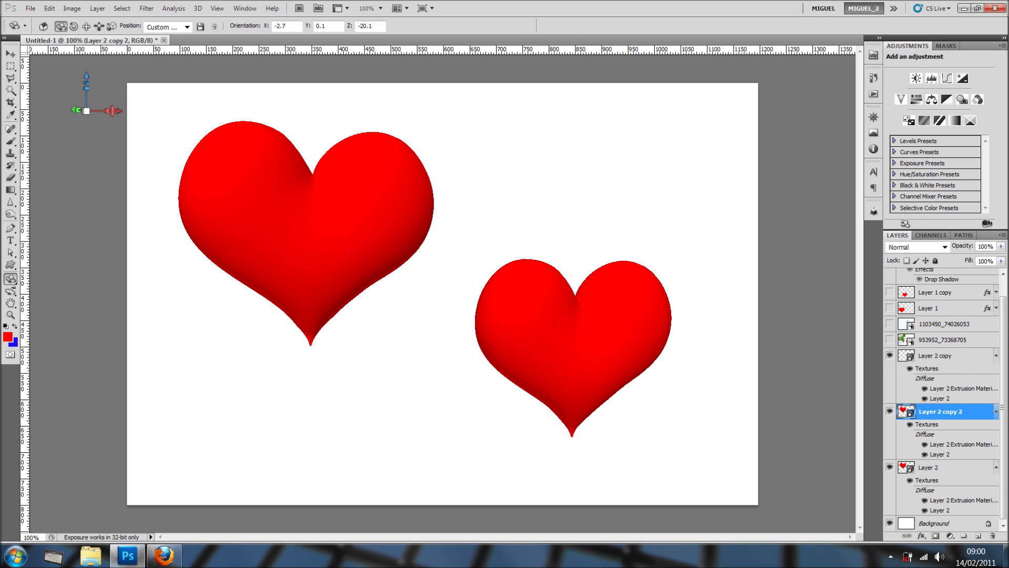
Roll the Layer 2 copy 2 heart upside down and pan it directly below the larger heart so their tips nearly meet
{"action": "left_click", "coordinate": [74, 26]}
{"action": "left_click_drag", "start_coordinate": [595, 314], "coordinate": [471, 314]}
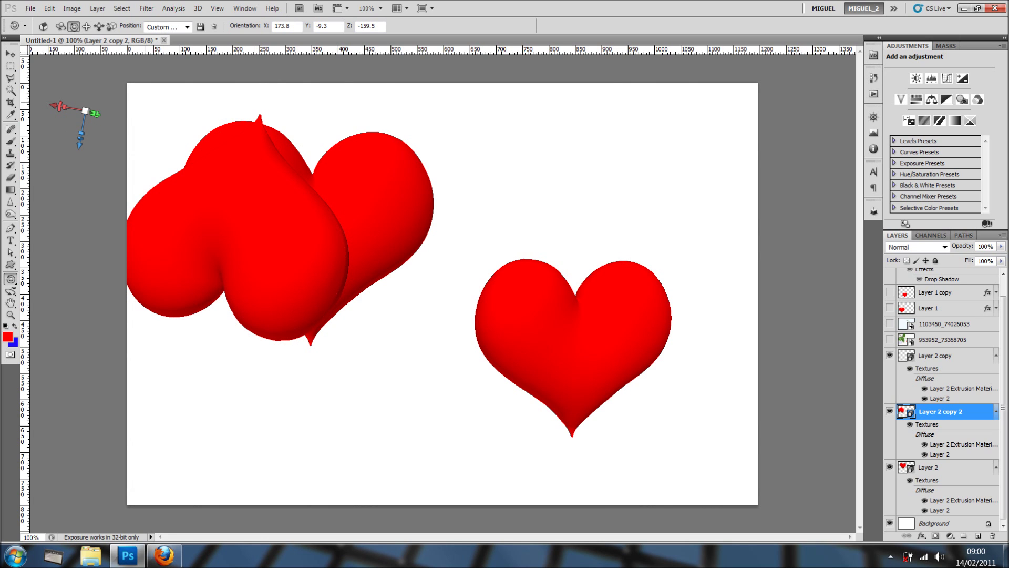
{"action": "left_click", "coordinate": [86, 27]}
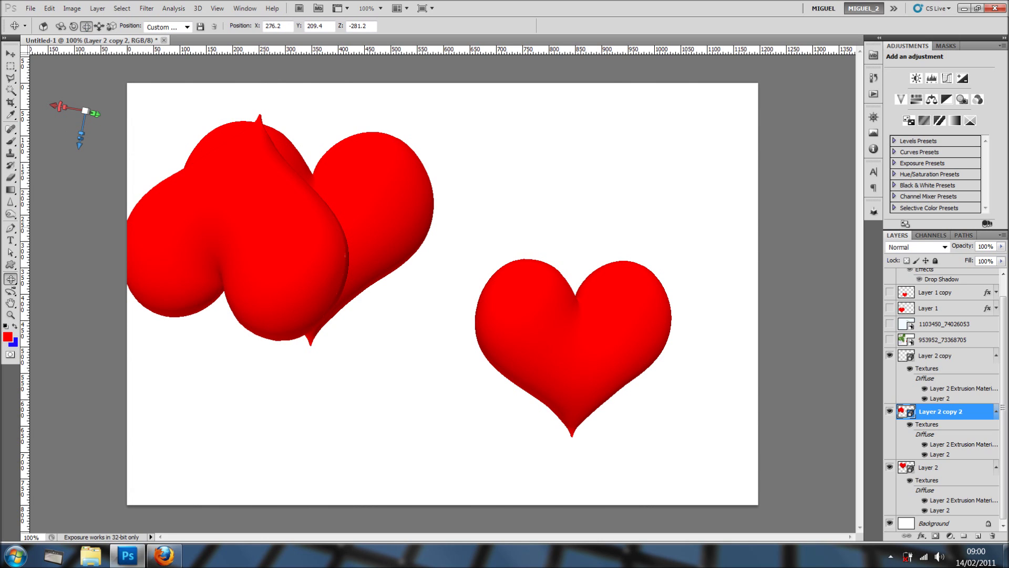
{"action": "left_click_drag", "start_coordinate": [232, 226], "coordinate": [296, 412]}
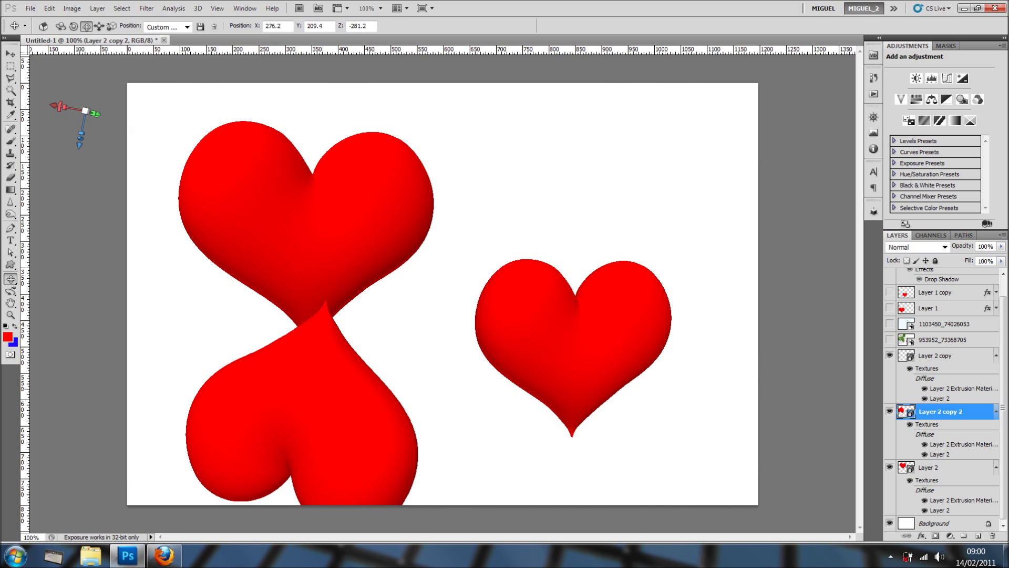
{"action": "left_click_drag", "start_coordinate": [322, 358], "coordinate": [312, 399]}
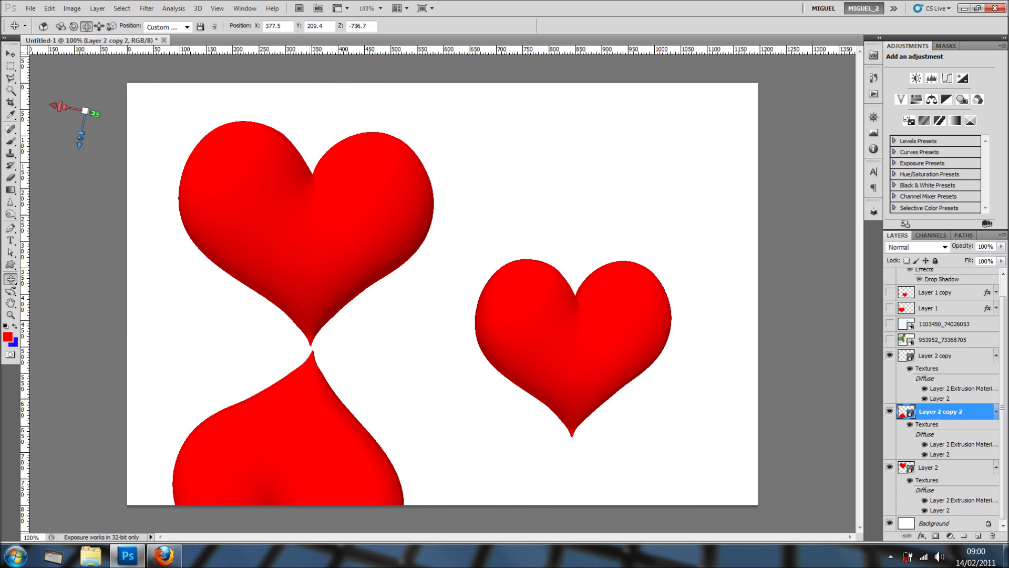
{"action": "left_click_drag", "start_coordinate": [311, 398], "coordinate": [308, 399]}
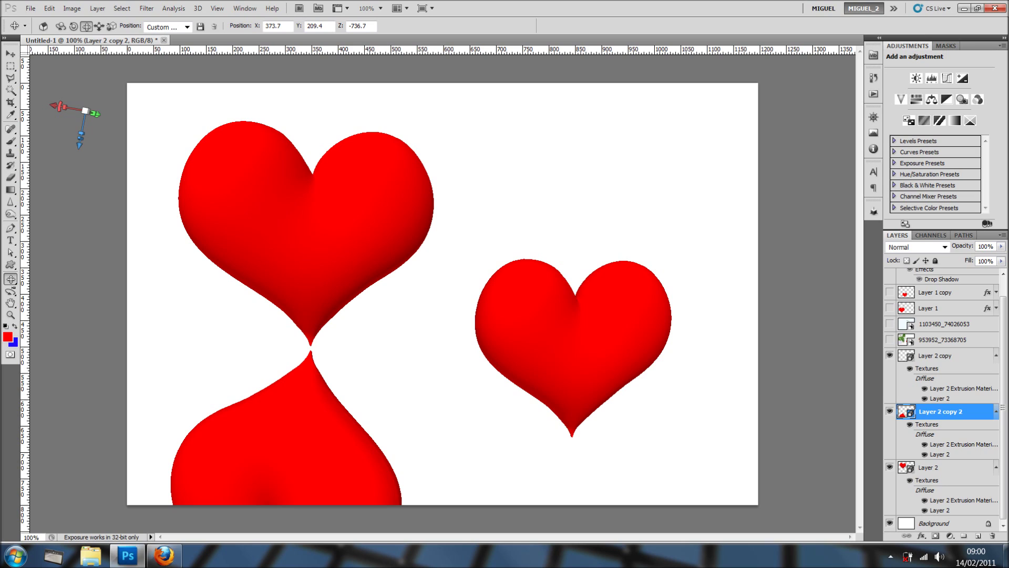
Duplicate the smaller heart's layer, Layer 2 copy, and roll the duplicate upside down to about Z -164.1
{"action": "left_click", "coordinate": [937, 356]}
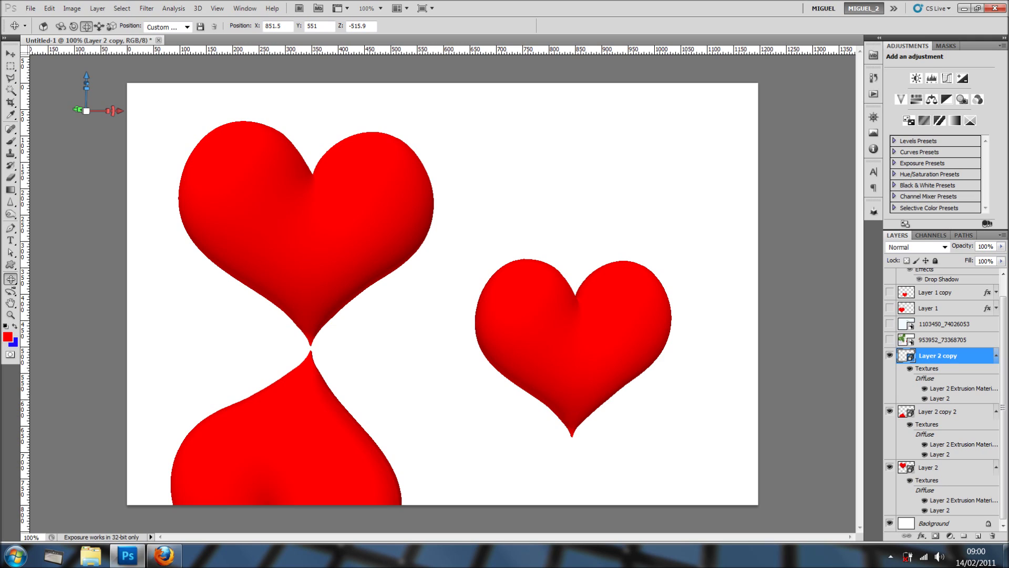
{"action": "key", "text": "ctrl+j"}
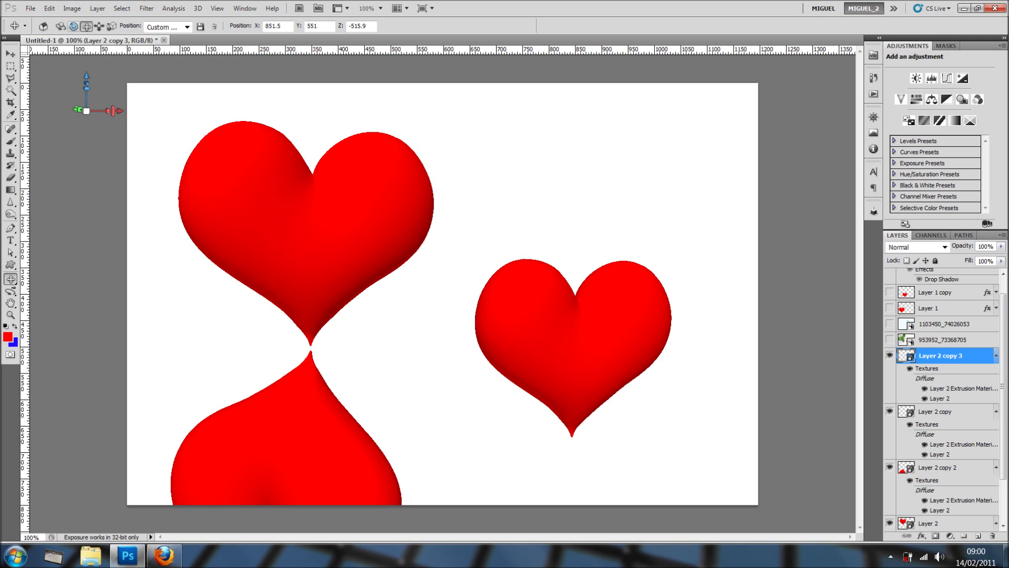
{"action": "left_click", "coordinate": [74, 26]}
{"action": "left_click_drag", "start_coordinate": [572, 337], "coordinate": [757, 410]}
{"action": "left_click_drag", "start_coordinate": [780, 452], "coordinate": [805, 454]}
{"action": "left_click_drag", "start_coordinate": [572, 368], "coordinate": [660, 377]}
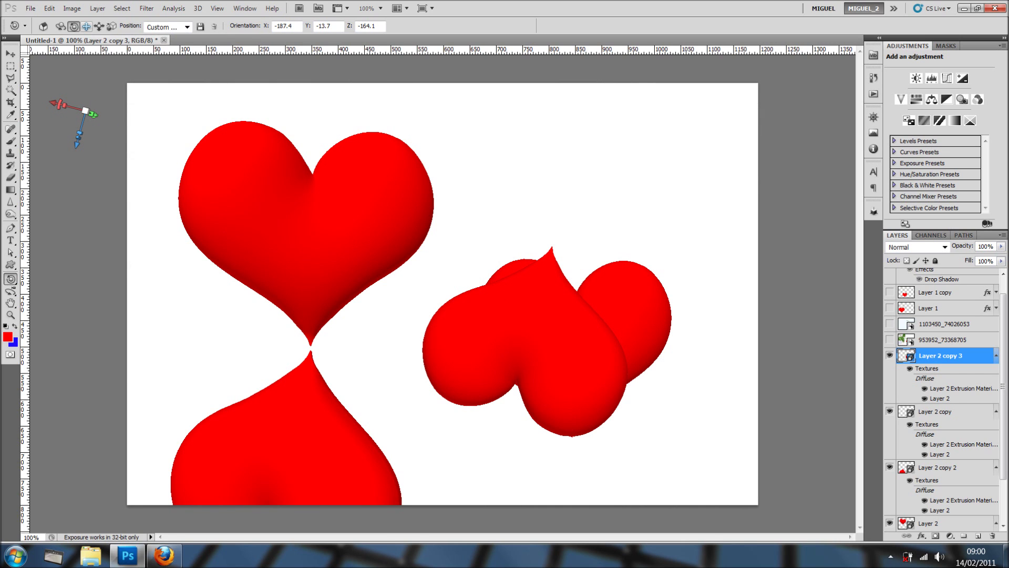
Pan the upside-down copy directly below the smaller heart and fine-tune its roll so the two tips nearly meet
{"action": "left_click", "coordinate": [86, 26]}
{"action": "left_click_drag", "start_coordinate": [509, 324], "coordinate": [561, 489]}
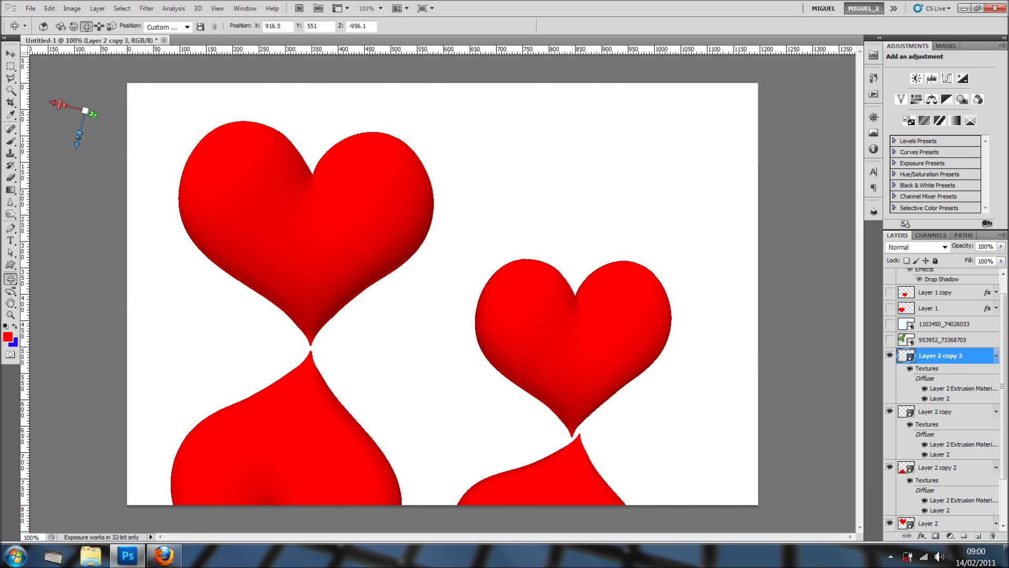
{"action": "left_click_drag", "start_coordinate": [572, 477], "coordinate": [563, 482]}
{"action": "left_click", "coordinate": [73, 26]}
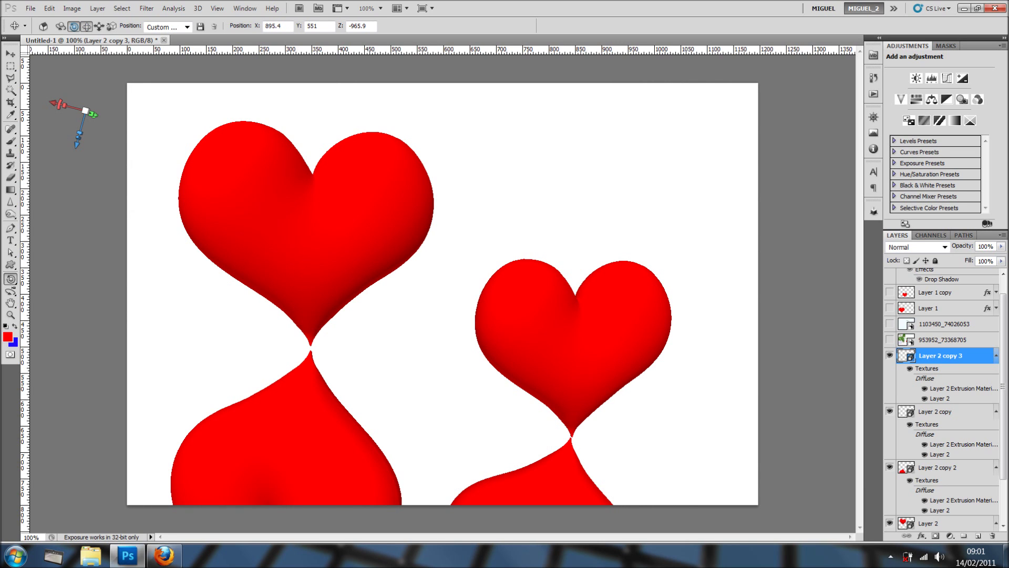
{"action": "left_click_drag", "start_coordinate": [514, 389], "coordinate": [493, 395]}
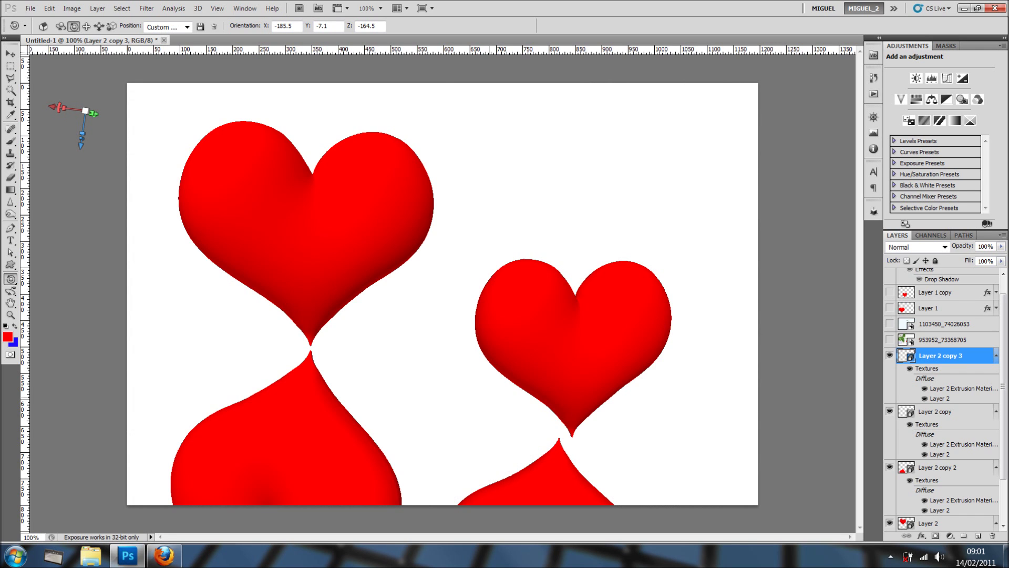
{"action": "left_click_drag", "start_coordinate": [490, 398], "coordinate": [484, 399]}
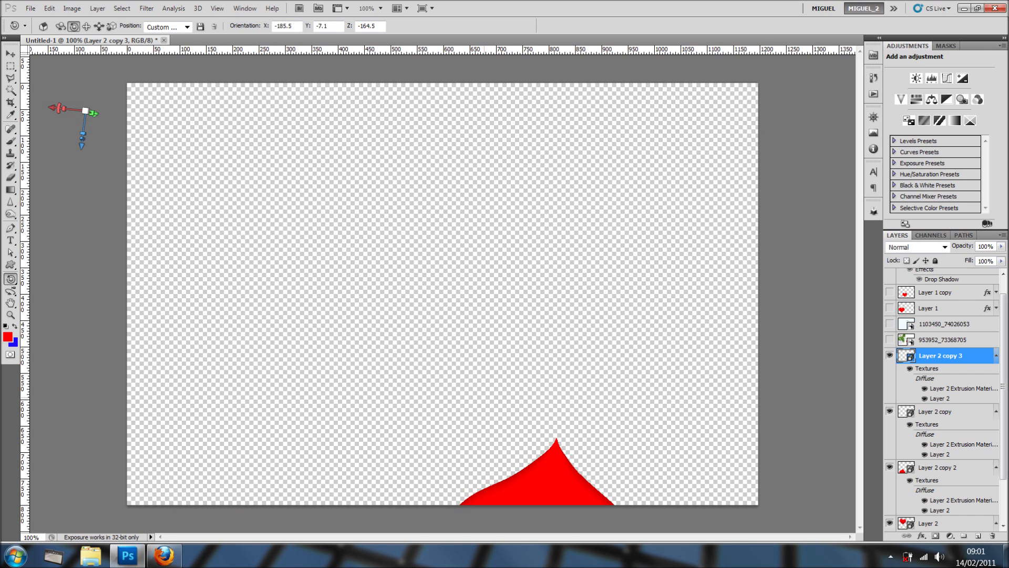
{"action": "left_click", "coordinate": [86, 26]}
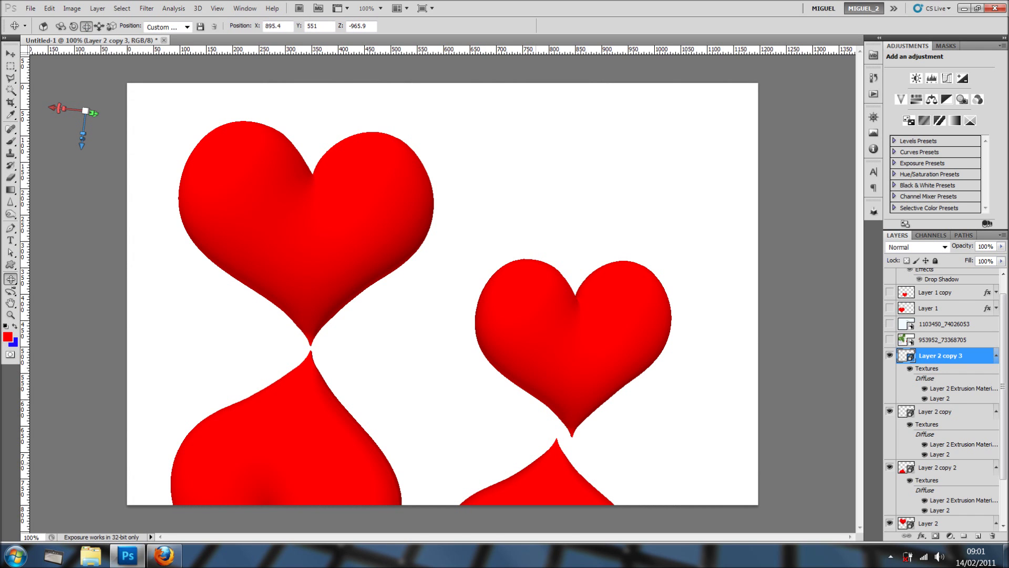
{"action": "left_click_drag", "start_coordinate": [536, 465], "coordinate": [550, 465]}
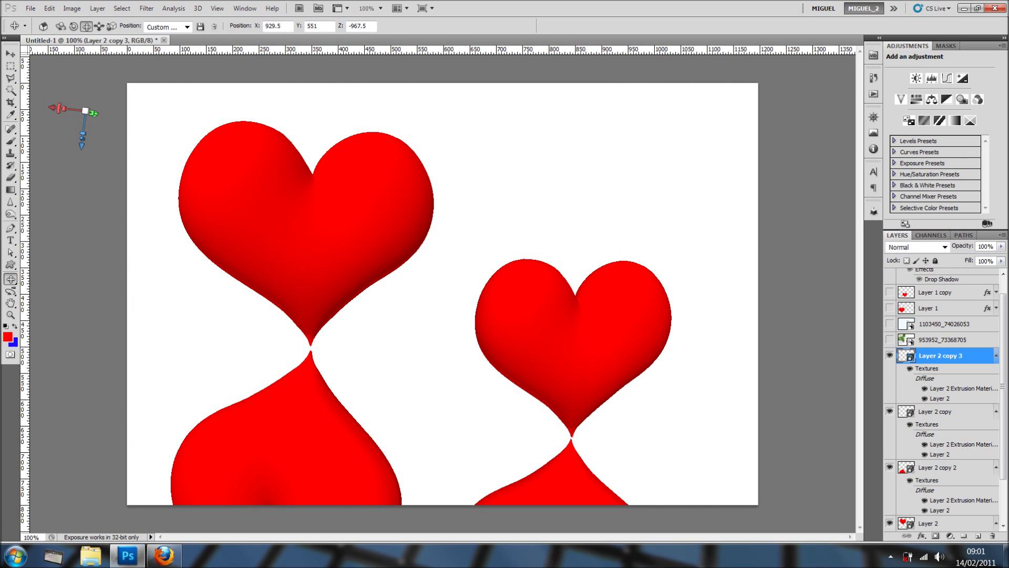
Add a layer mask to Layer 2 copy 3 and fade the reflection toward the canvas's lower edge with a vertical gradient
{"action": "left_click", "coordinate": [935, 536]}
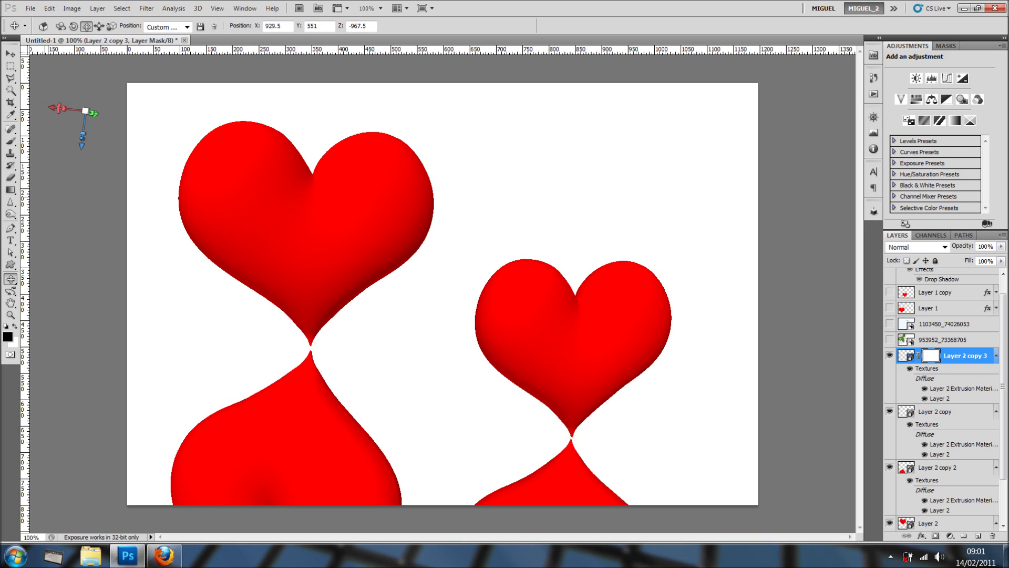
{"action": "left_click", "coordinate": [10, 190]}
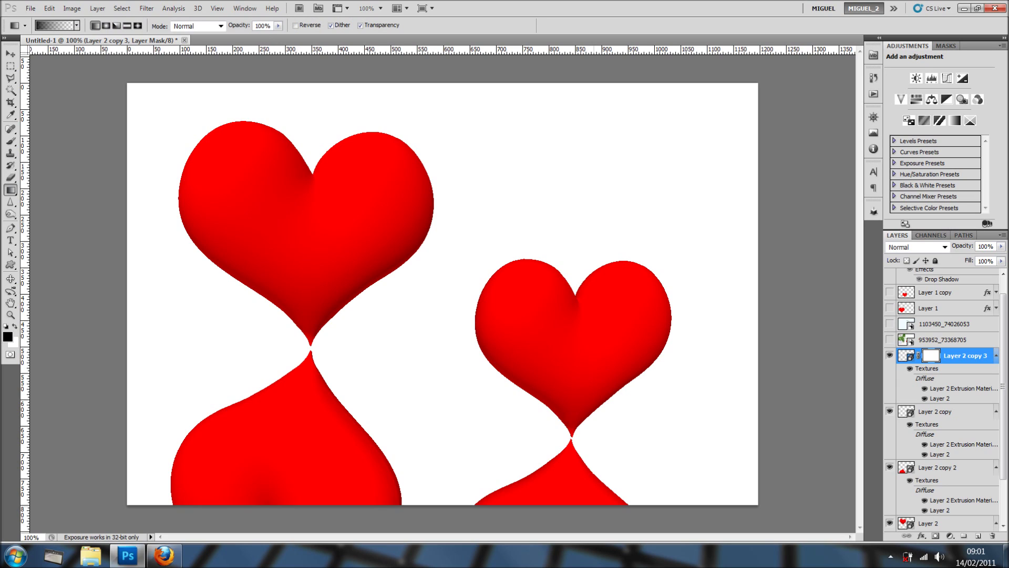
{"action": "left_click_drag", "start_coordinate": [574, 506], "coordinate": [574, 459]}
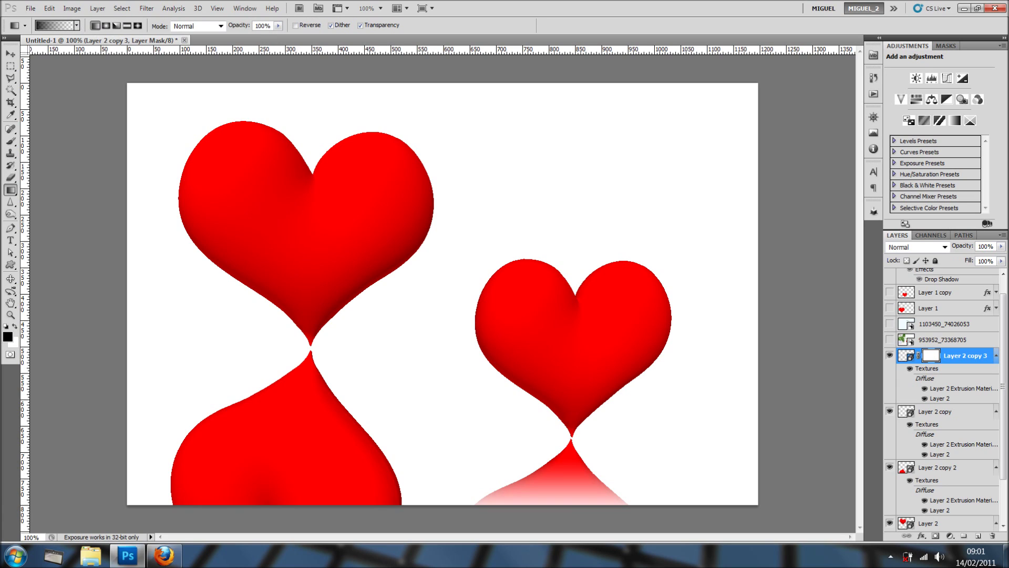
{"action": "left_click", "coordinate": [945, 412]}
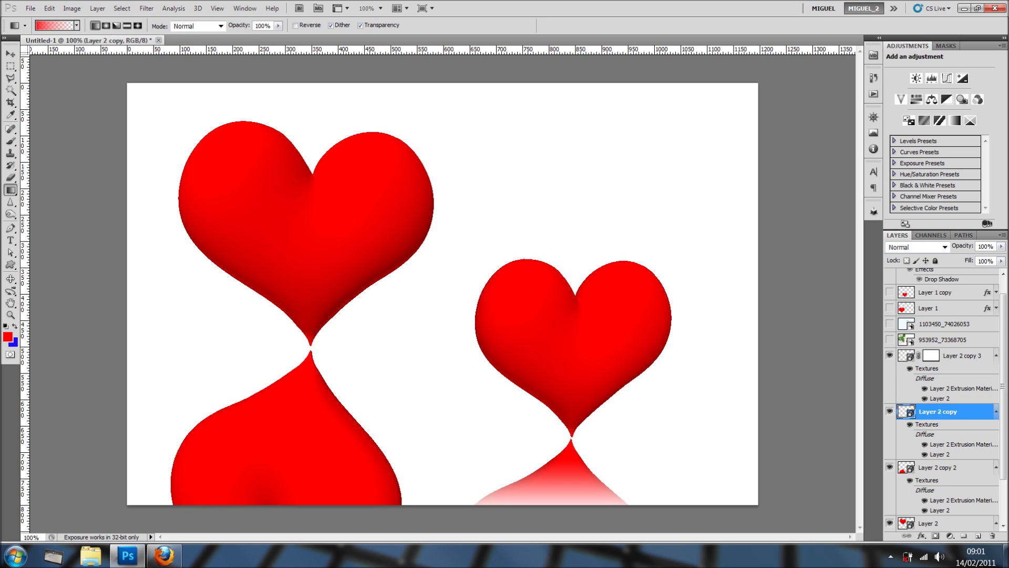
{"action": "left_click", "coordinate": [890, 410]}
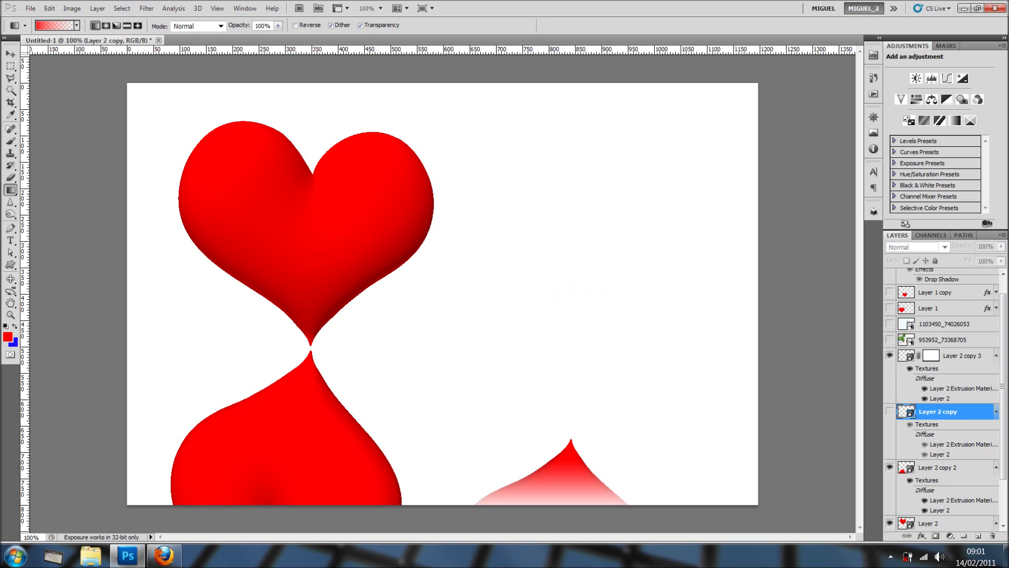
{"action": "left_click", "coordinate": [890, 410]}
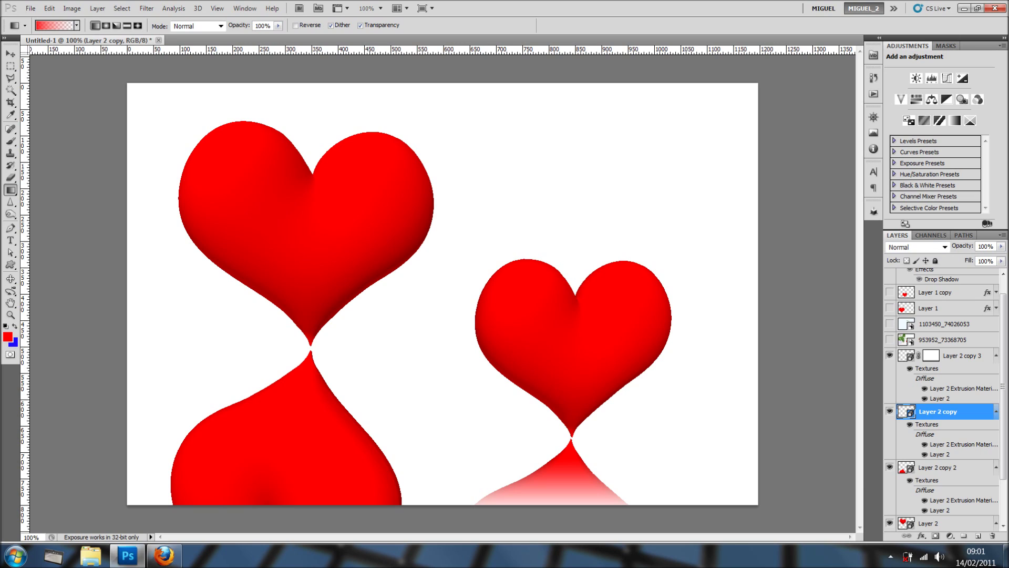
{"action": "left_click", "coordinate": [941, 467]}
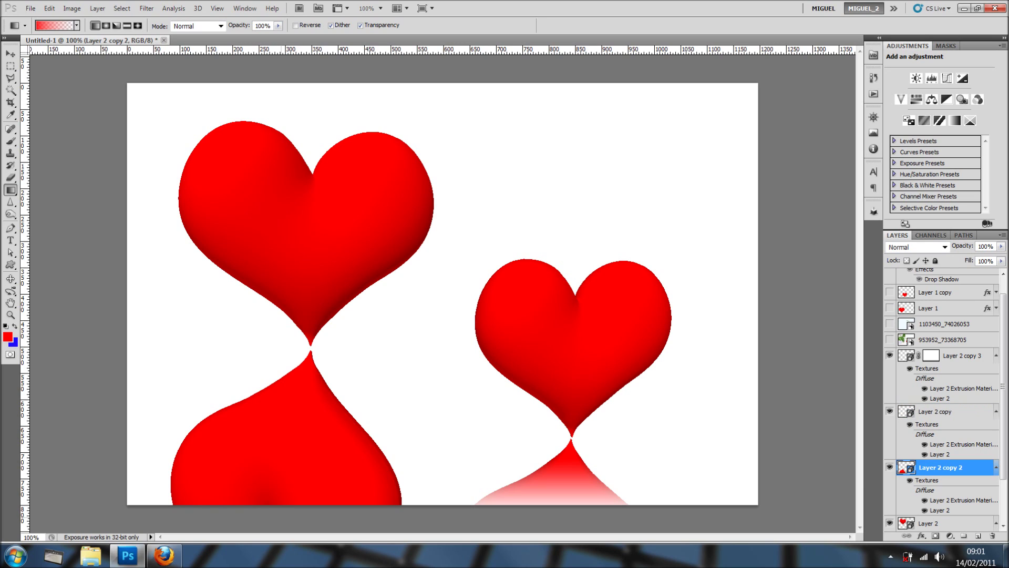
{"action": "left_click_drag", "start_coordinate": [272, 507], "coordinate": [271, 433]}
{"action": "left_click_drag", "start_coordinate": [272, 429], "coordinate": [272, 429]}
{"action": "left_click", "coordinate": [965, 356]}
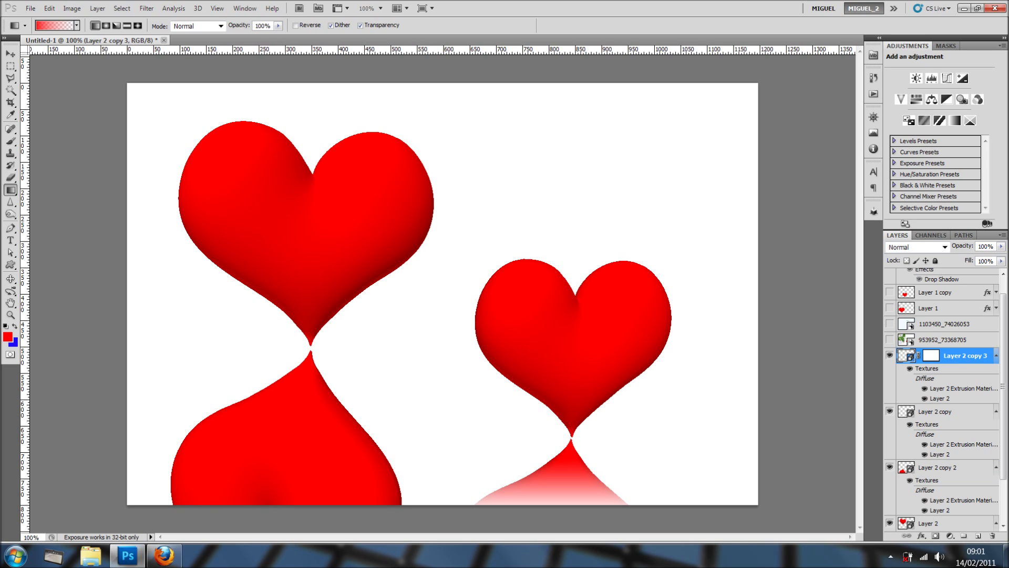
Mask Layer 2 copy 2 and apply an upward gradient so the larger heart's reflection fades out at the canvas's lower edge
{"action": "left_click", "coordinate": [961, 467]}
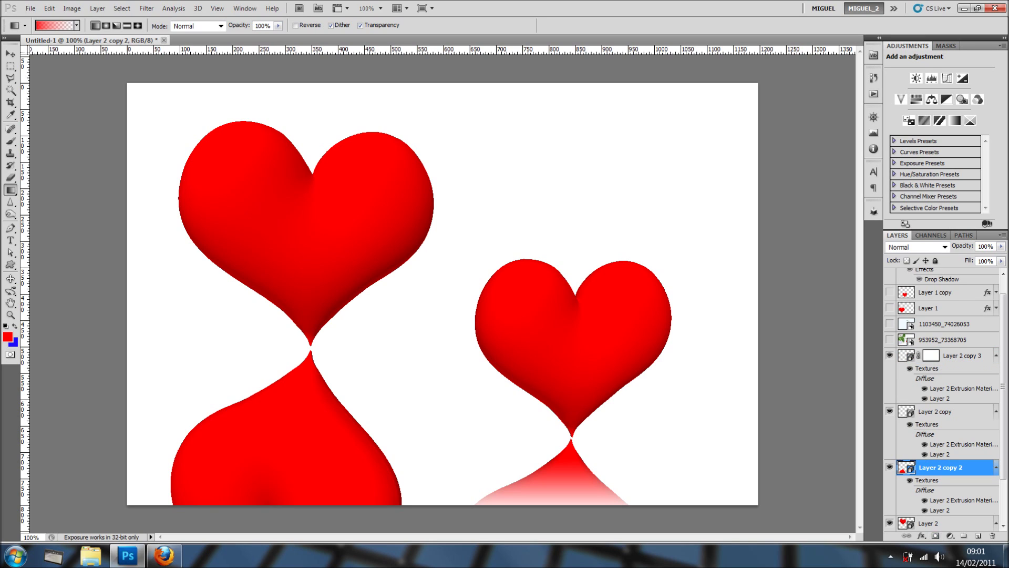
{"action": "left_click", "coordinate": [935, 535]}
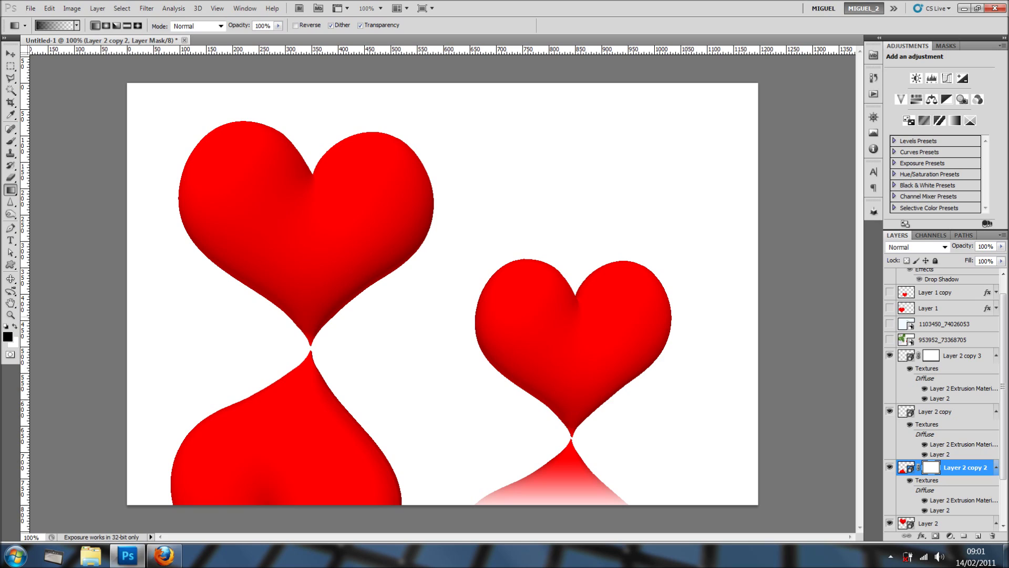
{"action": "left_click_drag", "start_coordinate": [286, 507], "coordinate": [286, 426]}
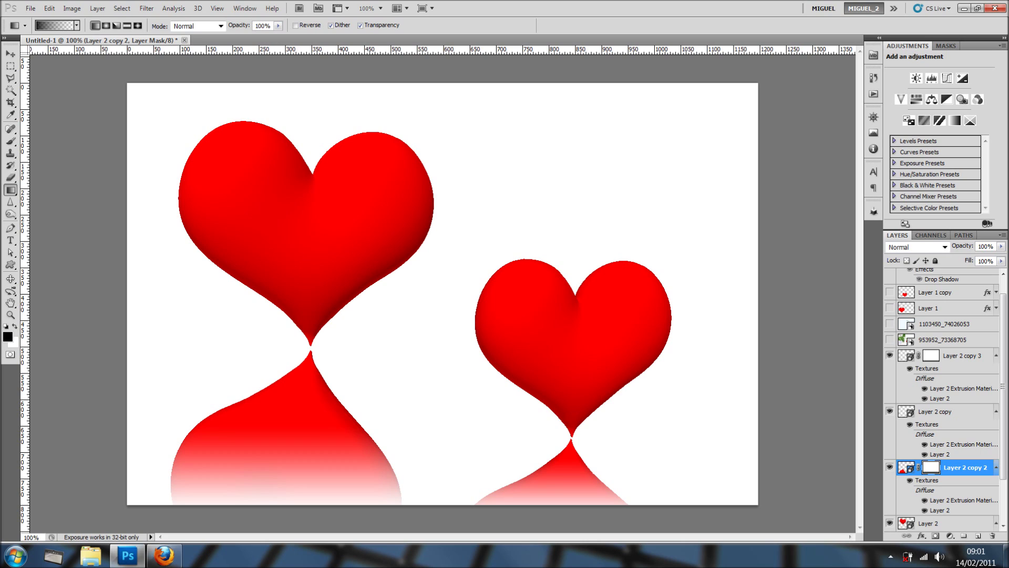
Lower the opacity of the larger heart's reflection to 76% and the smaller heart's reflection, Layer 2 copy 3, to 73%
{"action": "left_click_drag", "start_coordinate": [962, 246], "coordinate": [957, 246]}
{"action": "key", "text": "7"}
{"action": "key", "text": "6"}
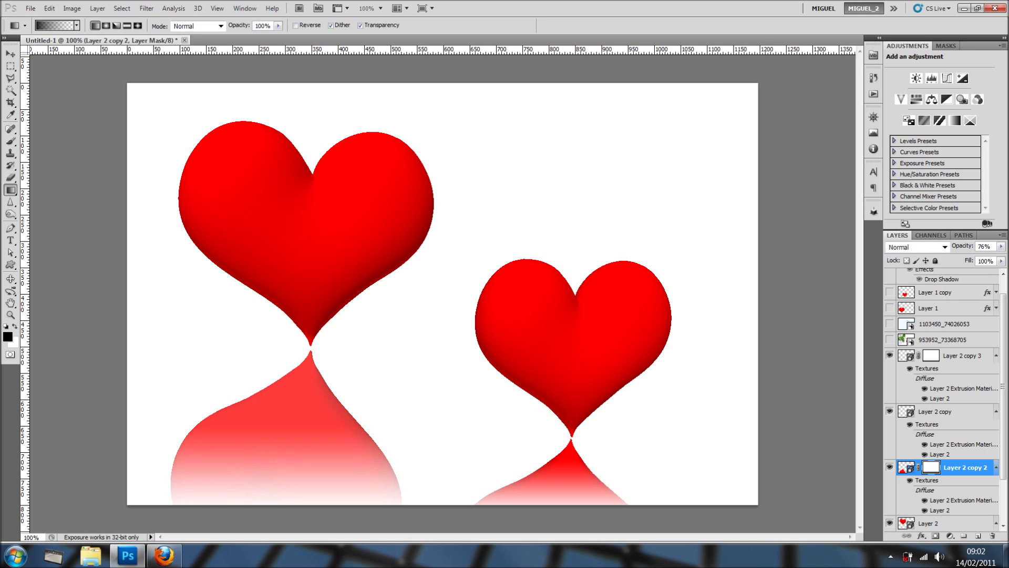
{"action": "left_click", "coordinate": [962, 356]}
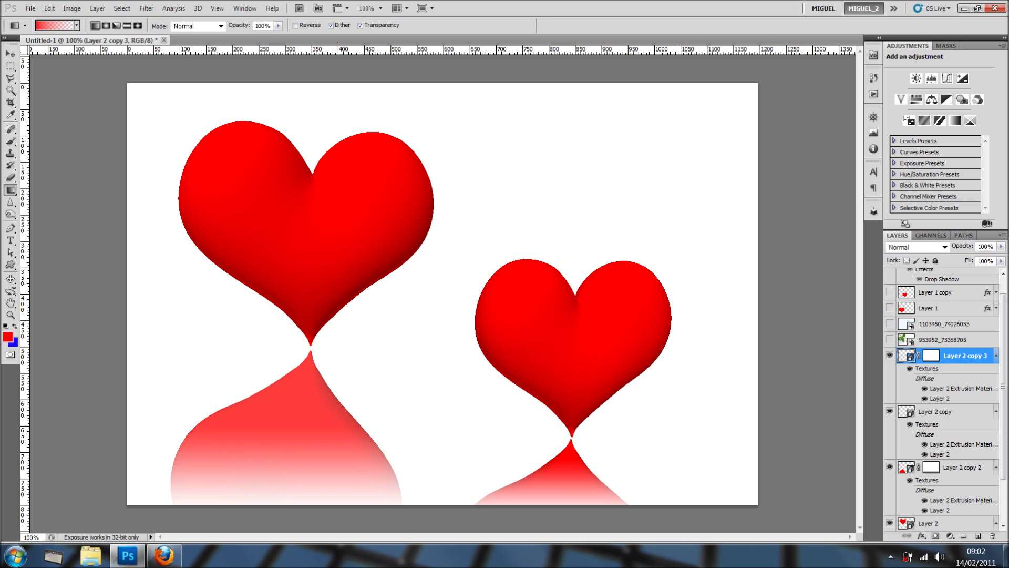
{"action": "key", "text": "7"}
{"action": "key", "text": "6"}
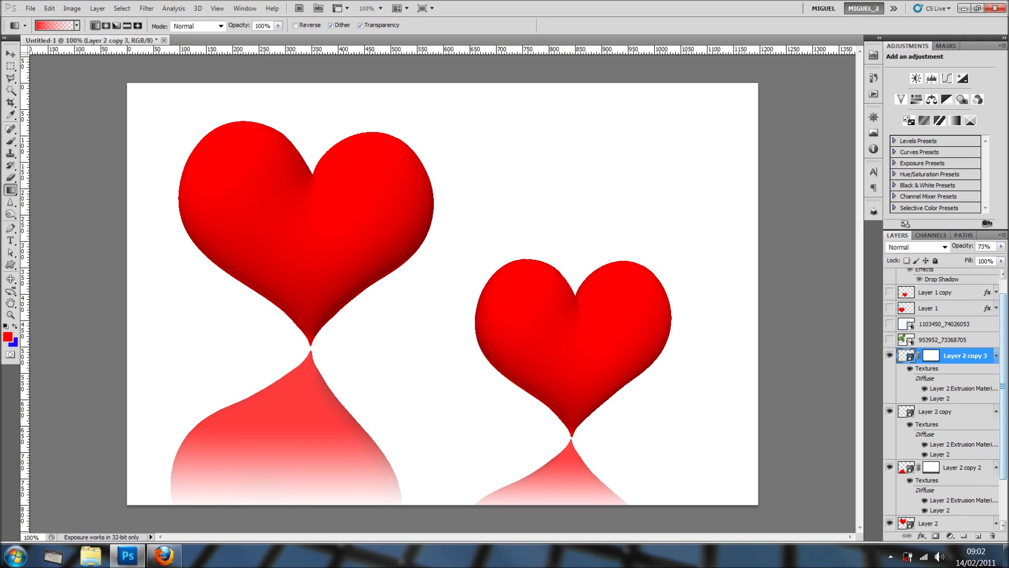
Show the "Be my Valentine" text layer and move the text horizontally toward the canvas's upper right corner
{"action": "scroll", "coordinate": [946, 400], "scroll_direction": "up", "scroll_amount": 1}
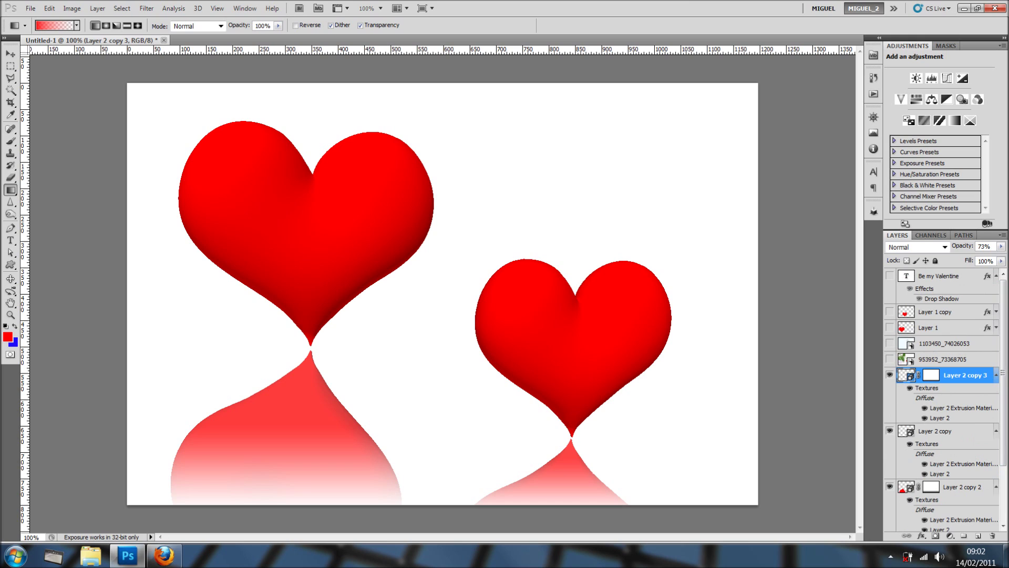
{"action": "left_click", "coordinate": [889, 275]}
{"action": "key", "text": "v"}
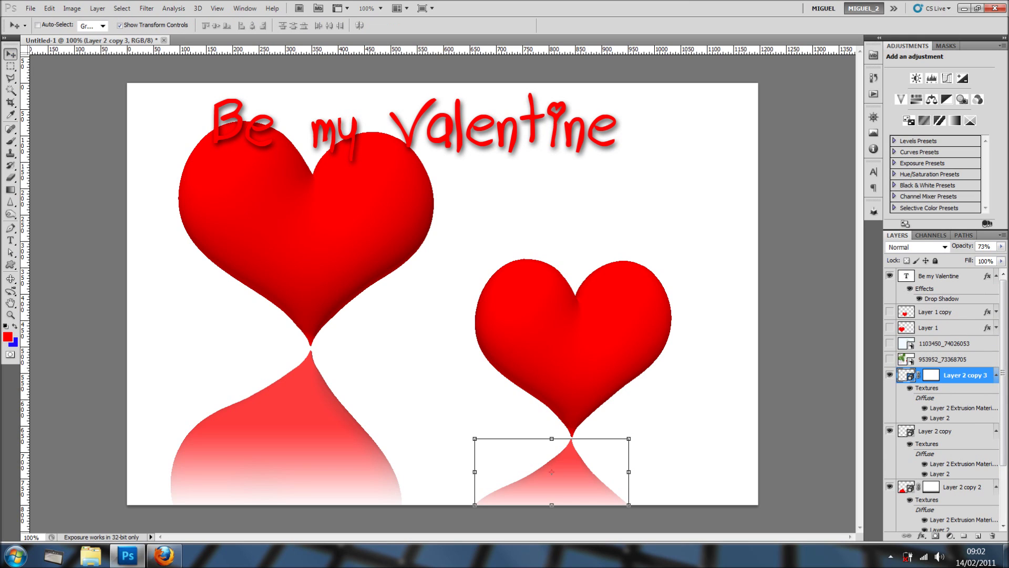
{"action": "left_click", "coordinate": [943, 276]}
{"action": "left_click_drag", "start_coordinate": [416, 127], "coordinate": [534, 129]}
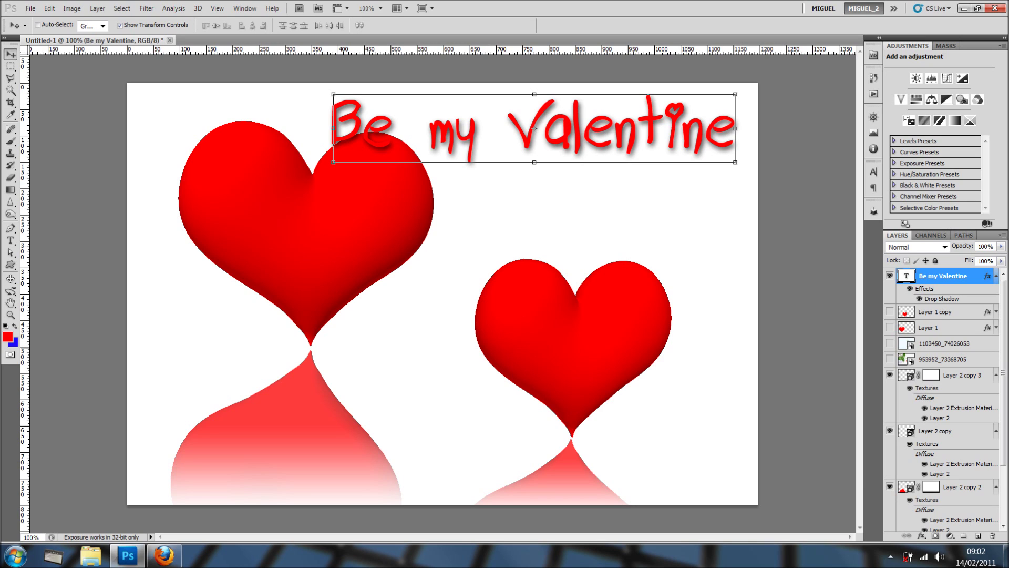
{"action": "scroll", "coordinate": [946, 400], "scroll_direction": "down", "scroll_amount": 3}
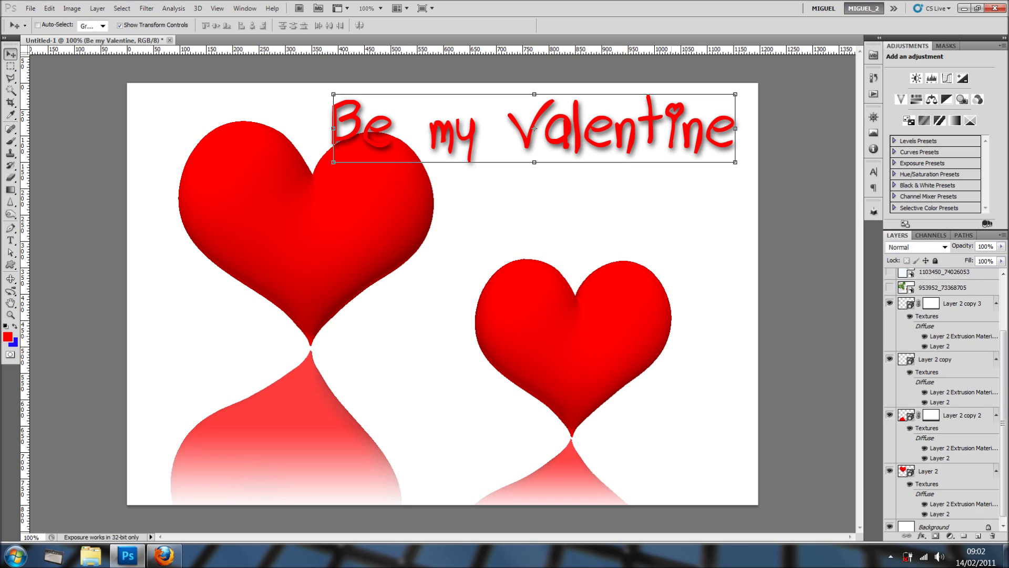